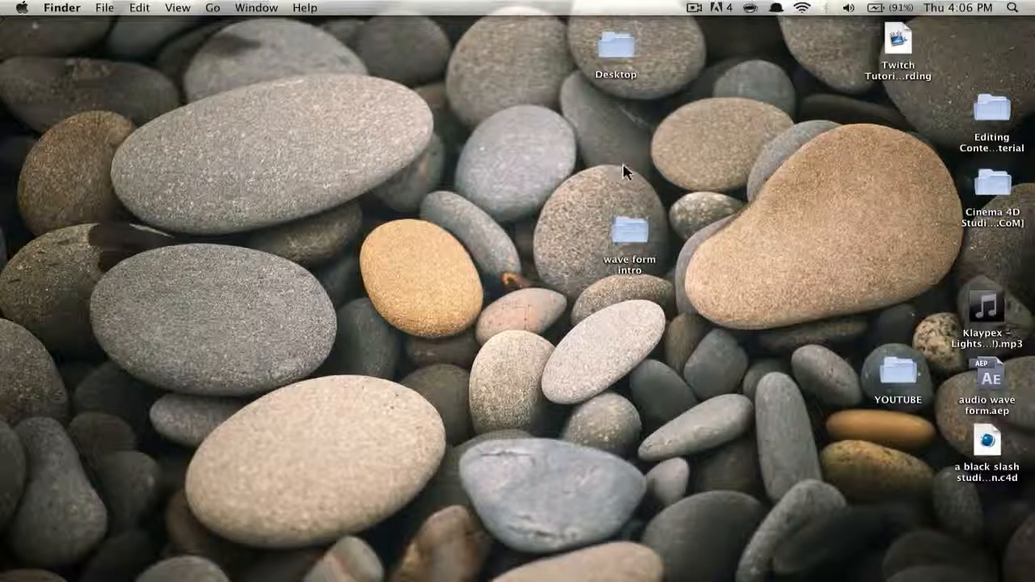
- Launch After Effects and open the recent project audio wave form.aep
{"action": "left_click_drag", "start_coordinate": [624, 168], "coordinate": [706, 316]}
{"action": "left_click", "coordinate": [730, 317]}
{"action": "mouse_move", "coordinate": [247, 566]}
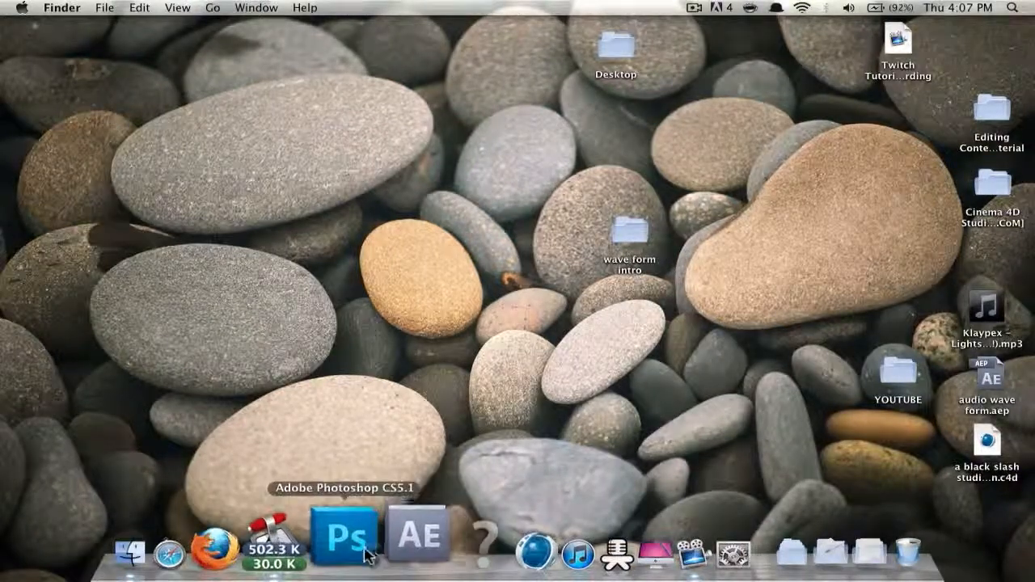
{"action": "left_click", "coordinate": [418, 536]}
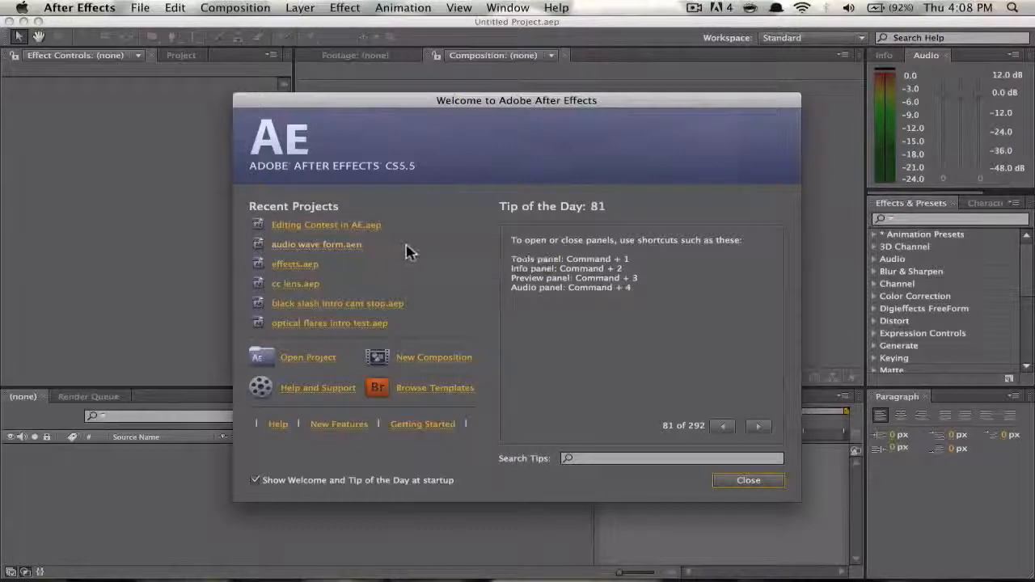
{"action": "left_click", "coordinate": [344, 247]}
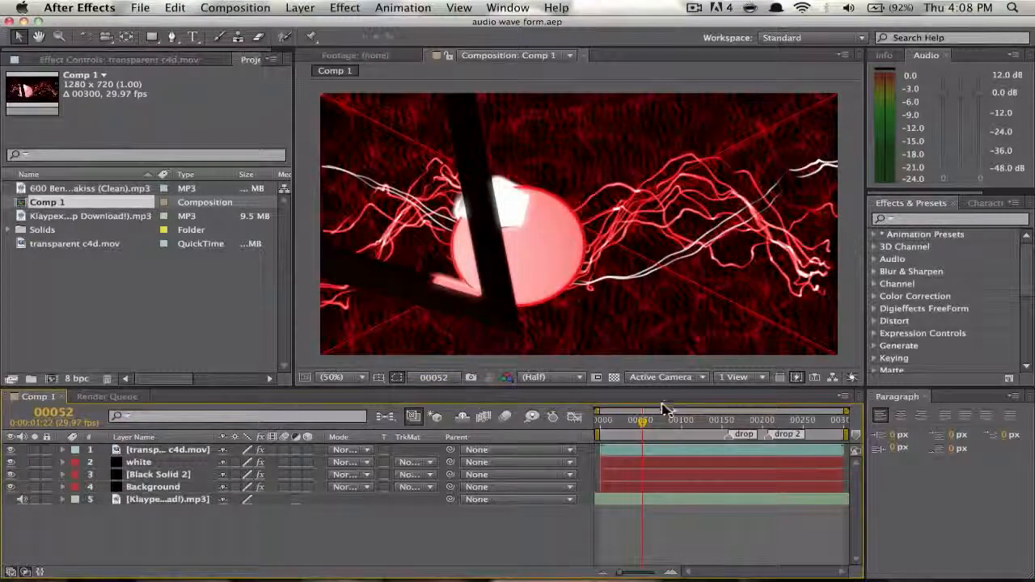
- Preview the finished Comp 1 animation from about frame 22 and check its render queue entry
{"action": "left_click_drag", "start_coordinate": [642, 422], "coordinate": [621, 423]}
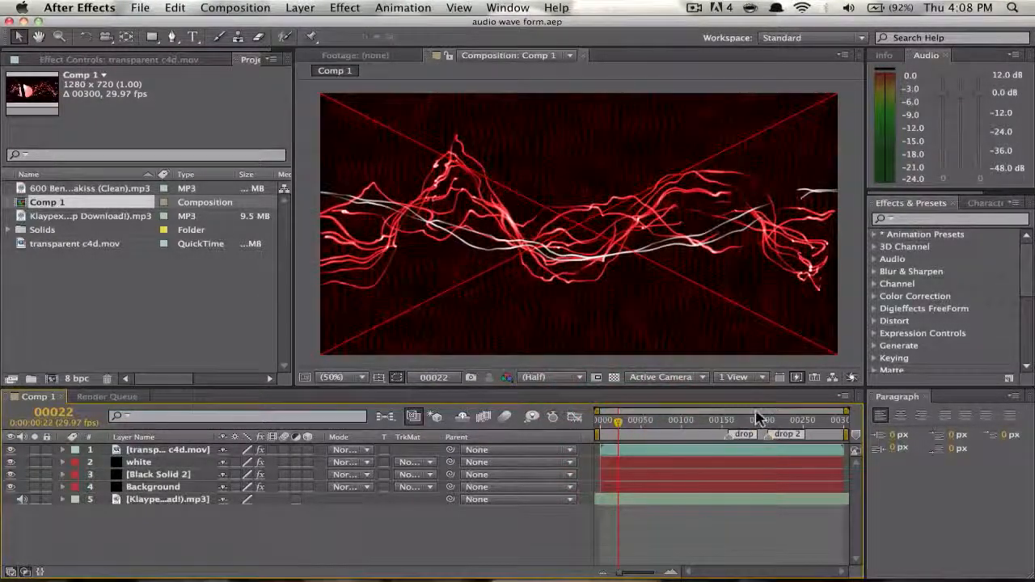
{"action": "key", "text": "space"}
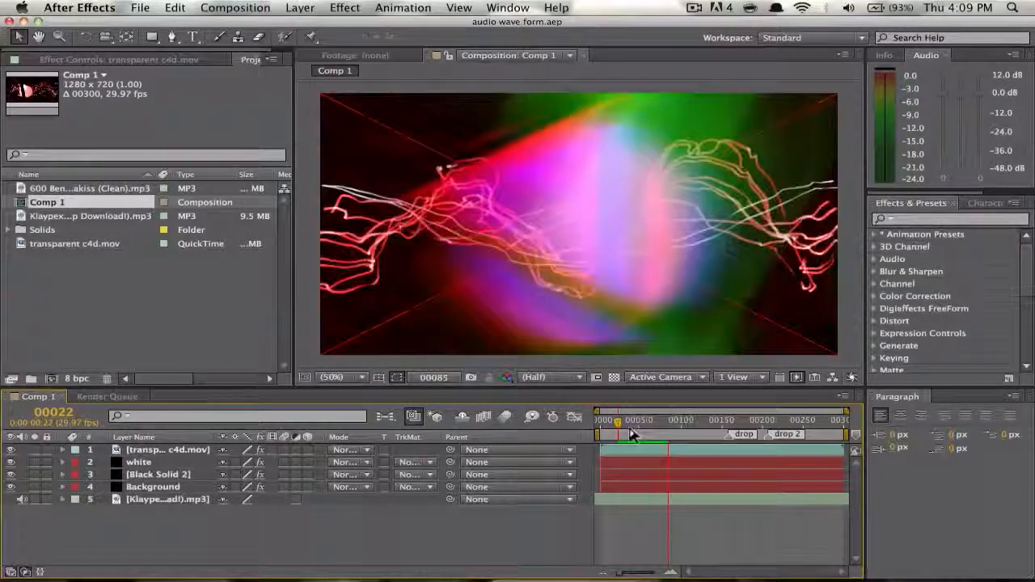
{"action": "left_click", "coordinate": [619, 426]}
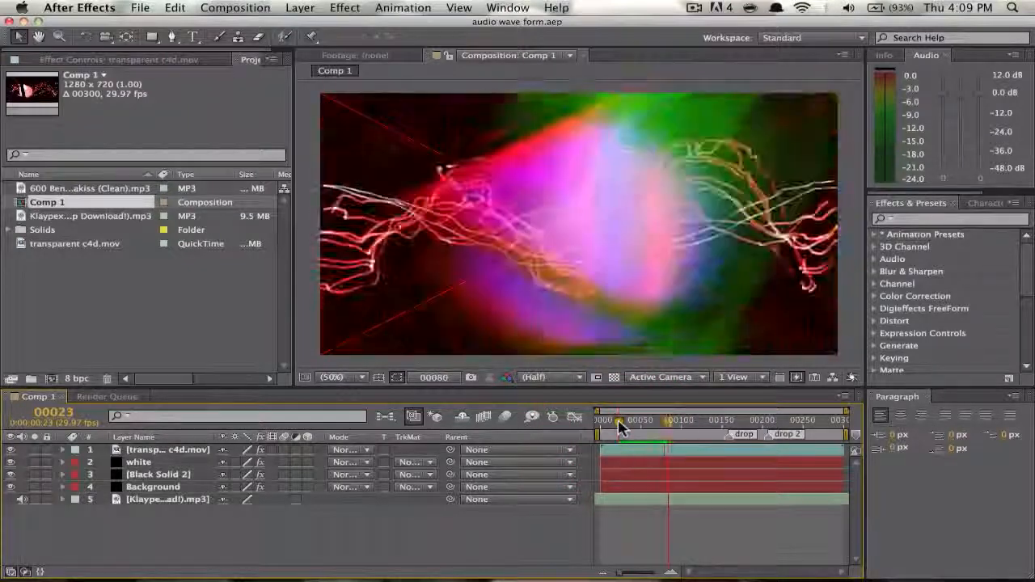
{"action": "key", "text": "space"}
{"action": "left_click", "coordinate": [107, 397]}
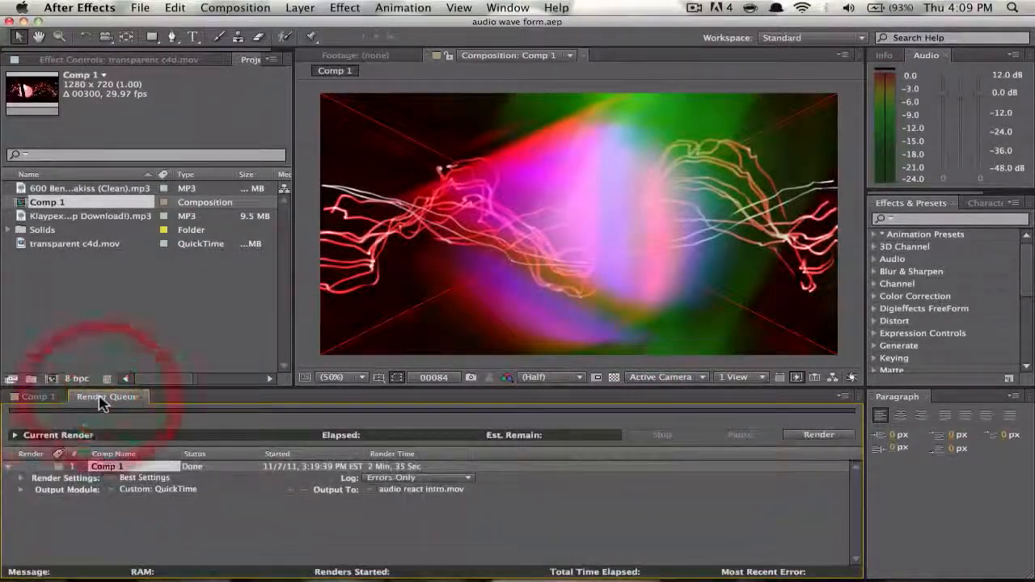
{"action": "left_click", "coordinate": [143, 396]}
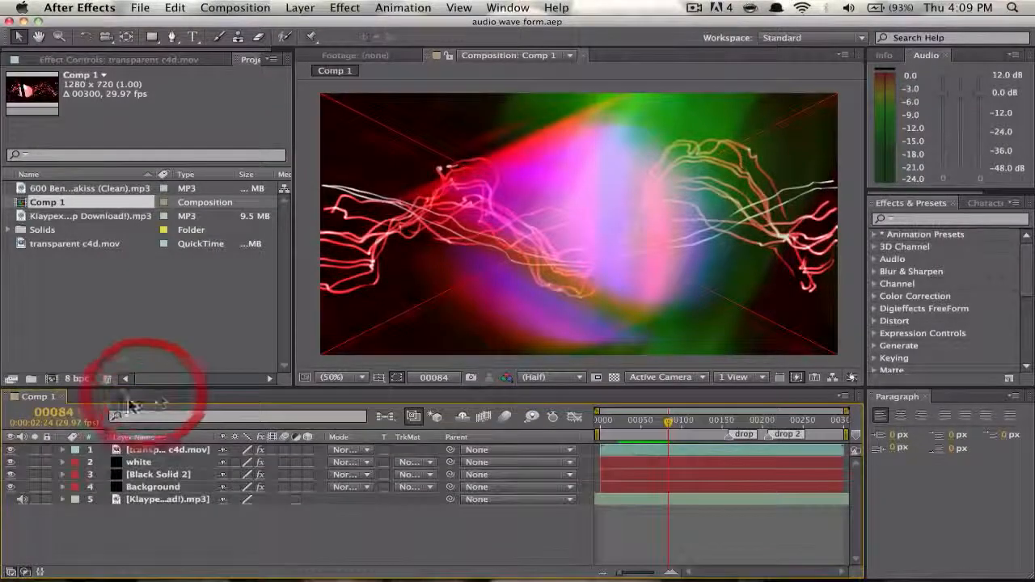
- Create a 1280 x 720 composition named Comp 2 at 29.97 fps and 300 frames, and add a comp-sized black solid
{"action": "left_click", "coordinate": [53, 379]}
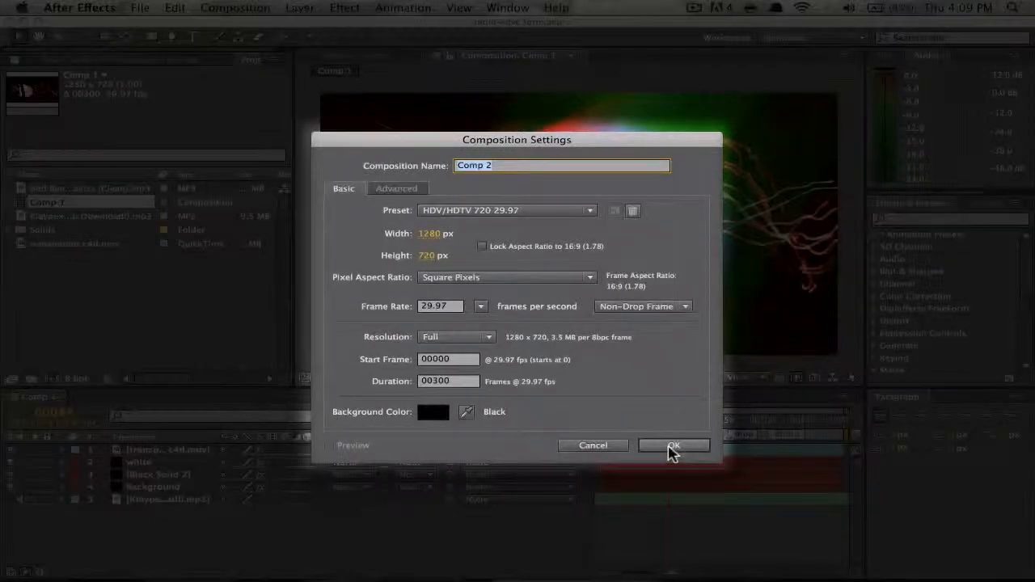
{"action": "left_click", "coordinate": [673, 447]}
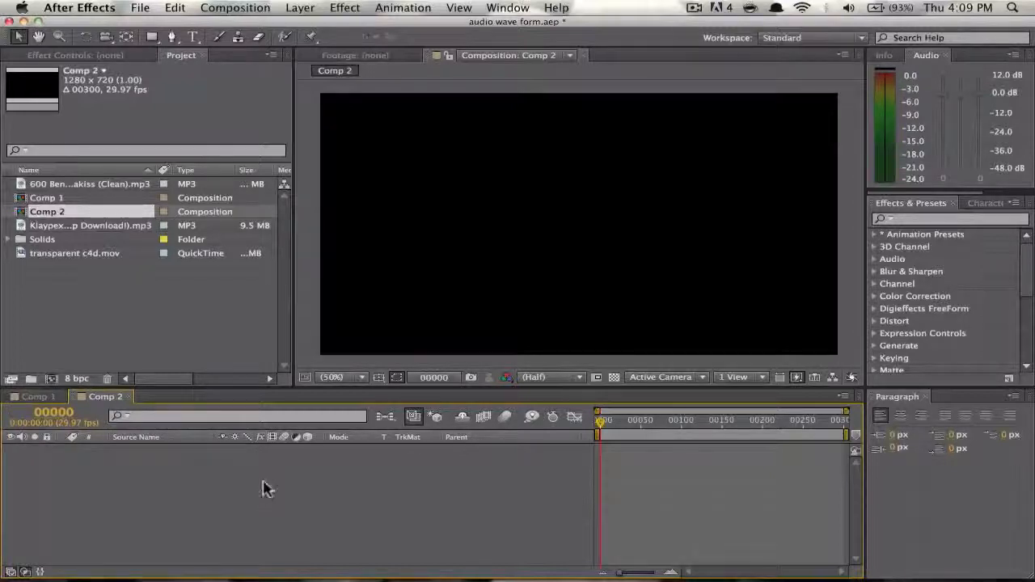
{"action": "left_click", "coordinate": [210, 520]}
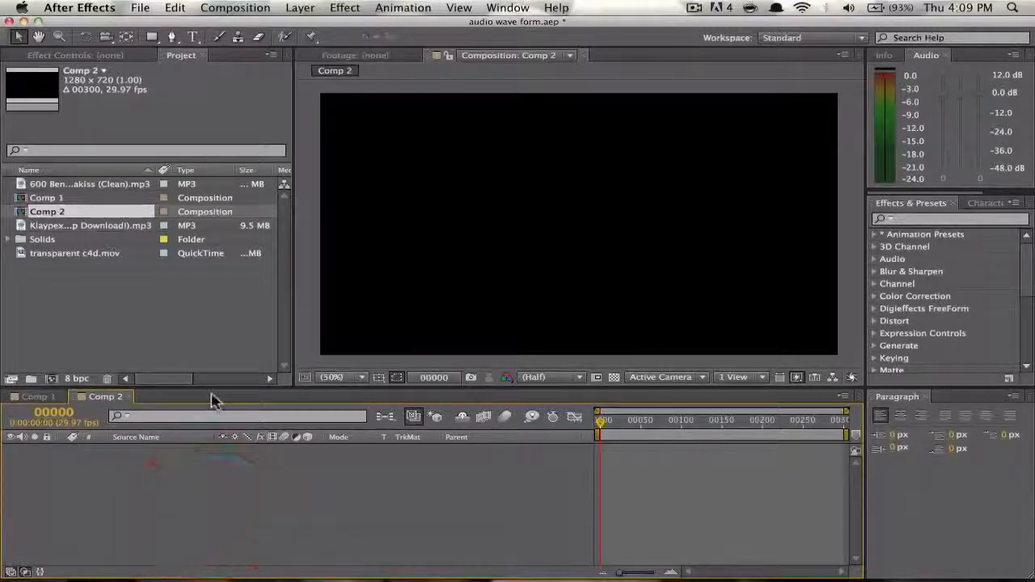
{"action": "key", "text": "super+y"}
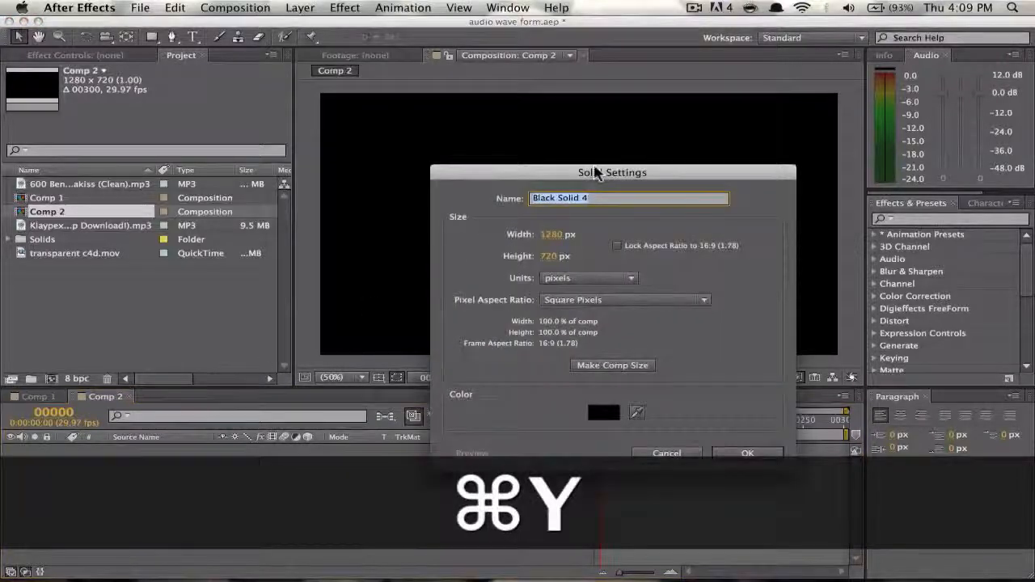
{"action": "left_click", "coordinate": [732, 452]}
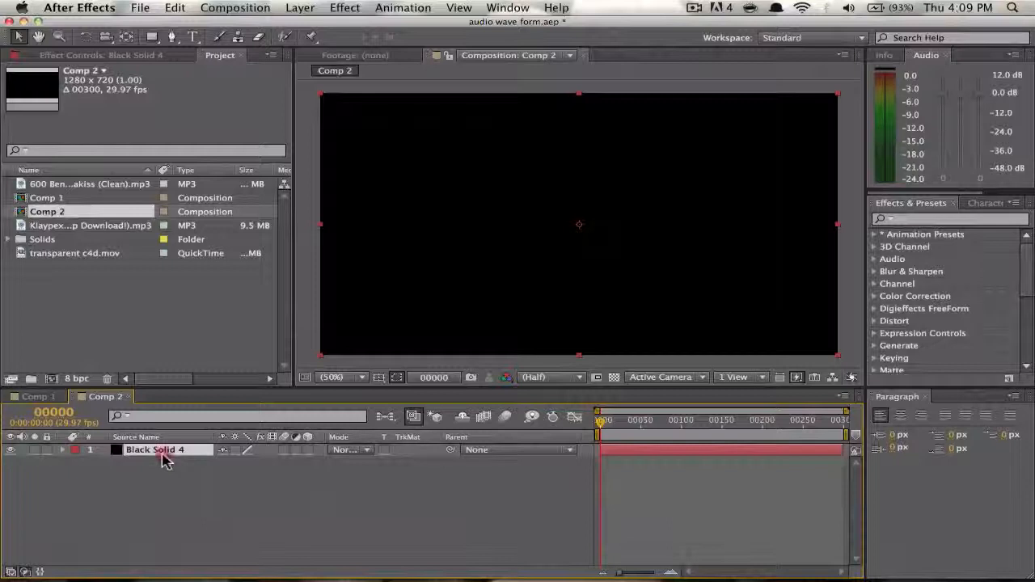
- Apply the Trapcode Form effect to the black solid layer
{"action": "left_click", "coordinate": [979, 223]}
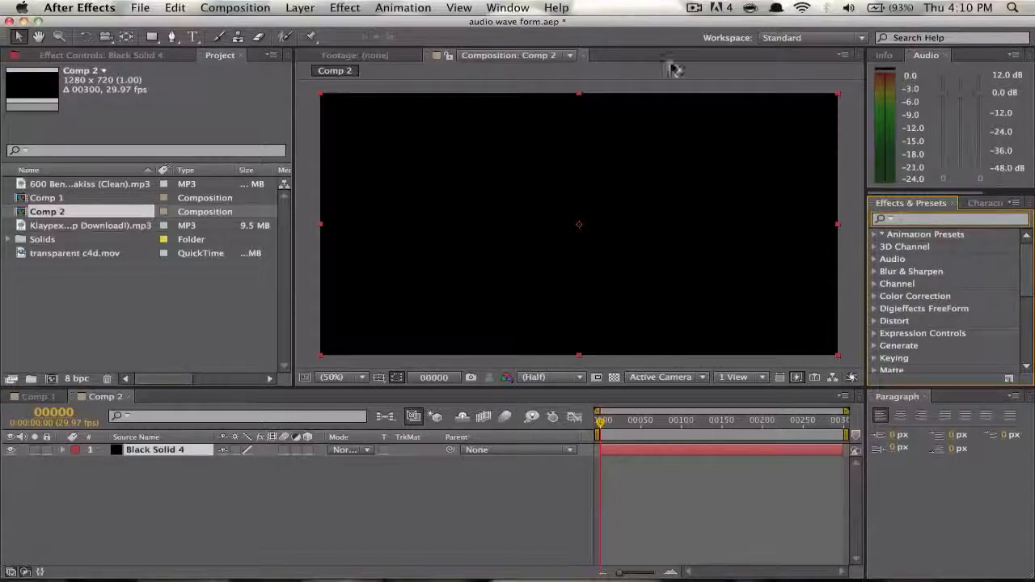
{"action": "left_click", "coordinate": [345, 8]}
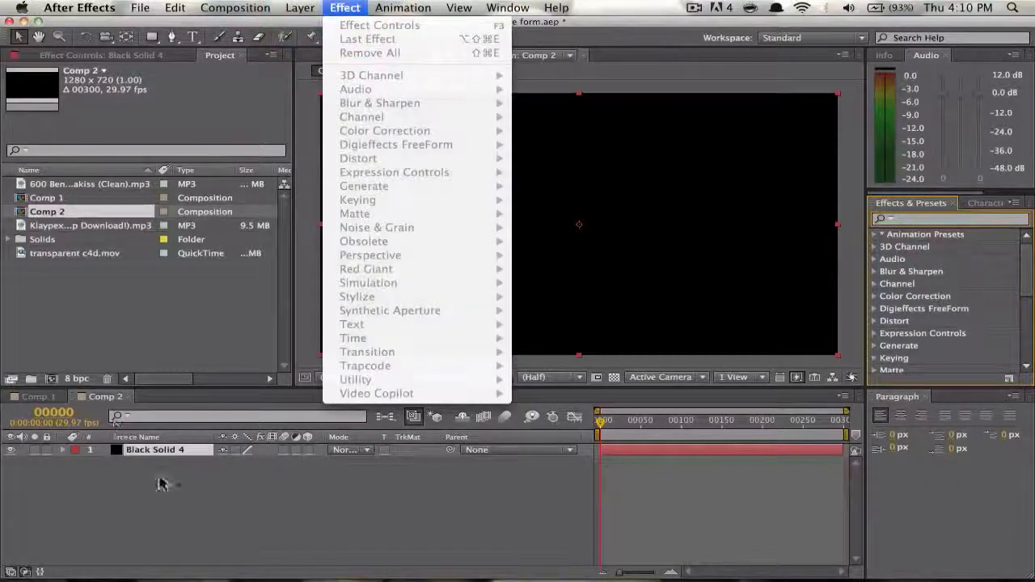
{"action": "left_click", "coordinate": [161, 483]}
{"action": "left_click", "coordinate": [161, 486]}
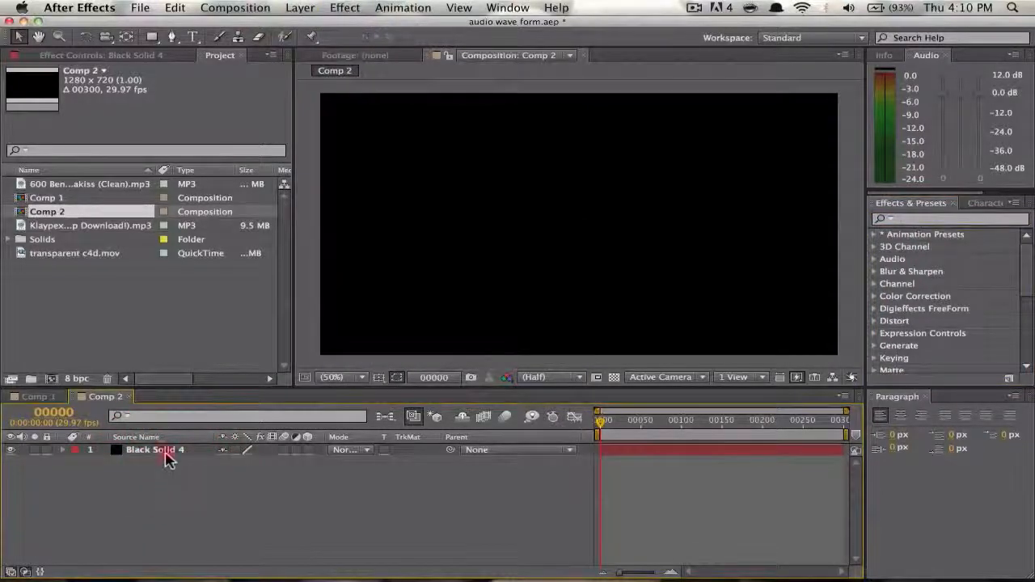
{"action": "left_click", "coordinate": [164, 453]}
{"action": "left_click", "coordinate": [345, 7]}
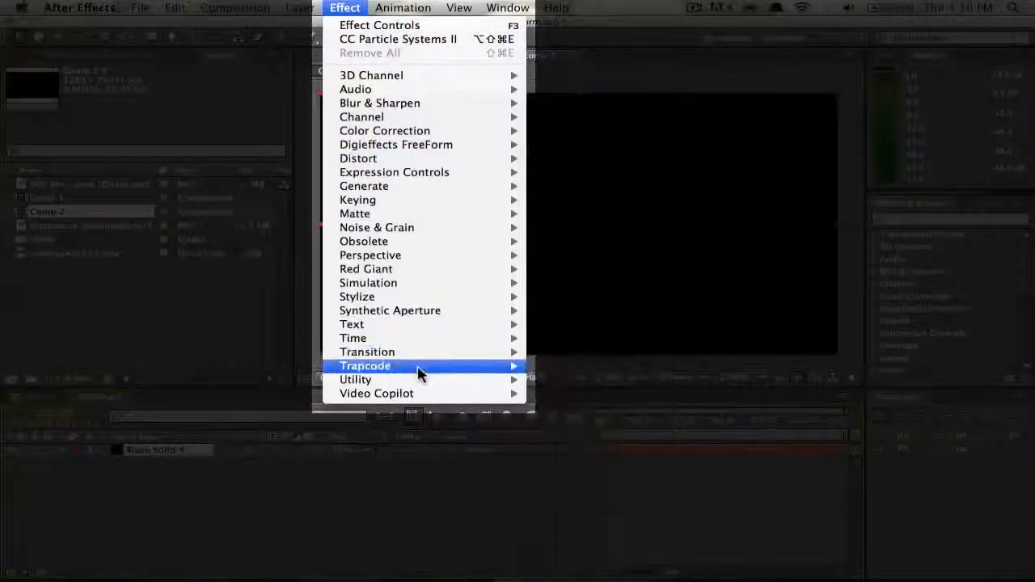
{"action": "mouse_move", "coordinate": [494, 370]}
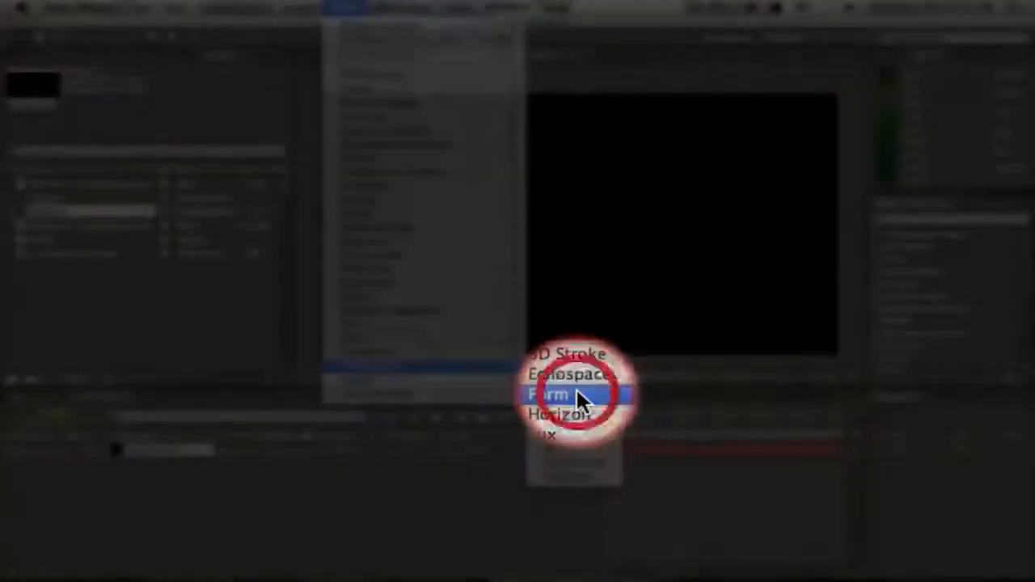
{"action": "left_click", "coordinate": [576, 388]}
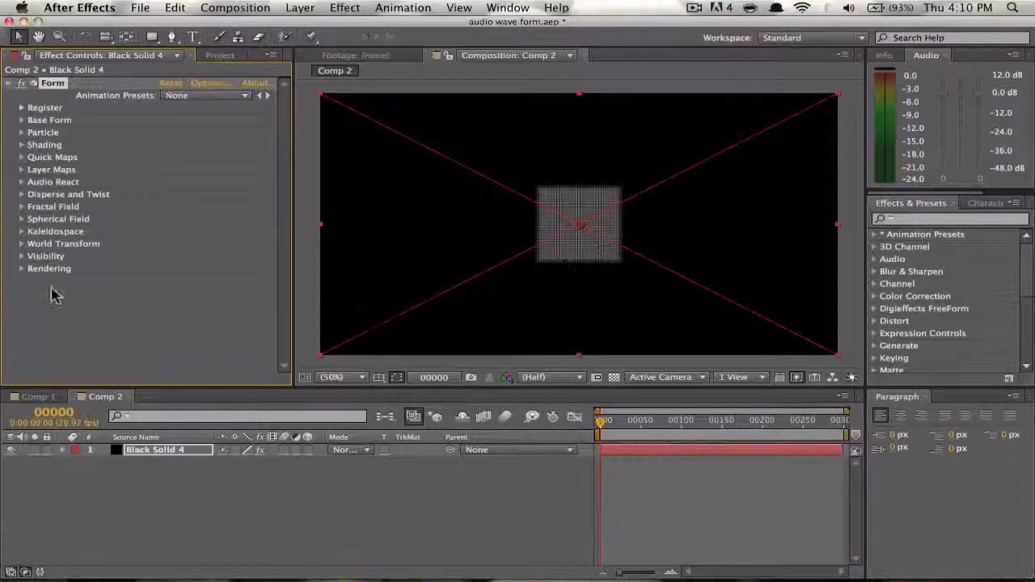
- Enlarge Form's base form to Size X 1410 and Size Y 800 so it fills the frame
{"action": "left_click", "coordinate": [22, 120]}
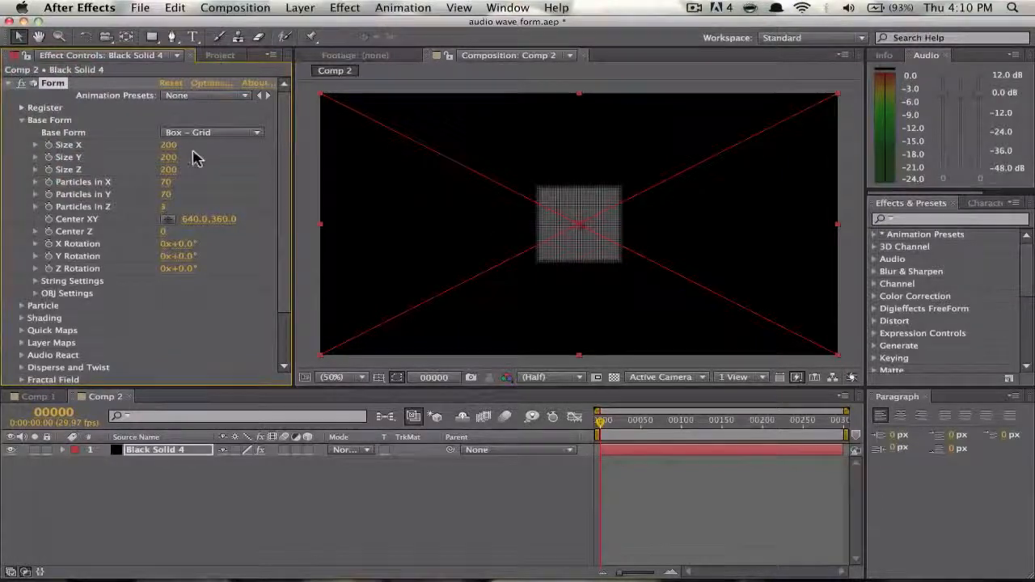
{"action": "left_click_drag", "start_coordinate": [192, 145], "coordinate": [259, 156]}
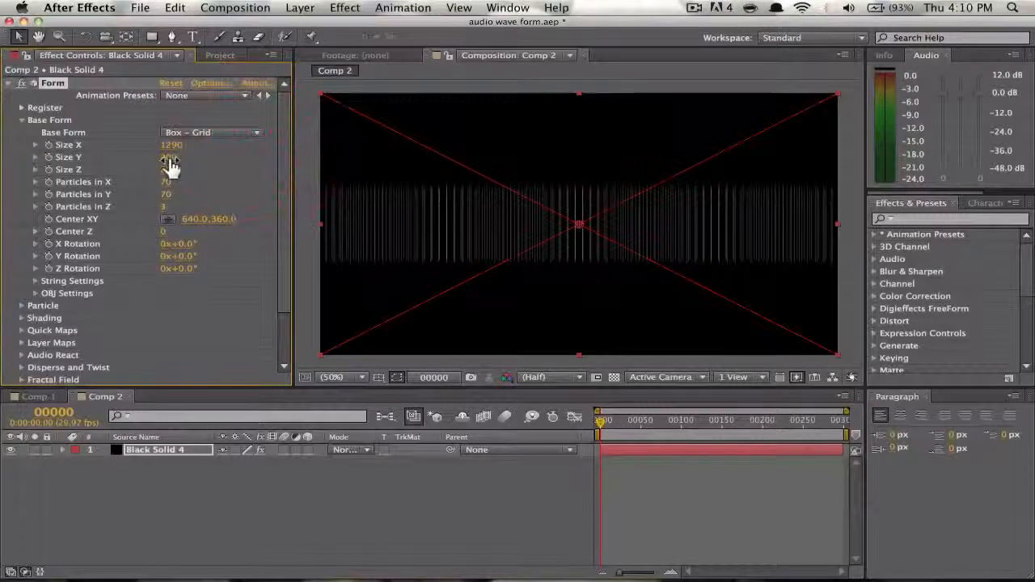
{"action": "mouse_move", "coordinate": [170, 158]}
{"action": "left_mouse_down"}
{"action": "mouse_move", "coordinate": [226, 165]}
{"action": "mouse_move", "coordinate": [175, 149]}
{"action": "mouse_move", "coordinate": [187, 150]}
{"action": "left_mouse_up"}
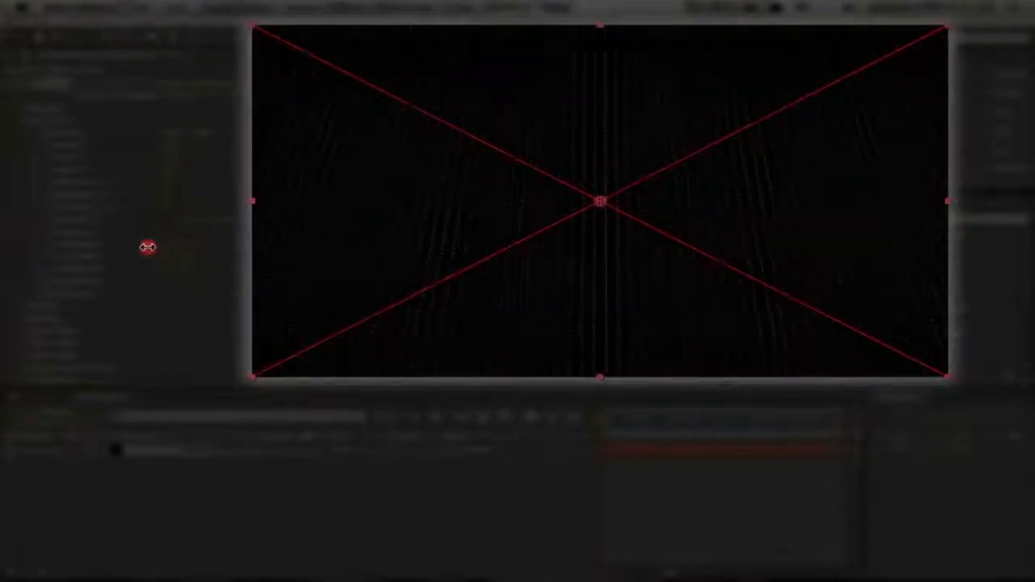
- Try rotating the base form around the X axis and reset its X Rotation to 0°
{"action": "mouse_move", "coordinate": [147, 247]}
{"action": "left_mouse_down"}
{"action": "mouse_move", "coordinate": [118, 251]}
{"action": "mouse_move", "coordinate": [165, 246]}
{"action": "left_mouse_up"}
{"action": "left_click", "coordinate": [185, 245]}
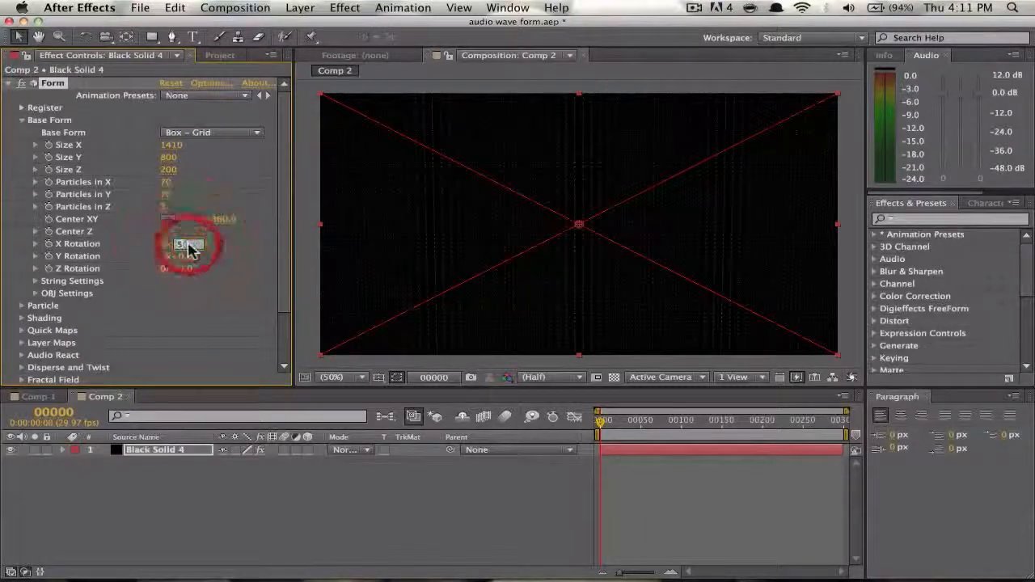
{"action": "type", "text": "0"}
{"action": "key", "text": "Return"}
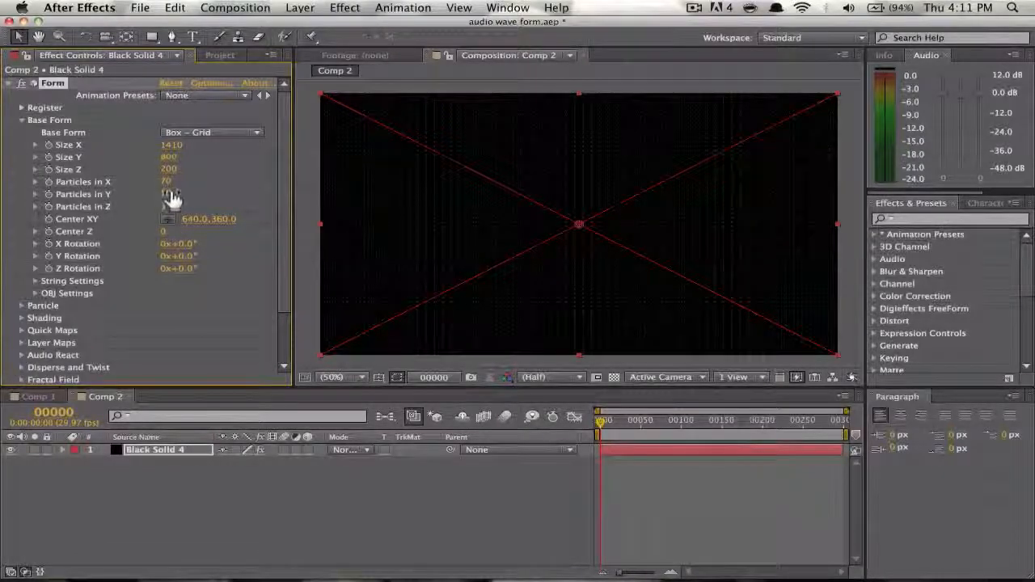
- Set the base form's particle counts to 98 in X and 72 in Y
{"action": "mouse_move", "coordinate": [169, 183]}
{"action": "left_mouse_down"}
{"action": "mouse_move", "coordinate": [196, 189]}
{"action": "mouse_move", "coordinate": [178, 195]}
{"action": "left_mouse_up"}
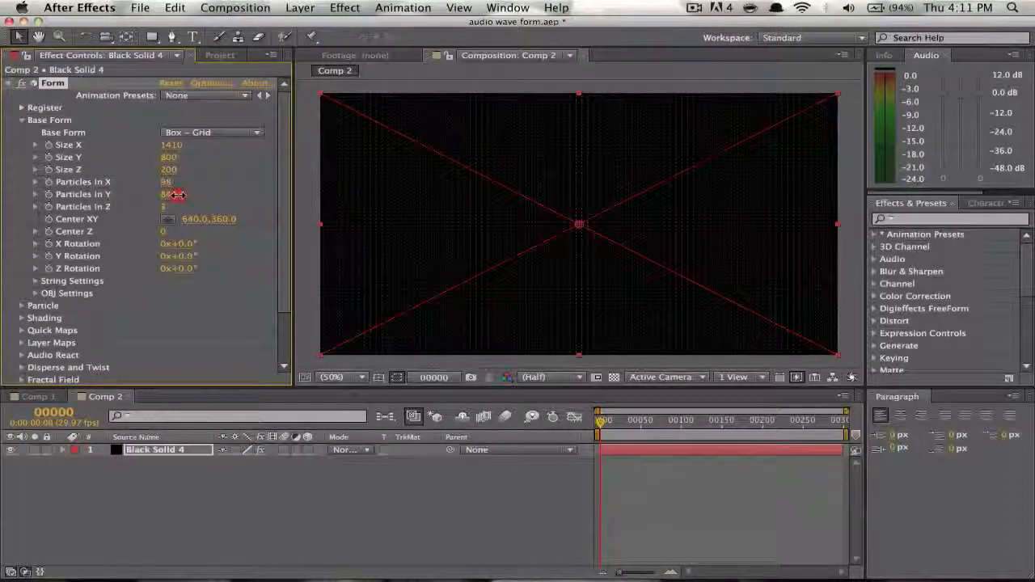
- Try the Box - Strings base form and switch back to Box - Grid
{"action": "left_click", "coordinate": [230, 132]}
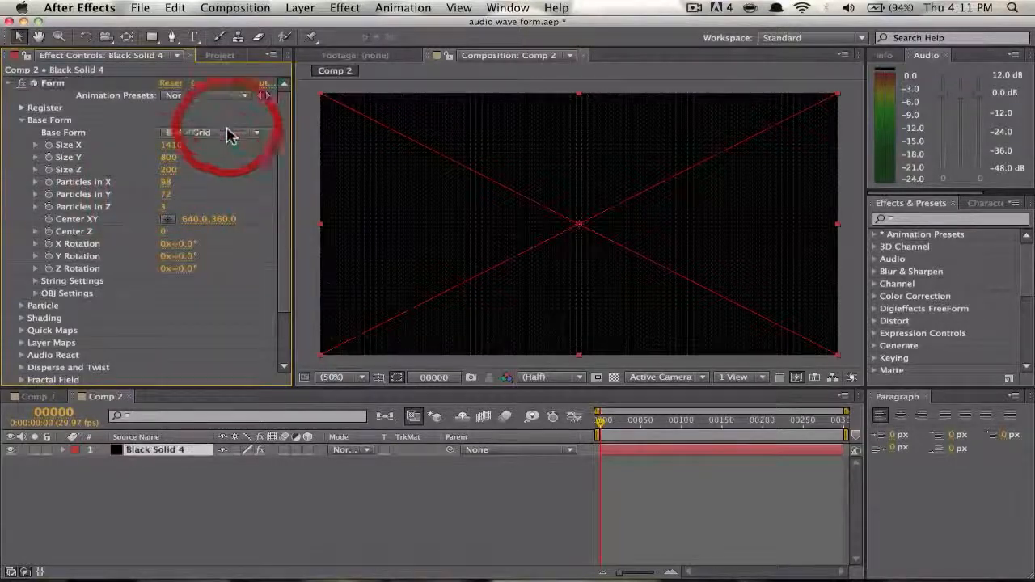
{"action": "left_click", "coordinate": [227, 160]}
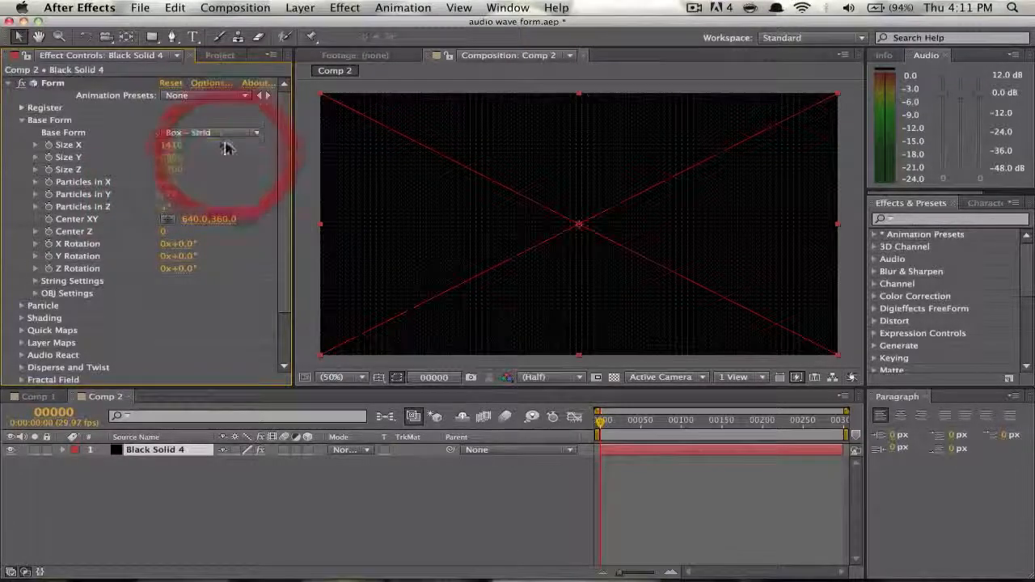
{"action": "left_click", "coordinate": [230, 135]}
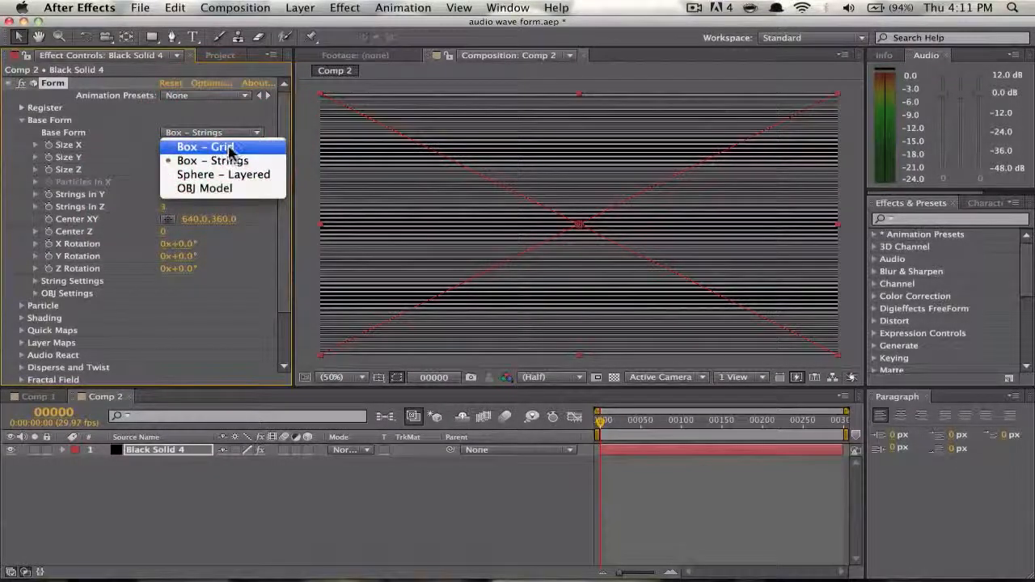
{"action": "left_click", "coordinate": [230, 147]}
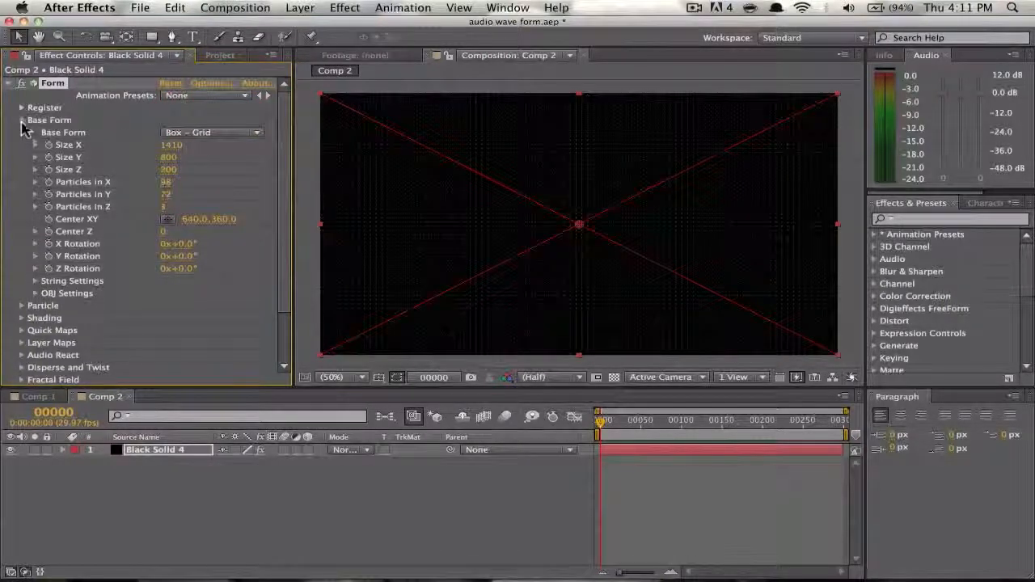
- In Form's particle settings, keep the Sphere particle type and set the particle size to 2
{"action": "left_click", "coordinate": [23, 120]}
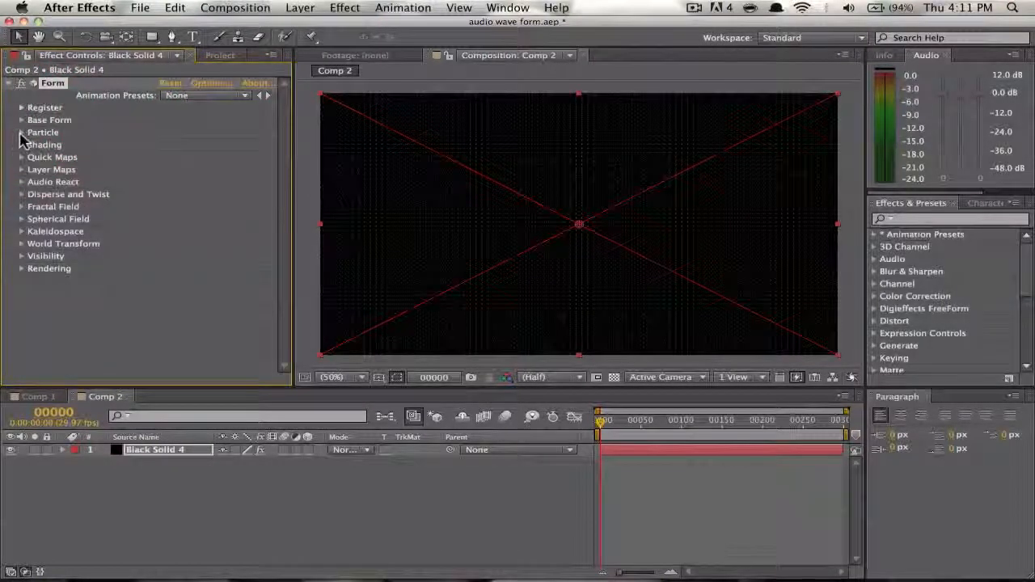
{"action": "left_click", "coordinate": [22, 133]}
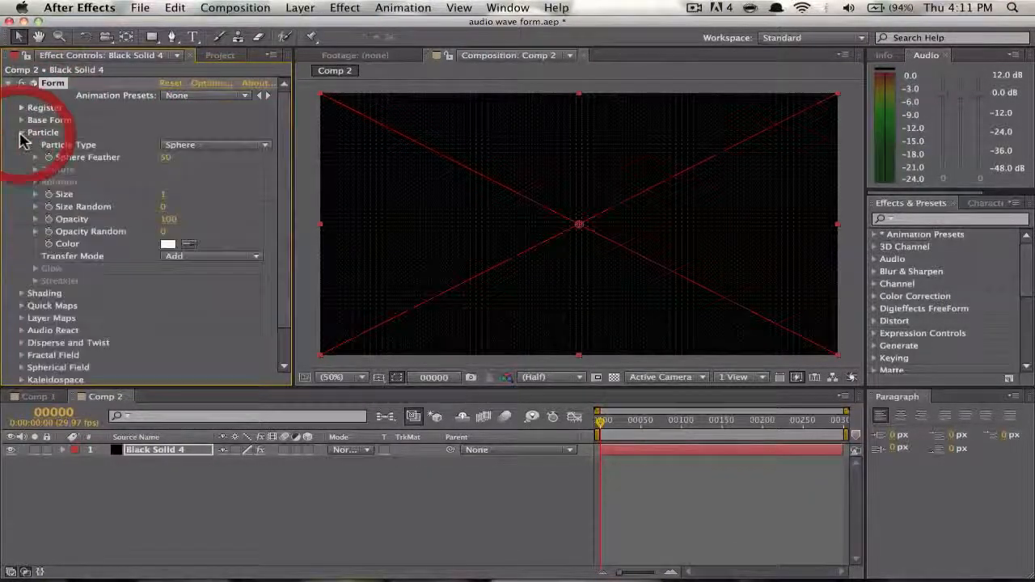
{"action": "left_click", "coordinate": [267, 146]}
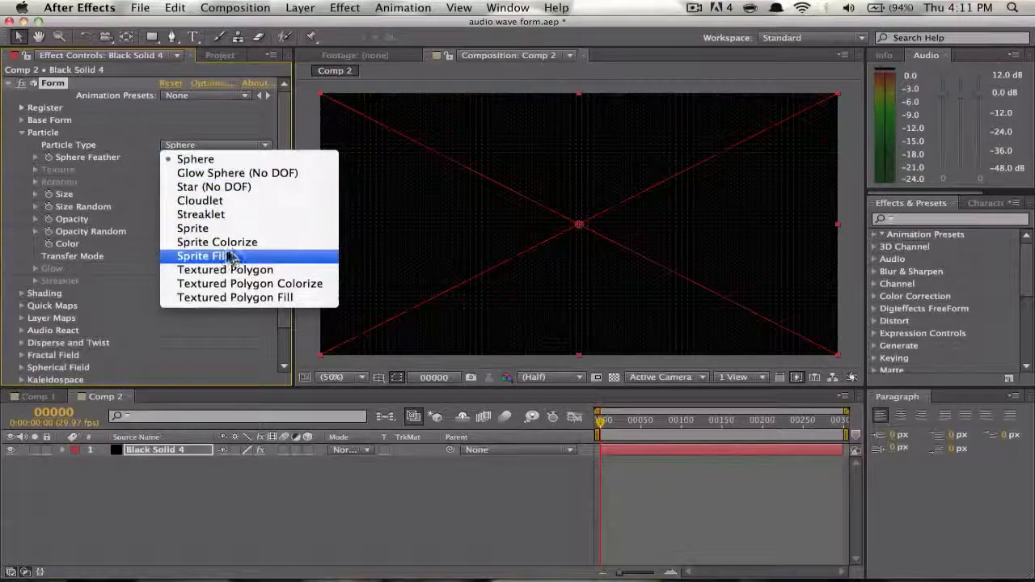
{"action": "left_click", "coordinate": [198, 160]}
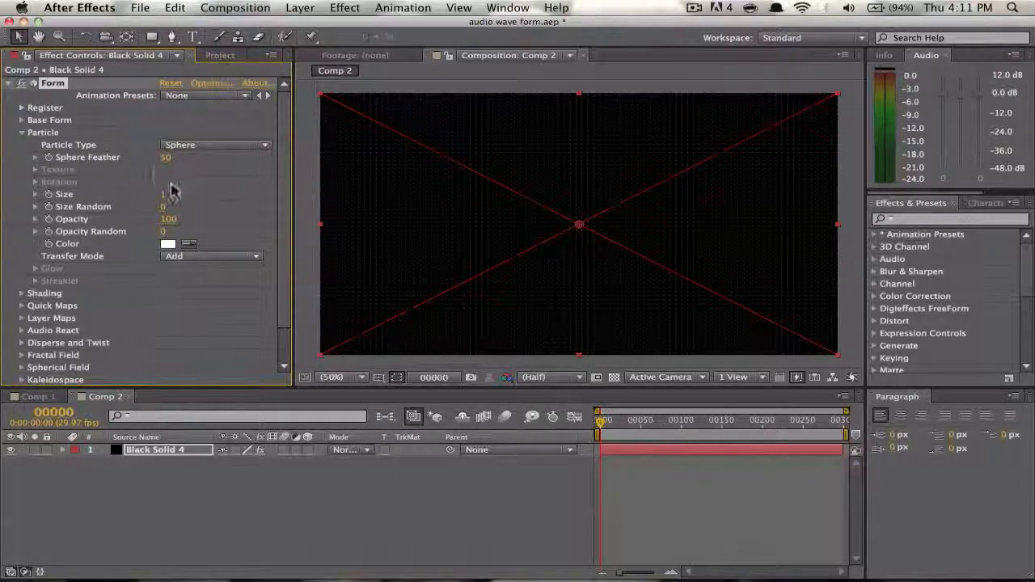
{"action": "left_click", "coordinate": [164, 194]}
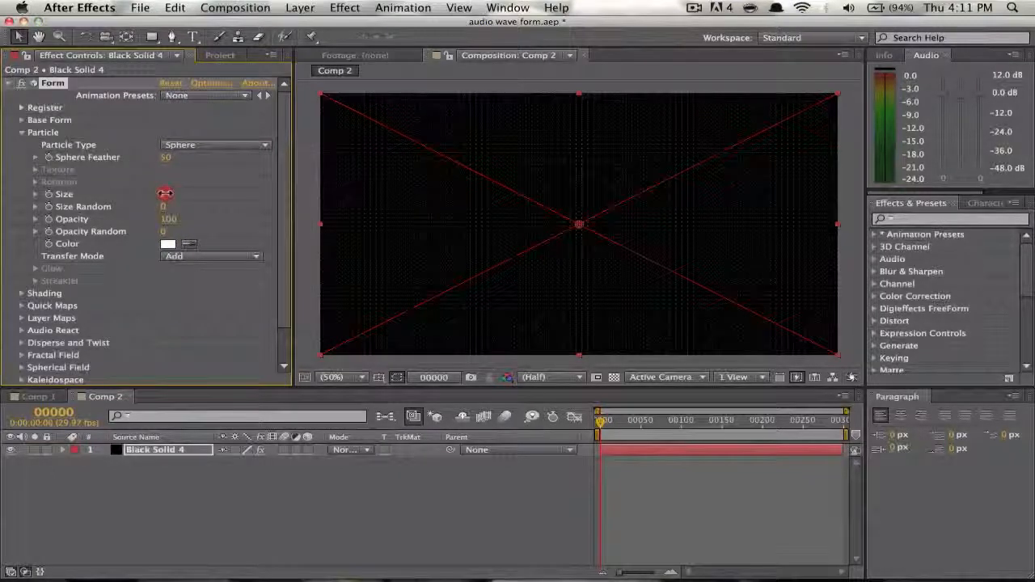
{"action": "left_click_drag", "start_coordinate": [165, 194], "coordinate": [170, 194]}
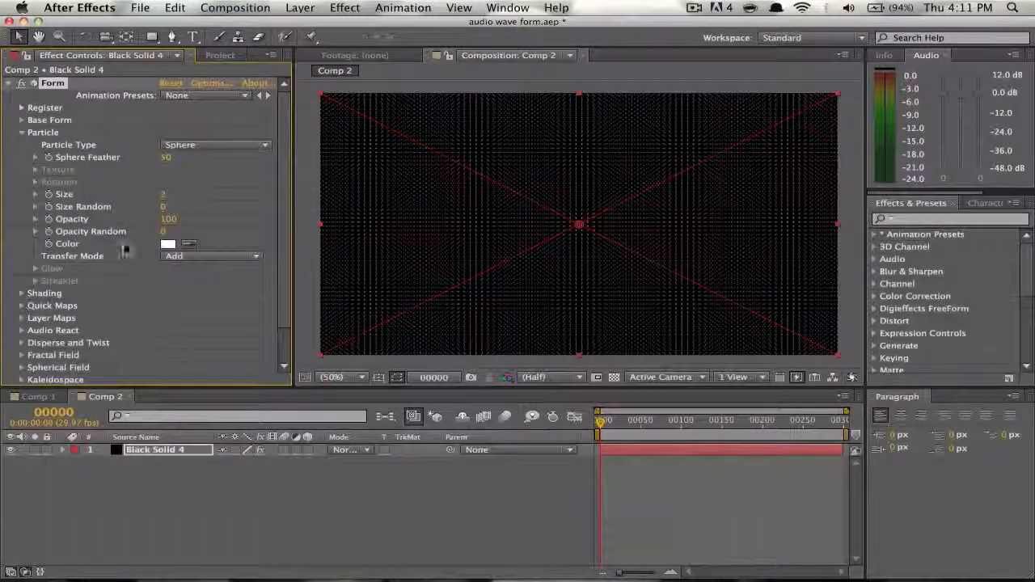
- Set Form's particle color to red F50202 and close the particle settings
{"action": "left_click", "coordinate": [167, 243]}
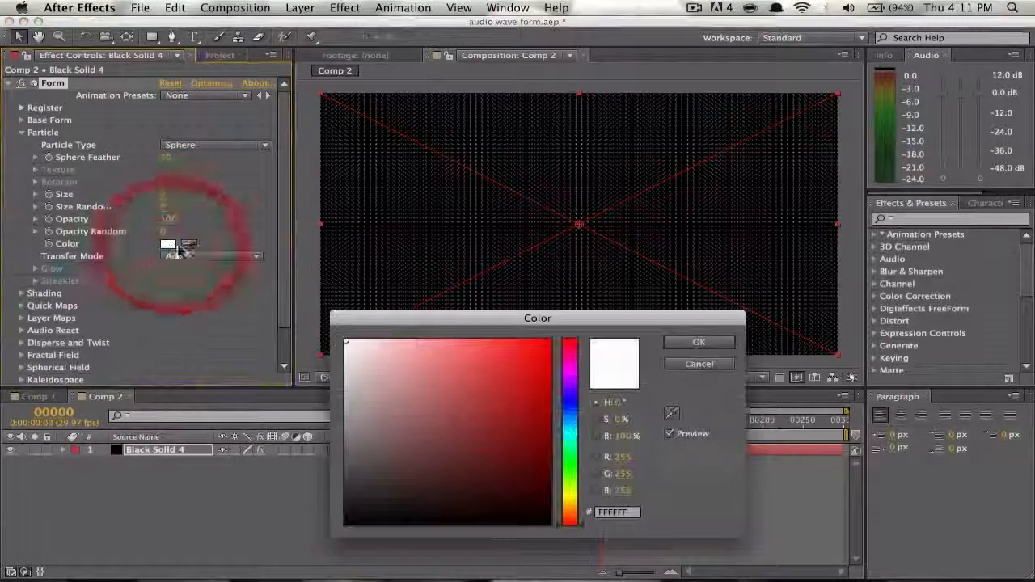
{"action": "left_click", "coordinate": [549, 346]}
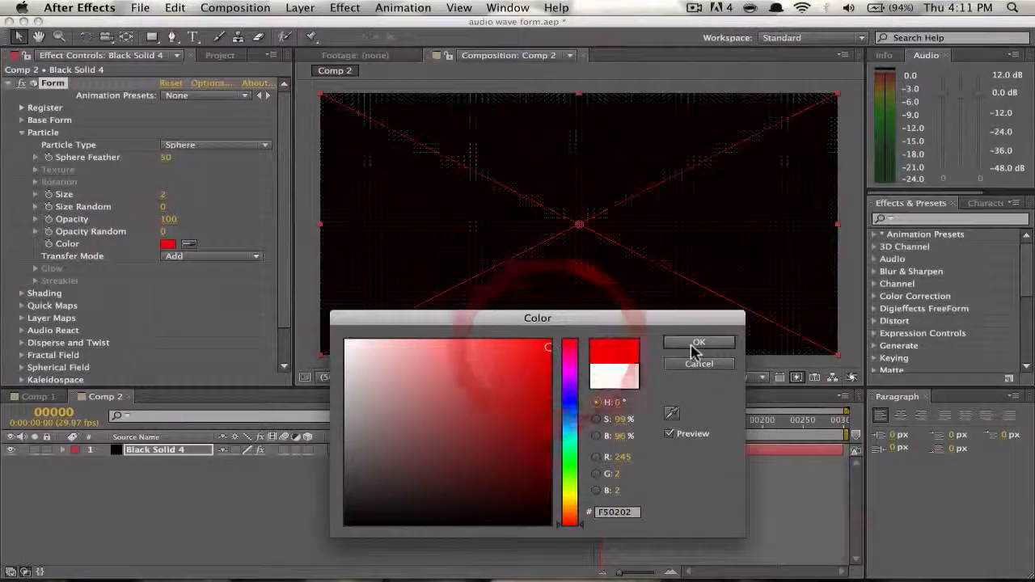
{"action": "left_click", "coordinate": [697, 345]}
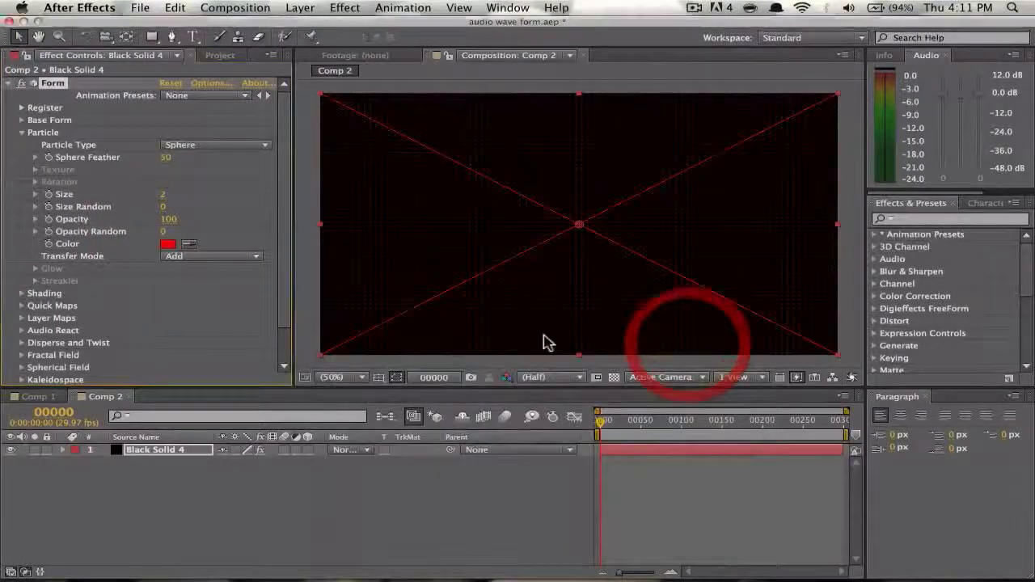
{"action": "left_click", "coordinate": [36, 232]}
{"action": "left_click", "coordinate": [23, 132]}
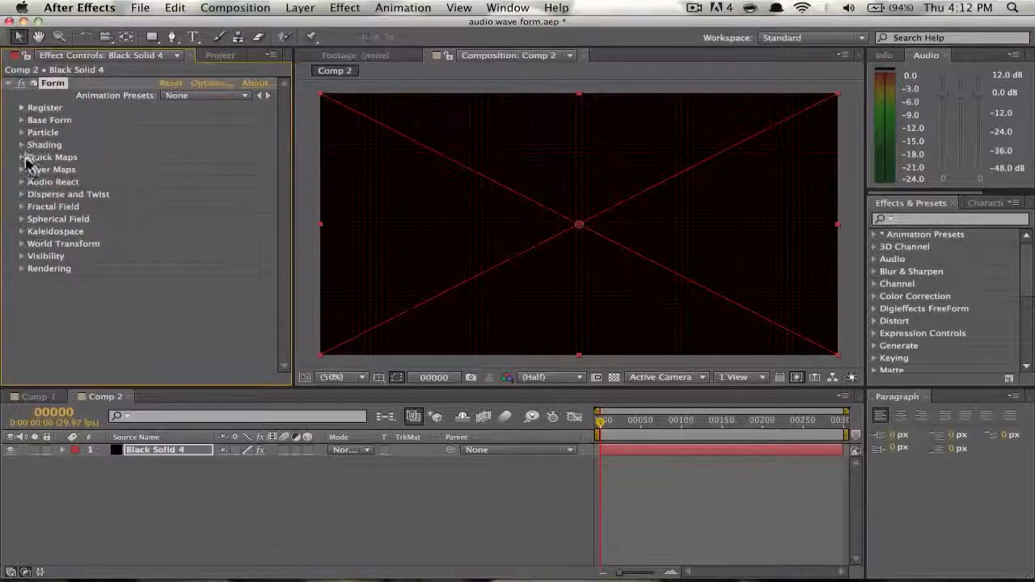
- In Form's Disperse and Twist settings, set Disperse to 3
{"action": "left_click", "coordinate": [22, 195]}
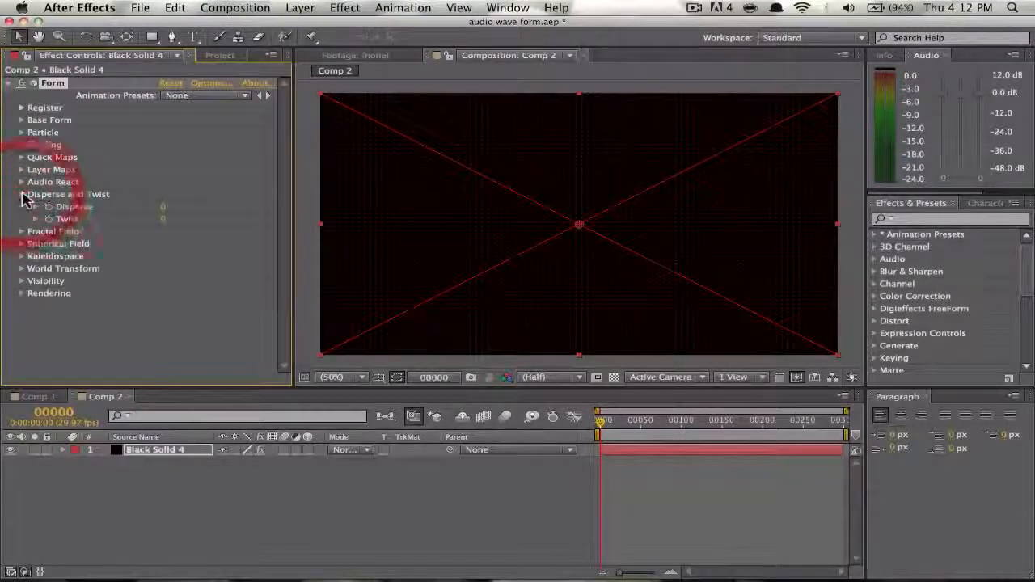
{"action": "left_click", "coordinate": [172, 205]}
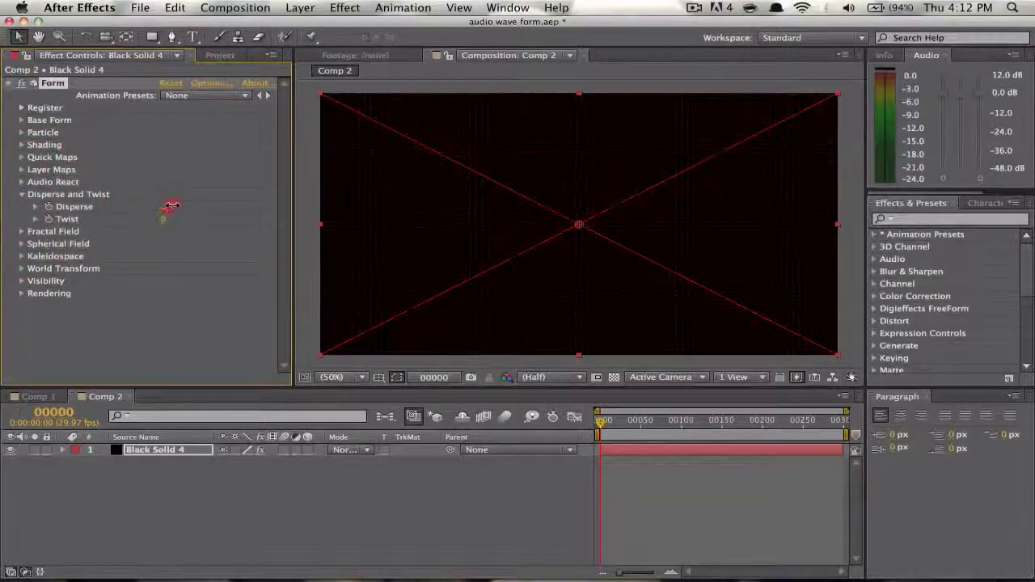
{"action": "left_click_drag", "start_coordinate": [168, 203], "coordinate": [161, 203]}
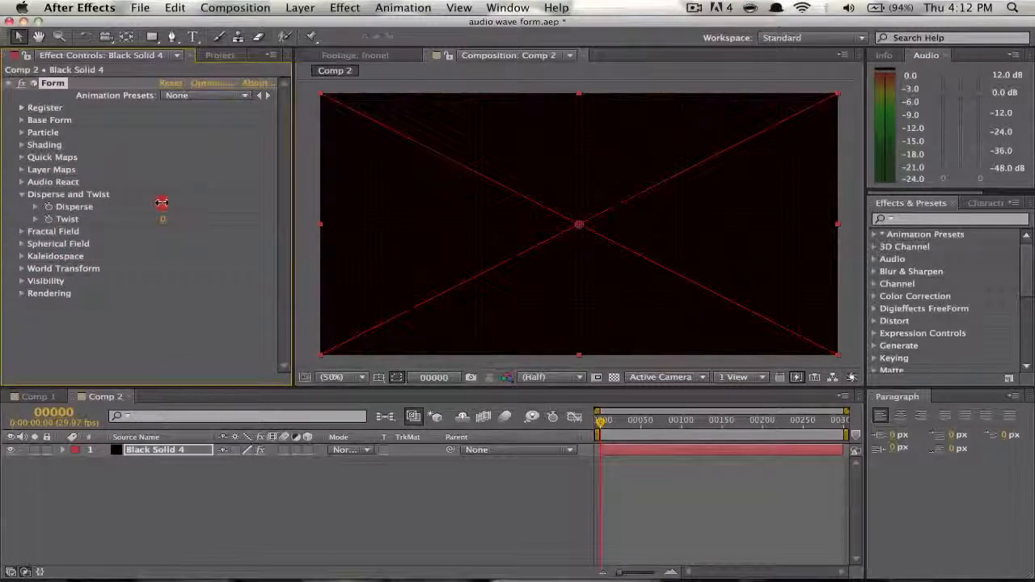
{"action": "mouse_move", "coordinate": [162, 203]}
{"action": "left_mouse_down"}
{"action": "mouse_move", "coordinate": [162, 217]}
{"action": "mouse_move", "coordinate": [171, 215]}
{"action": "left_mouse_up"}
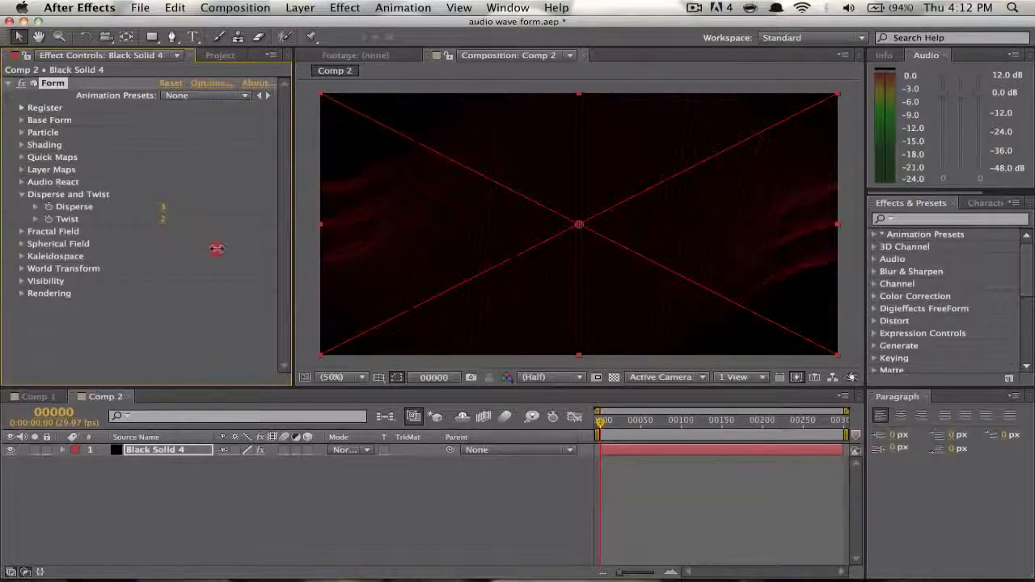
- Try different Twist amounts on the form and reset Twist to 0
{"action": "left_click_drag", "start_coordinate": [217, 248], "coordinate": [332, 246]}
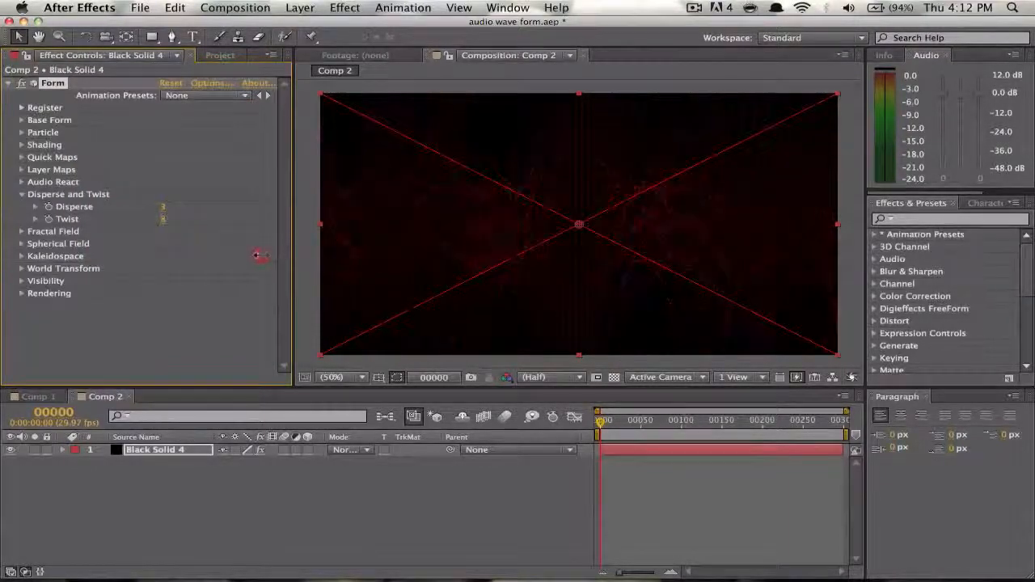
{"action": "left_click_drag", "start_coordinate": [135, 257], "coordinate": [117, 256]}
{"action": "left_click_drag", "start_coordinate": [219, 259], "coordinate": [224, 261]}
{"action": "left_click", "coordinate": [164, 220]}
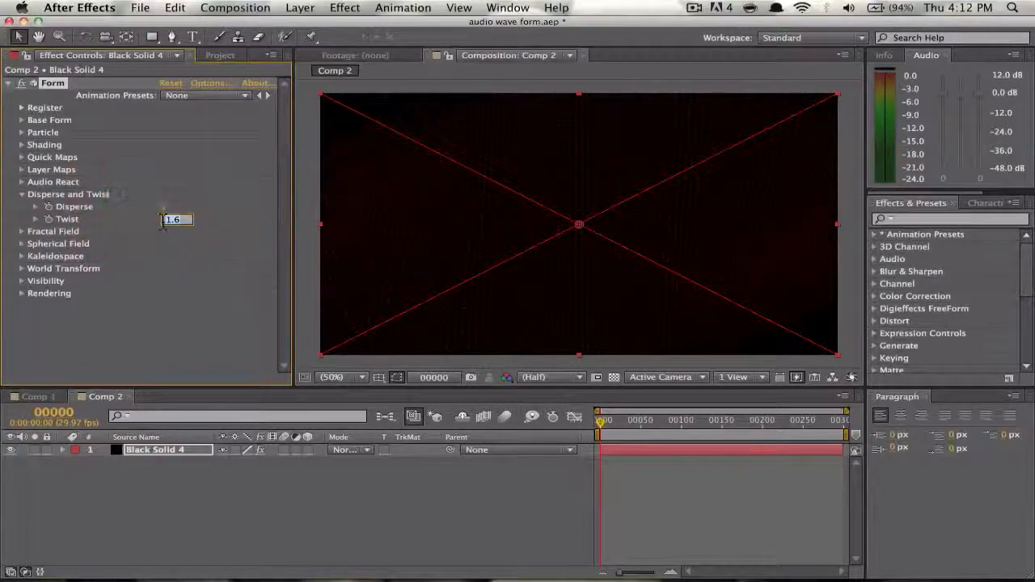
{"action": "type", "text": "0"}
{"action": "key", "text": "Return"}
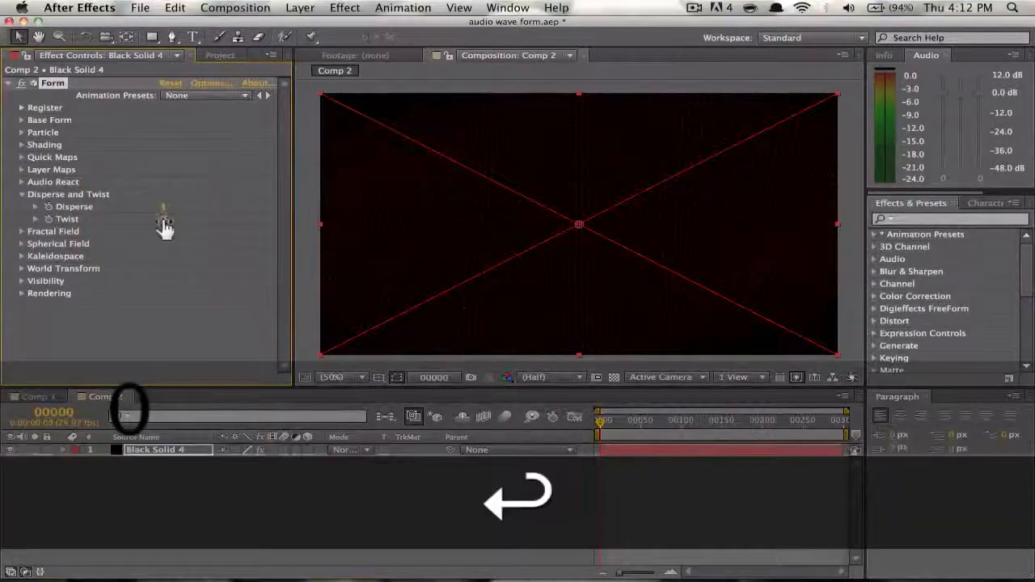
{"action": "left_click", "coordinate": [21, 194]}
- In Form's Fractal Field, keep Displacement Mode at XYZ Linked, and try a larger Affect Size before resetting it to 0
{"action": "left_click", "coordinate": [22, 208]}
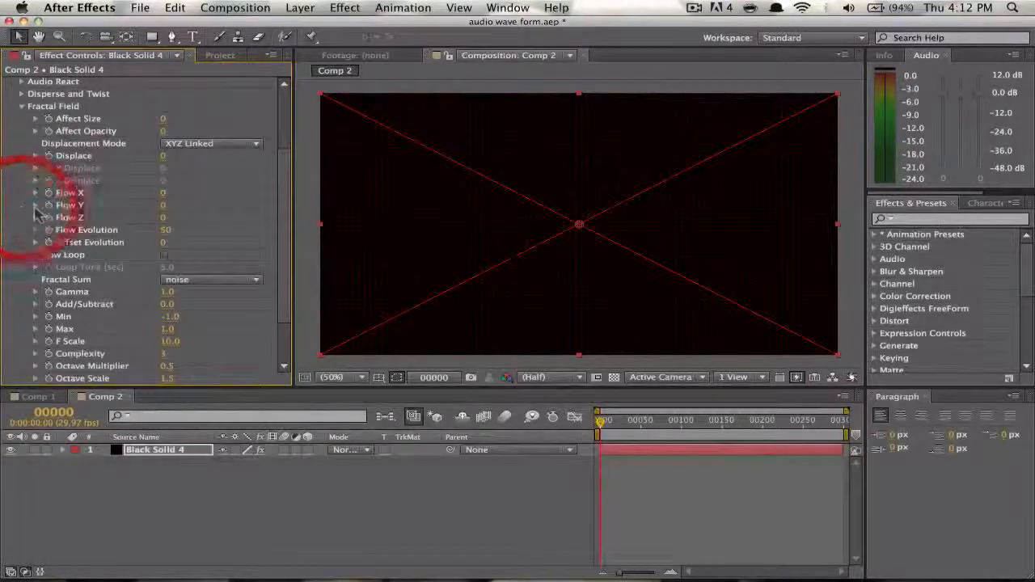
{"action": "left_click", "coordinate": [202, 144]}
{"action": "left_click", "coordinate": [203, 146]}
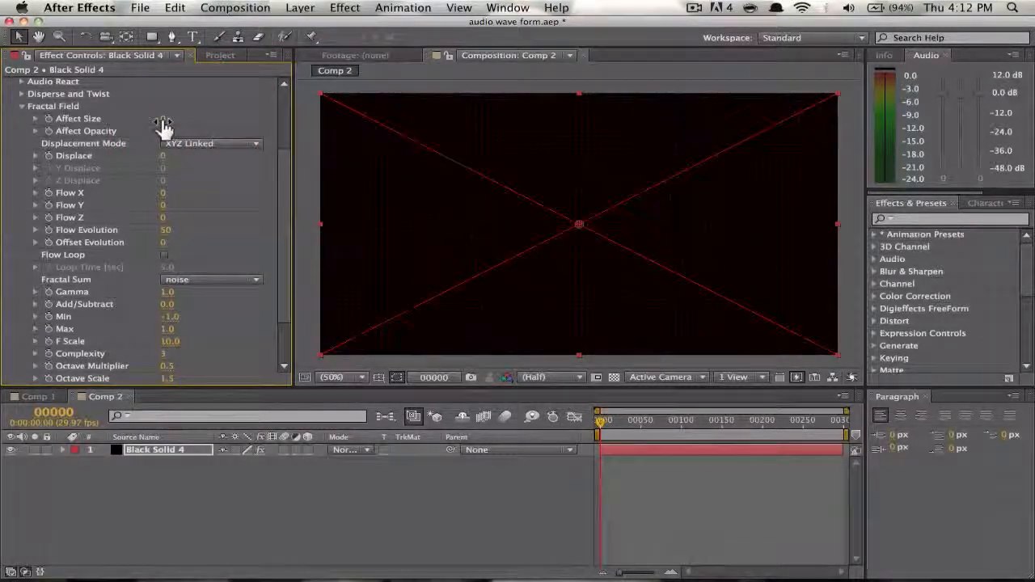
{"action": "left_click_drag", "start_coordinate": [163, 120], "coordinate": [202, 124]}
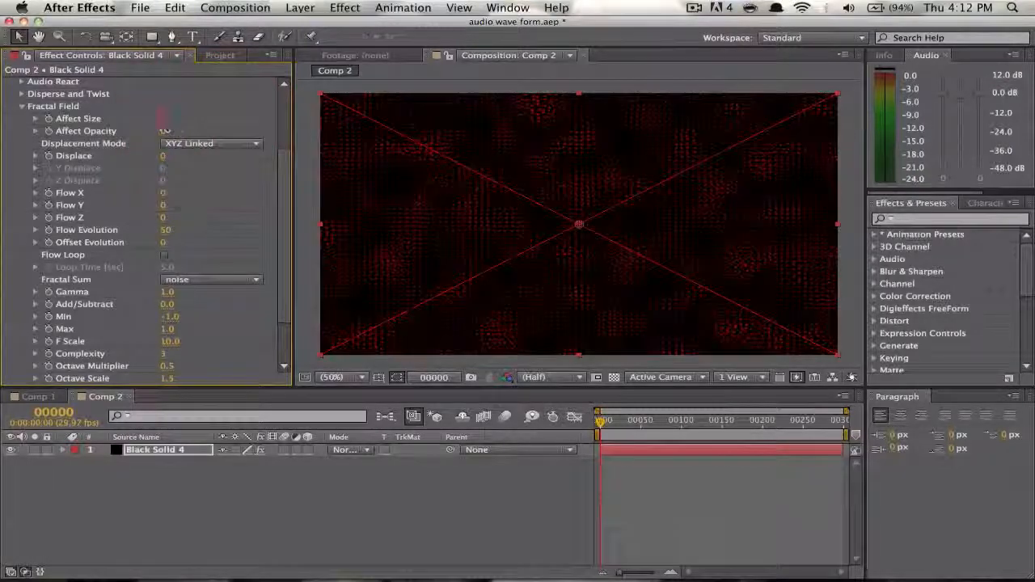
{"action": "left_click", "coordinate": [164, 121]}
{"action": "key", "text": "Return"}
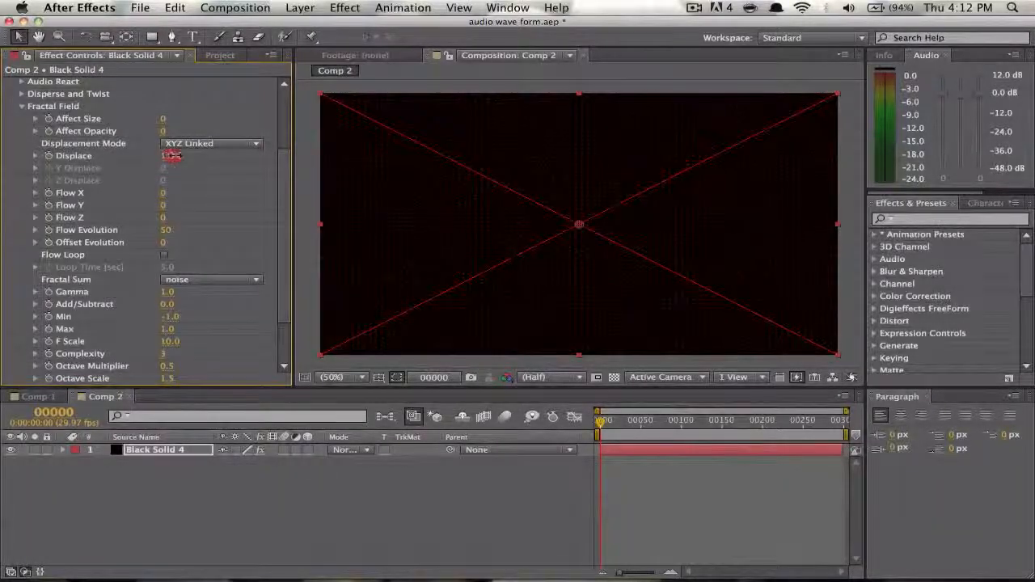
- Set the Fractal Field's Displace to 136
{"action": "left_click_drag", "start_coordinate": [200, 157], "coordinate": [206, 156]}
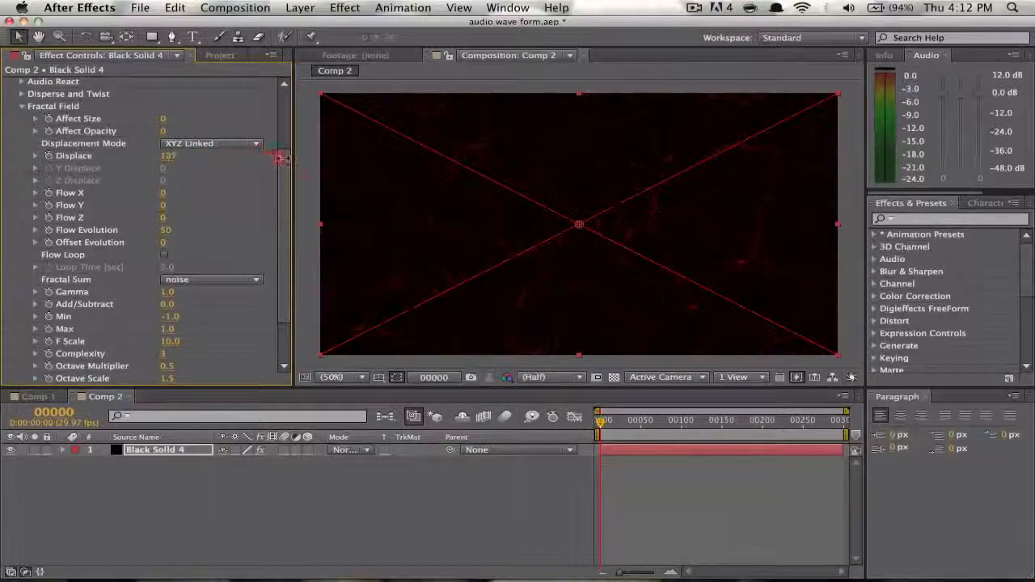
{"action": "left_click_drag", "start_coordinate": [279, 158], "coordinate": [305, 163]}
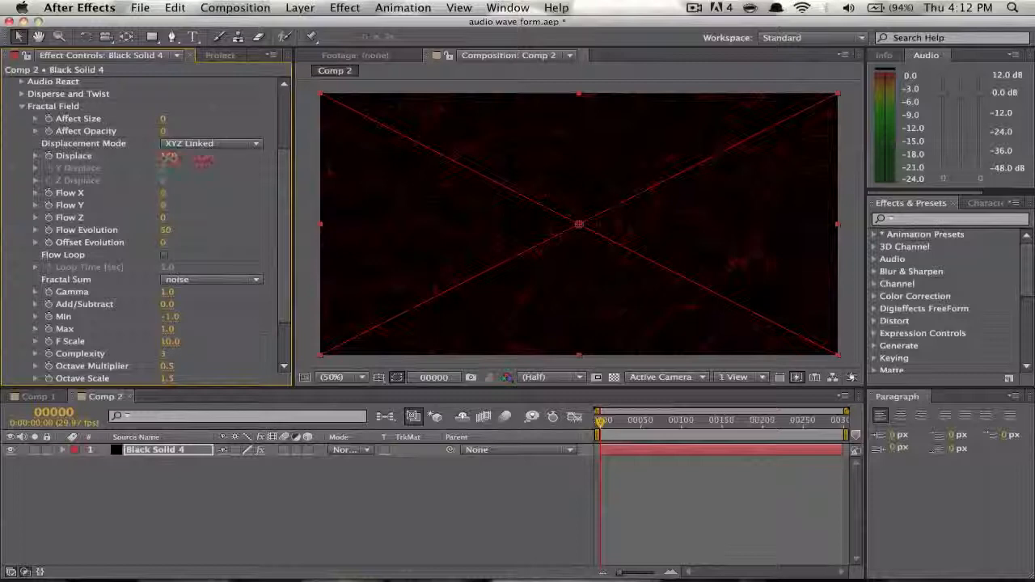
{"action": "left_click_drag", "start_coordinate": [202, 160], "coordinate": [197, 194]}
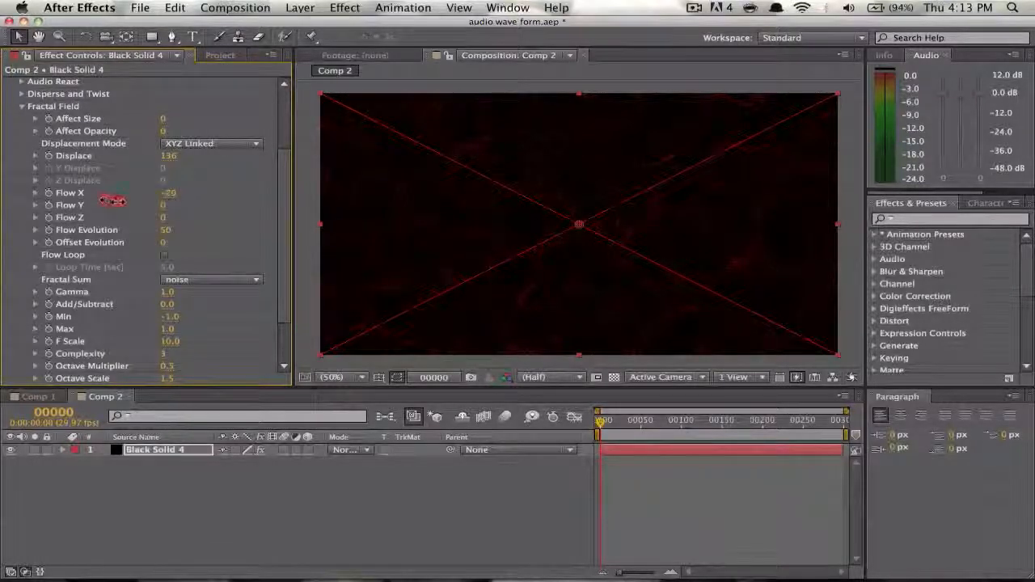
- Set the Fractal Field's Flow X to -67 and preview the animation briefly
{"action": "left_click_drag", "start_coordinate": [113, 201], "coordinate": [105, 204]}
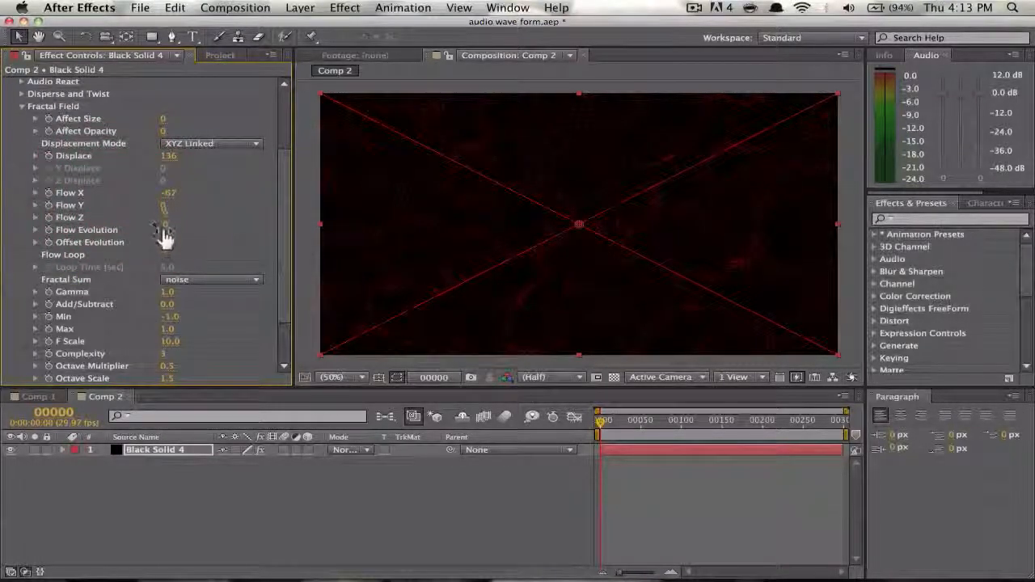
{"action": "key", "text": "space"}
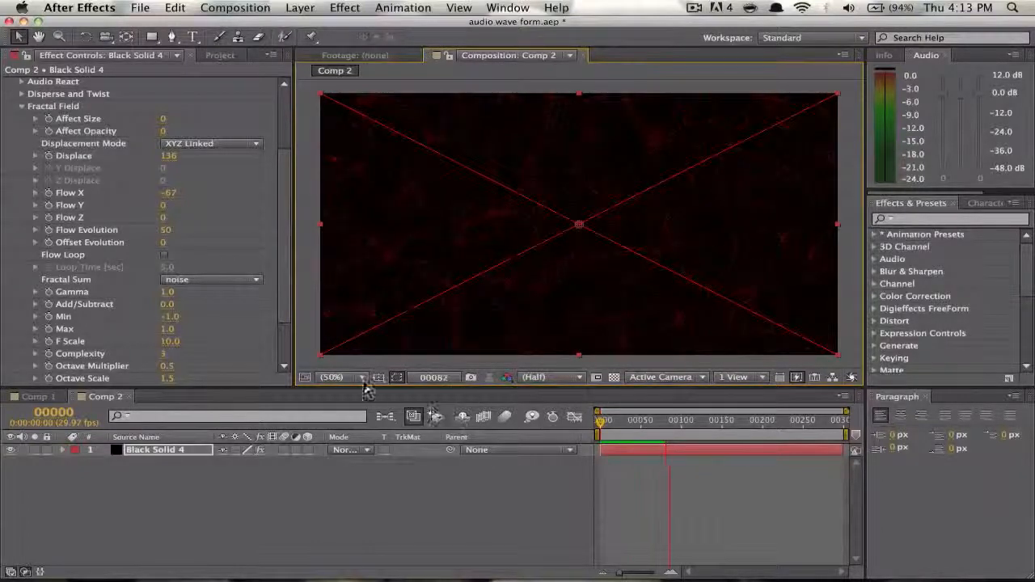
{"action": "key", "text": "space"}
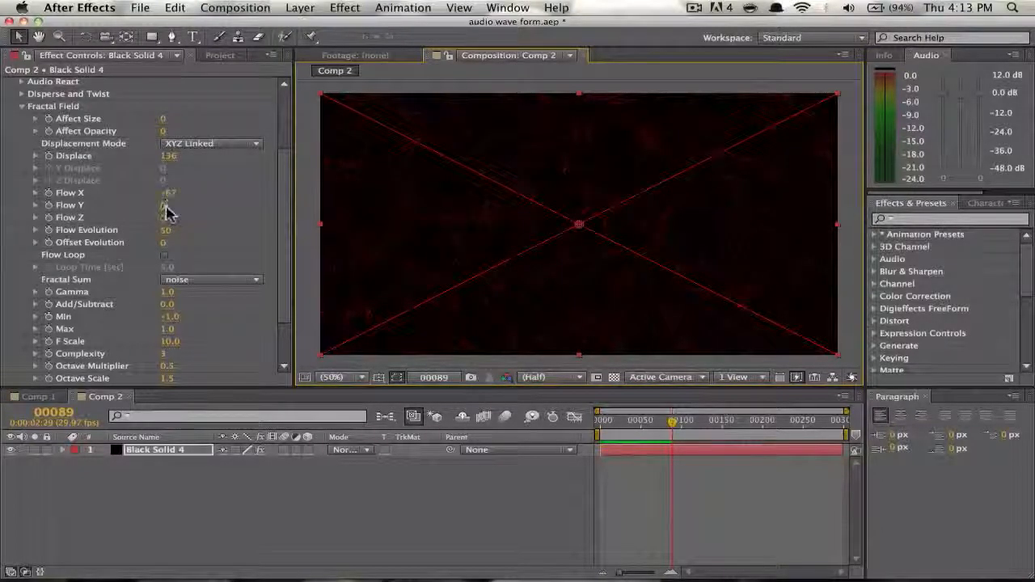
- Set the Fractal Field's Flow Y to 88 and preview the animation from the start of the composition
{"action": "left_click", "coordinate": [163, 206]}
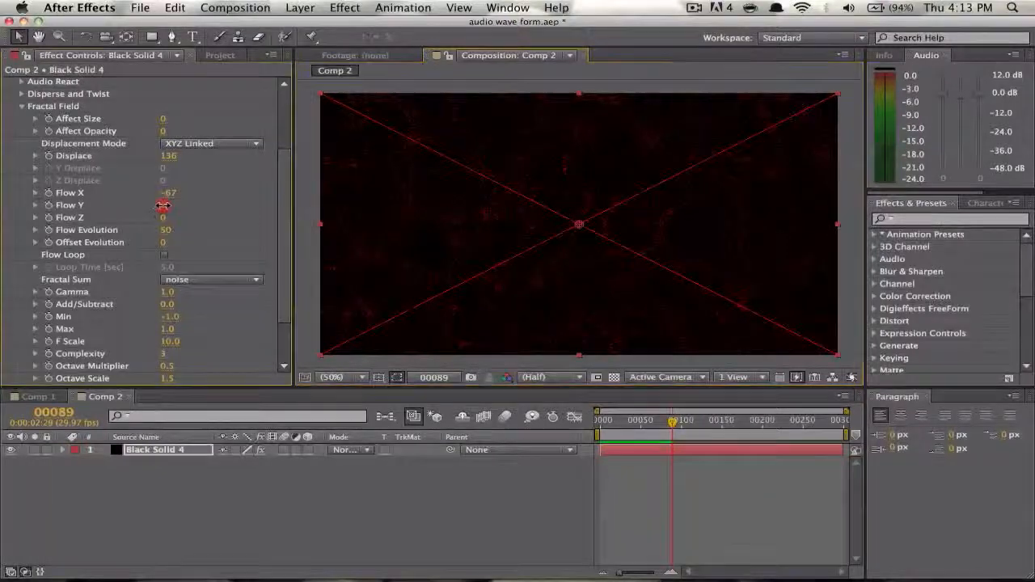
{"action": "mouse_move", "coordinate": [163, 205]}
{"action": "left_mouse_down"}
{"action": "mouse_move", "coordinate": [138, 208]}
{"action": "mouse_move", "coordinate": [164, 201]}
{"action": "left_mouse_up"}
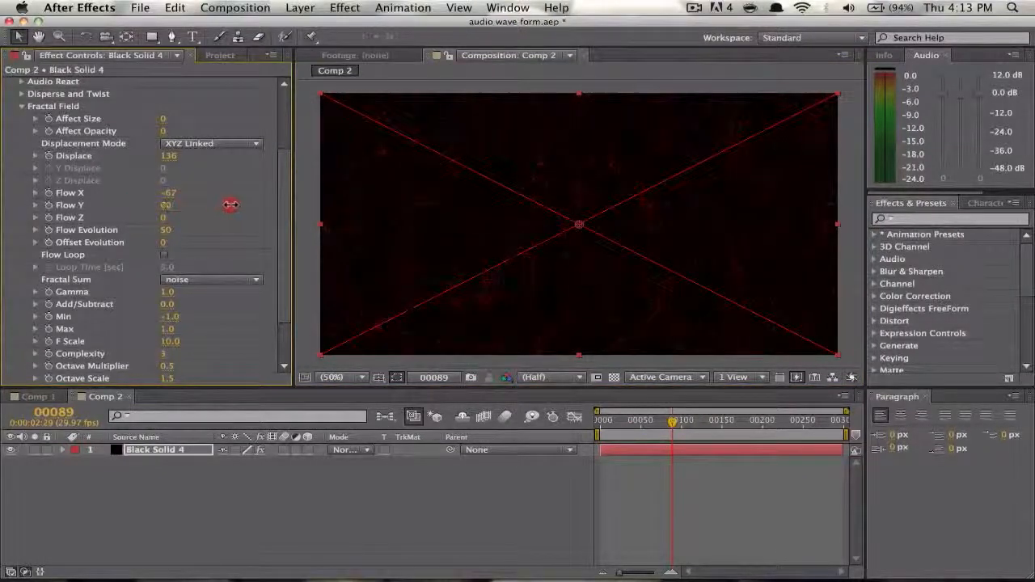
{"action": "left_click_drag", "start_coordinate": [231, 205], "coordinate": [232, 206]}
{"action": "left_click_drag", "start_coordinate": [674, 426], "coordinate": [561, 427]}
{"action": "key", "text": "KP_0"}
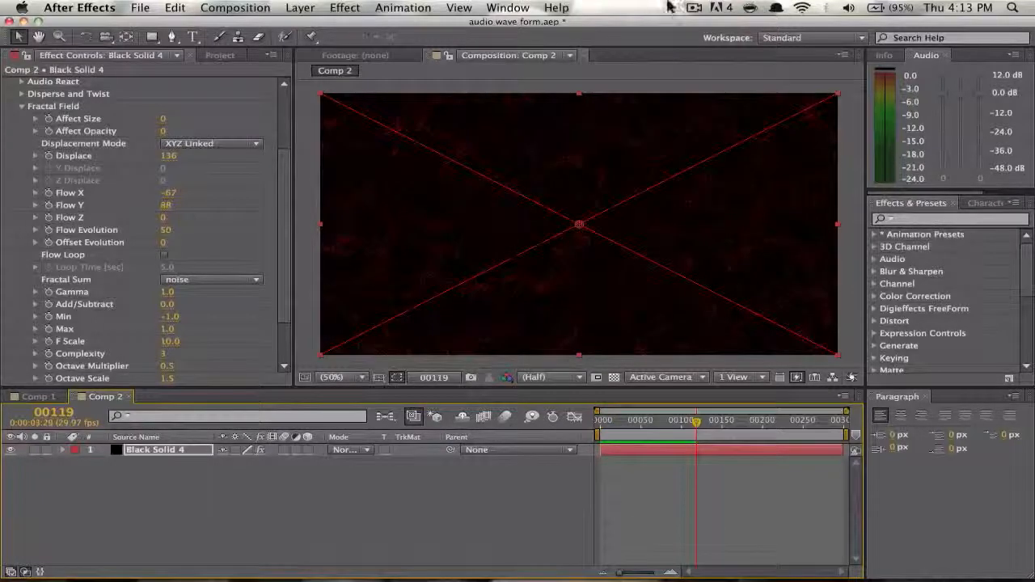
{"action": "left_click", "coordinate": [694, 7]}
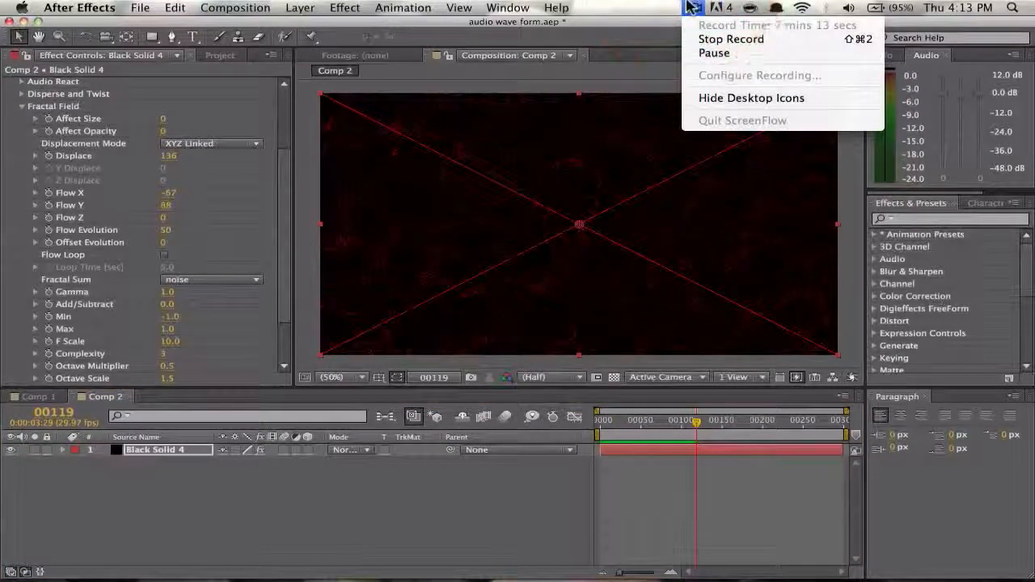
{"action": "left_click", "coordinate": [694, 8]}
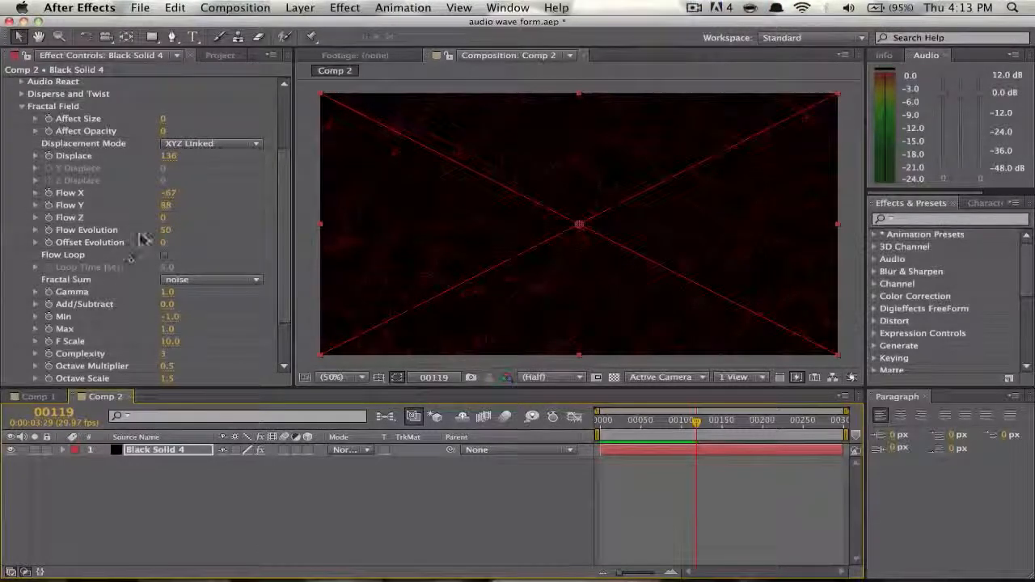
- Try Flow Evolution values of 7 and 197 in the Fractal Field, previewing the animation with each
{"action": "left_click_drag", "start_coordinate": [164, 231], "coordinate": [142, 237]}
{"action": "left_click", "coordinate": [603, 424]}
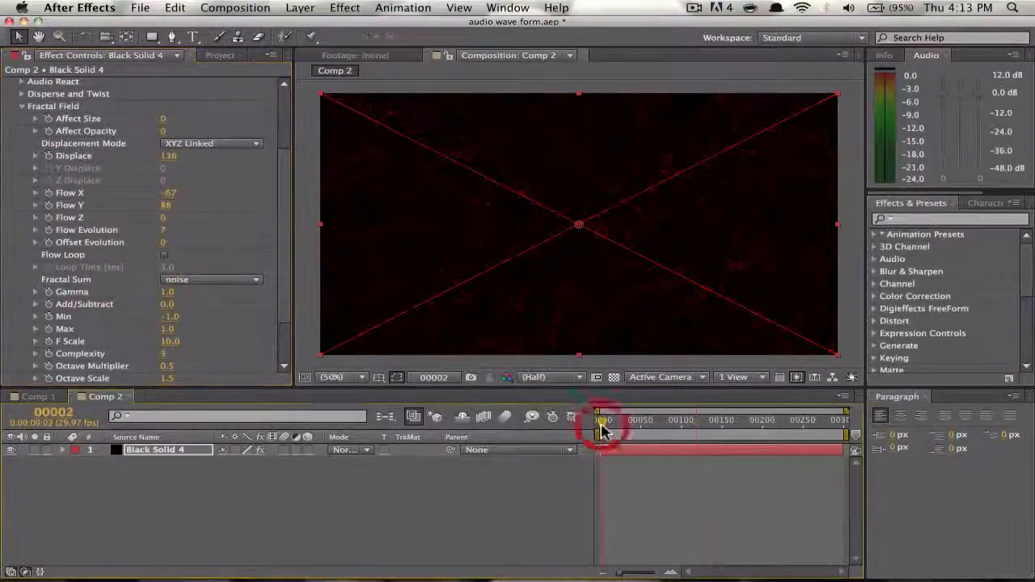
{"action": "key", "text": "space"}
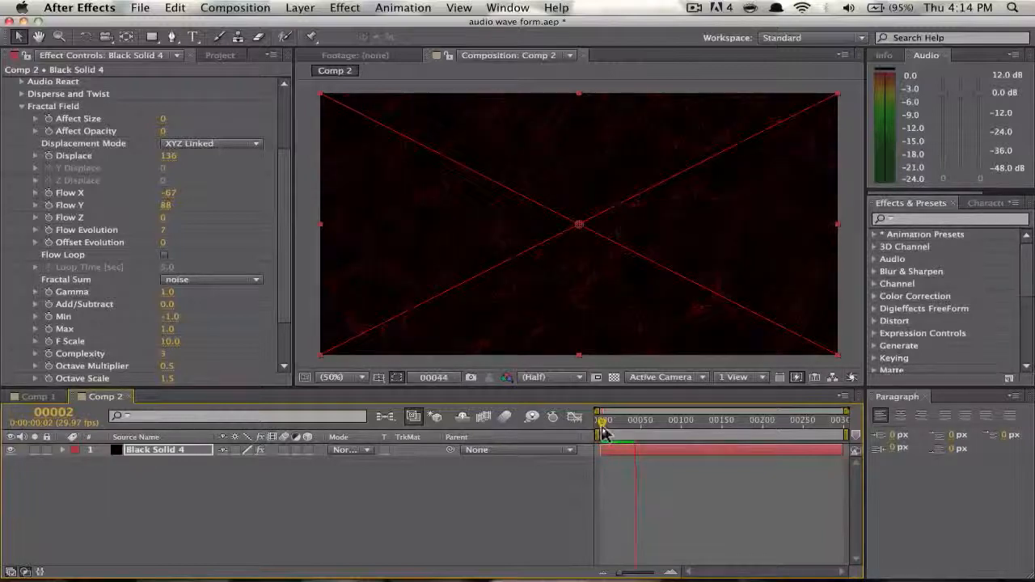
{"action": "left_click_drag", "start_coordinate": [164, 229], "coordinate": [328, 238]}
{"action": "key", "text": "space"}
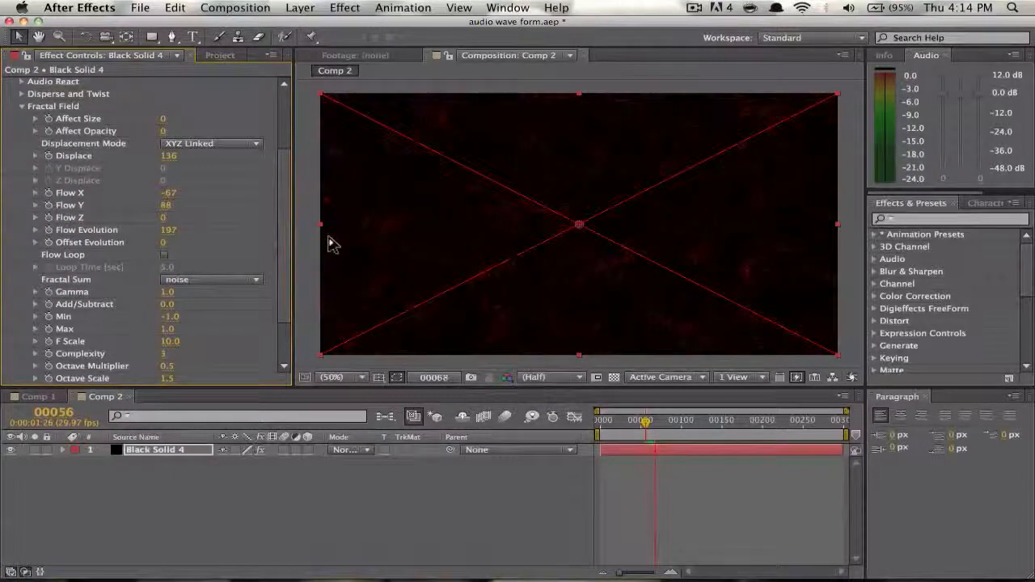
- Try a Flow Evolution of 747, preview it from near the start, and undo the Flow Evolution changes
{"action": "left_click", "coordinate": [168, 233]}
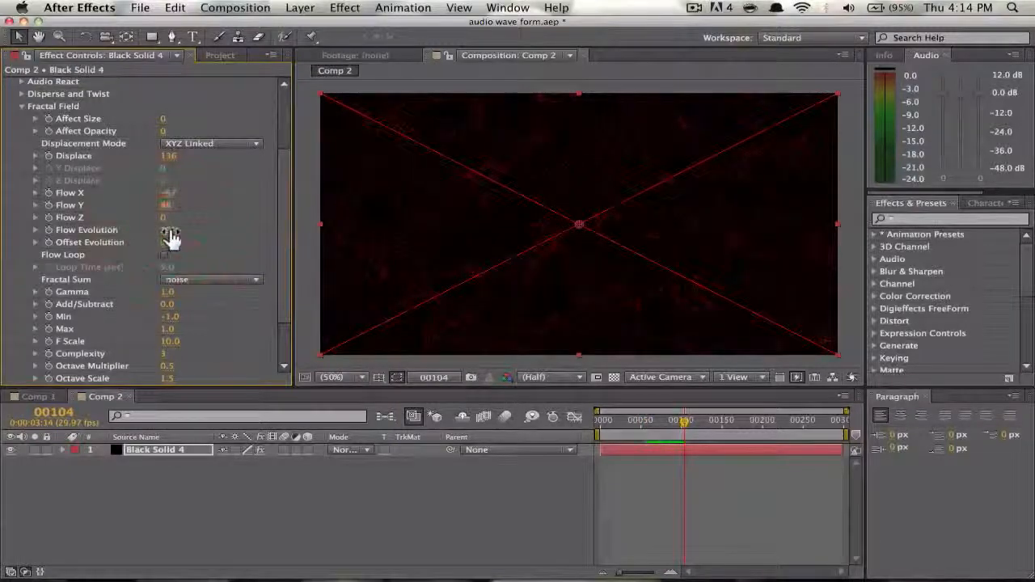
{"action": "left_click_drag", "start_coordinate": [171, 233], "coordinate": [217, 229]}
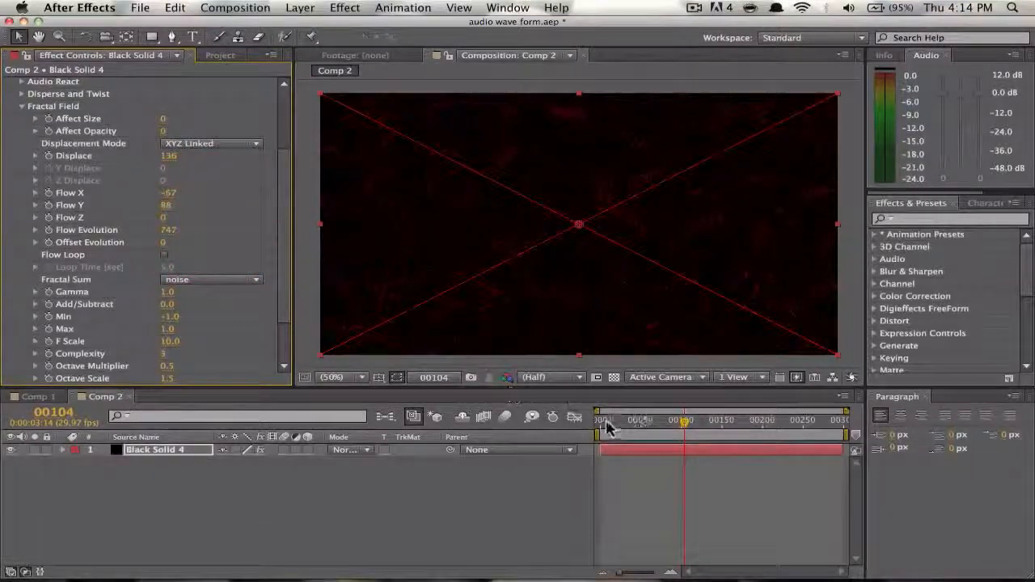
{"action": "left_click", "coordinate": [605, 426]}
{"action": "key", "text": "space"}
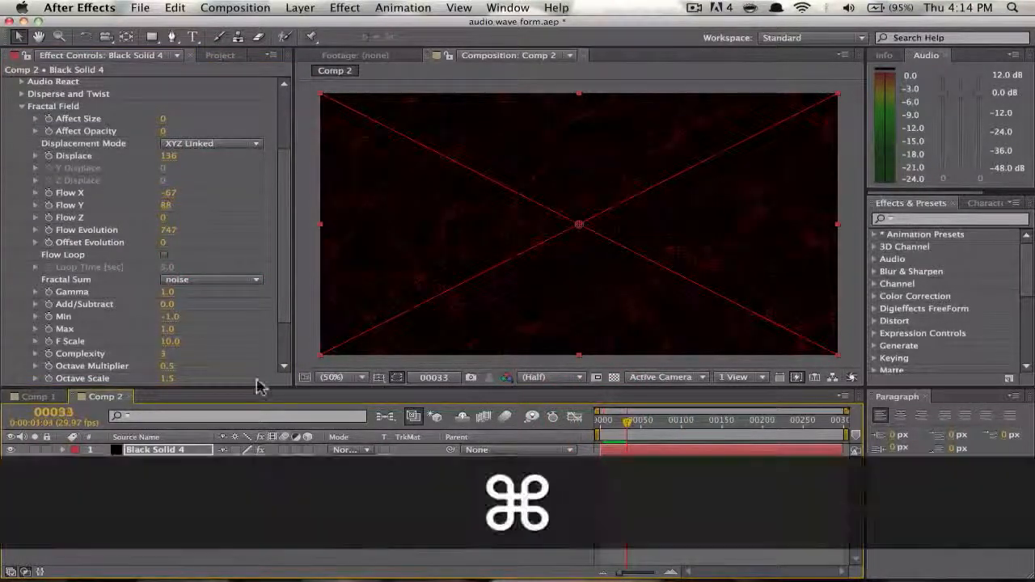
{"action": "key", "text": "super+z"}
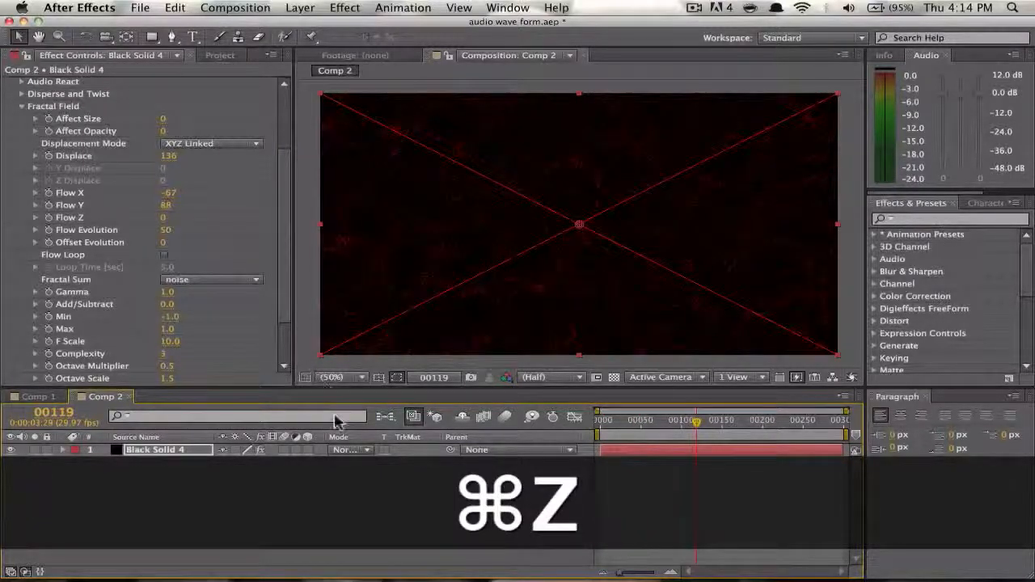
- Set the Fractal Field's Flow Evolution to 63 and preview the animation
{"action": "left_click", "coordinate": [174, 231]}
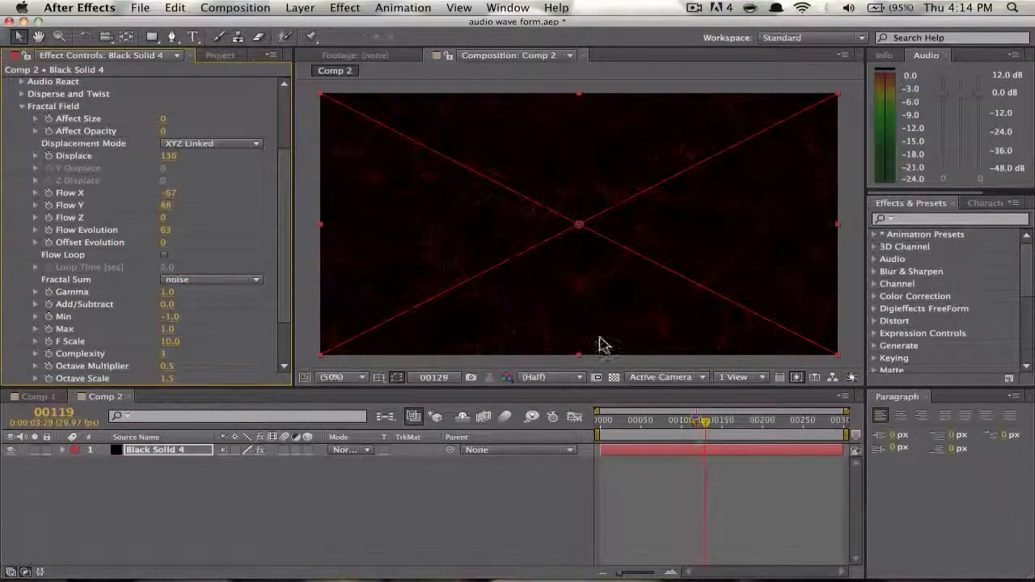
{"action": "key", "text": "space"}
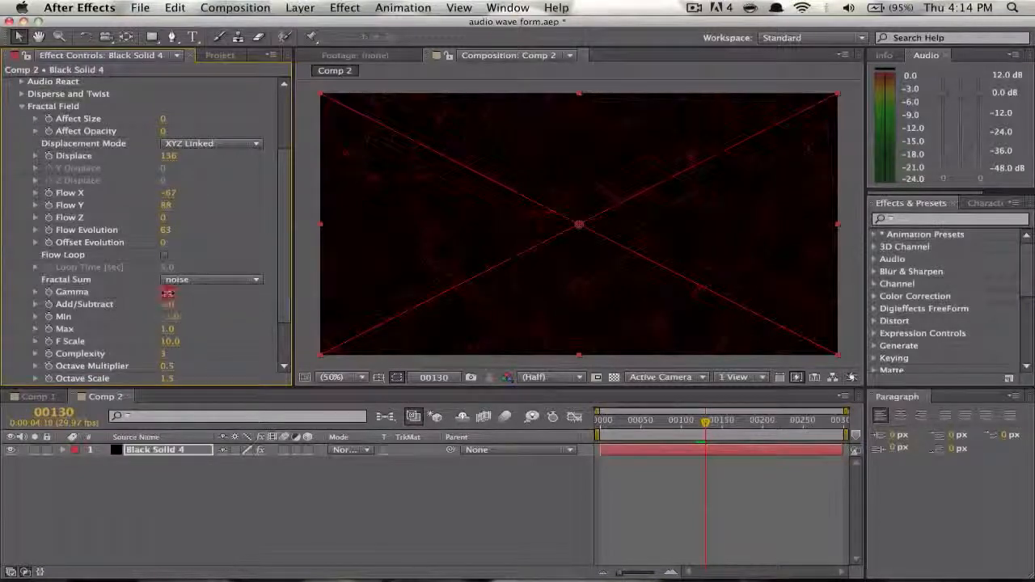
- Try Gamma values of 0.1, 4.7 and 2.9 in the Fractal Field, previewing the animation
{"action": "left_click_drag", "start_coordinate": [169, 293], "coordinate": [202, 291]}
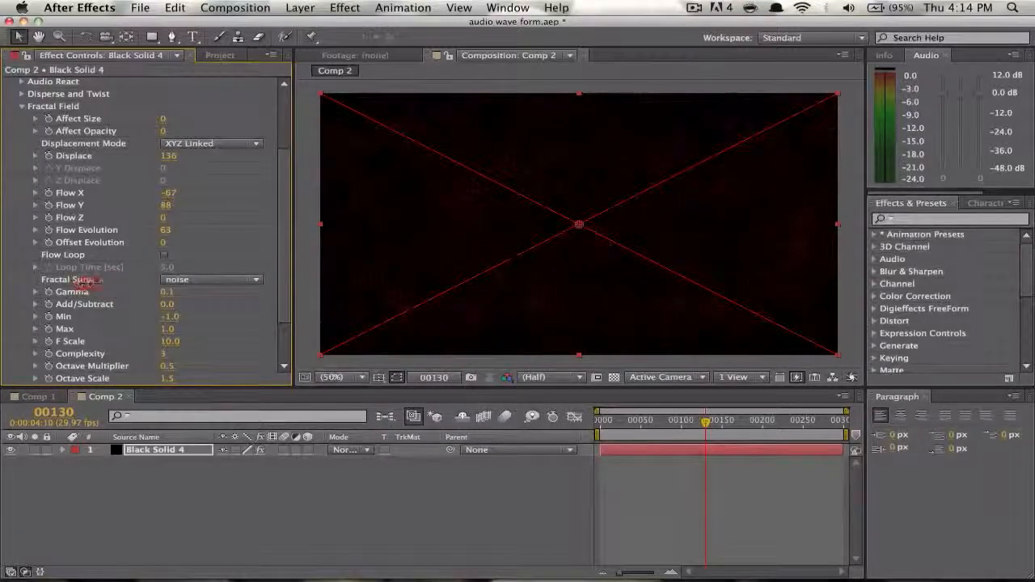
{"action": "left_click_drag", "start_coordinate": [163, 291], "coordinate": [97, 317]}
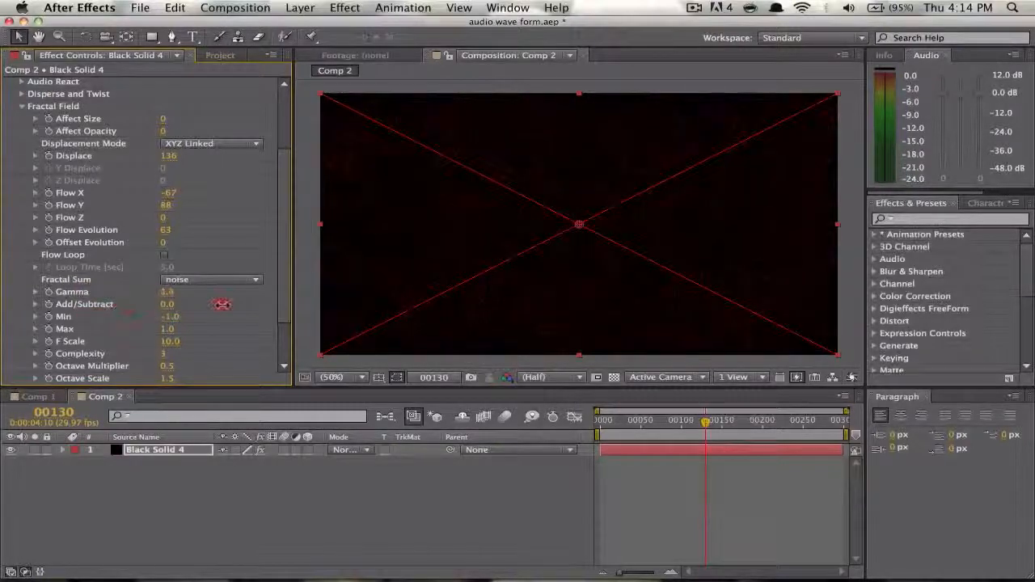
{"action": "left_click_drag", "start_coordinate": [348, 300], "coordinate": [453, 307]}
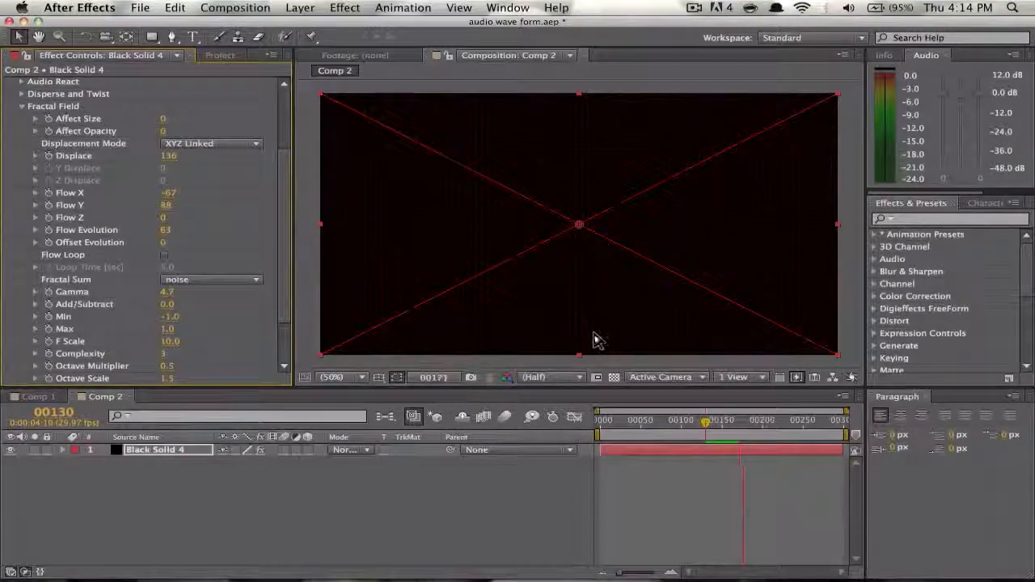
{"action": "left_click_drag", "start_coordinate": [184, 302], "coordinate": [40, 307]}
{"action": "key", "text": "space"}
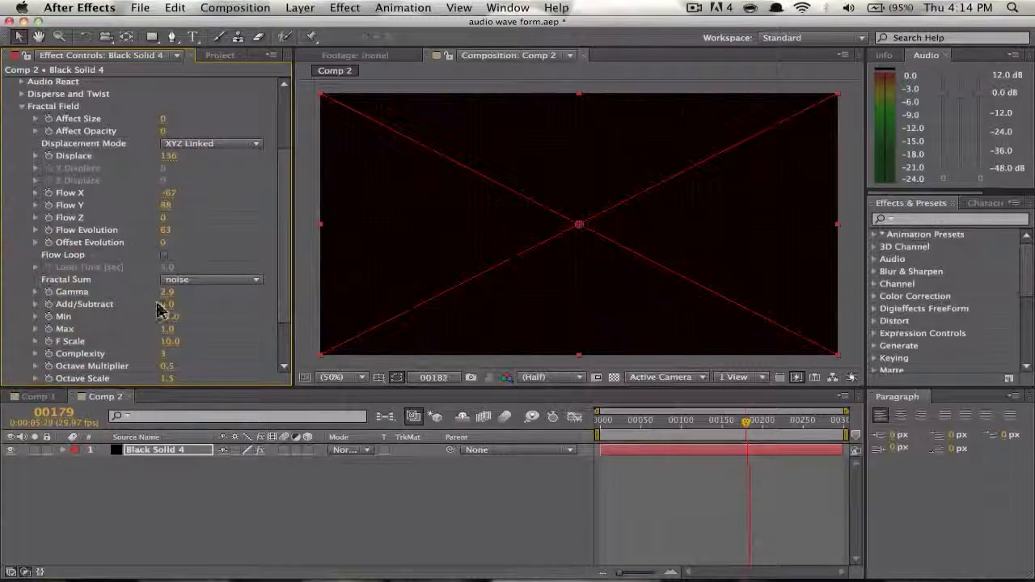
- Try a Fractal Field Gamma of 0.6, preview it from near the start, and undo the trial changes
{"action": "key", "text": "space"}
{"action": "left_click", "coordinate": [155, 292]}
{"action": "left_click_drag", "start_coordinate": [158, 298], "coordinate": [4, 309]}
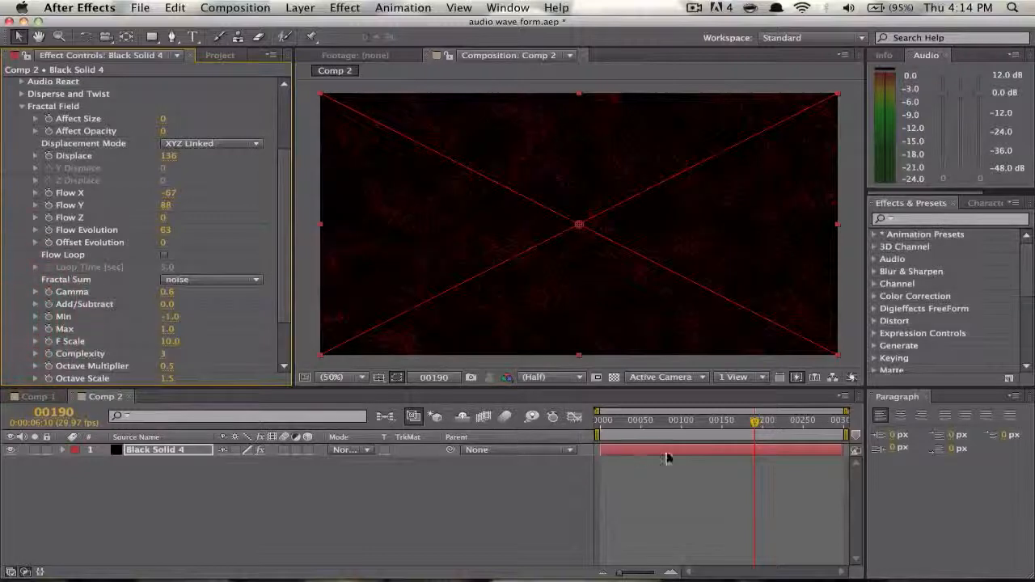
{"action": "left_click", "coordinate": [597, 423]}
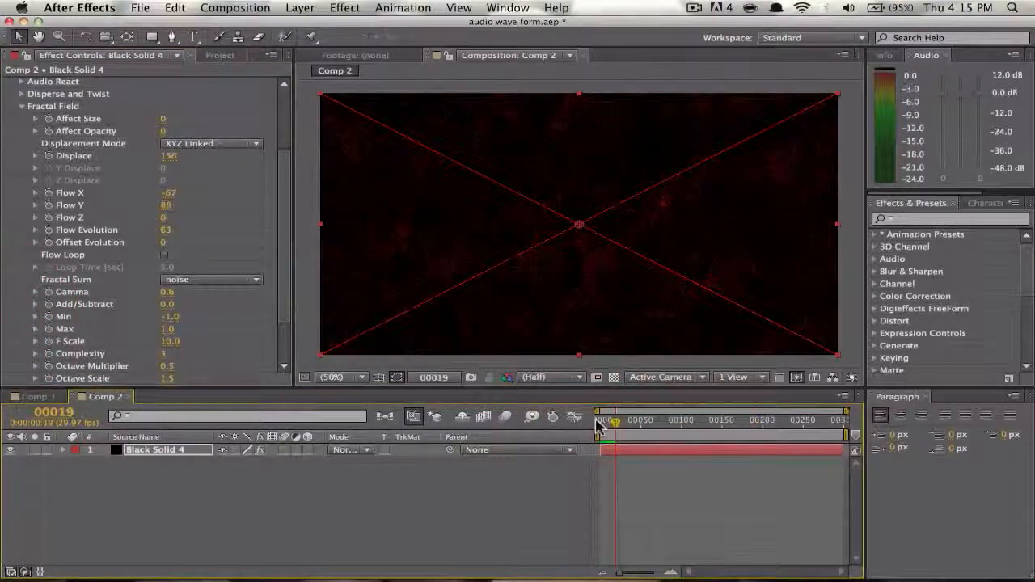
{"action": "key", "text": "super+z"}
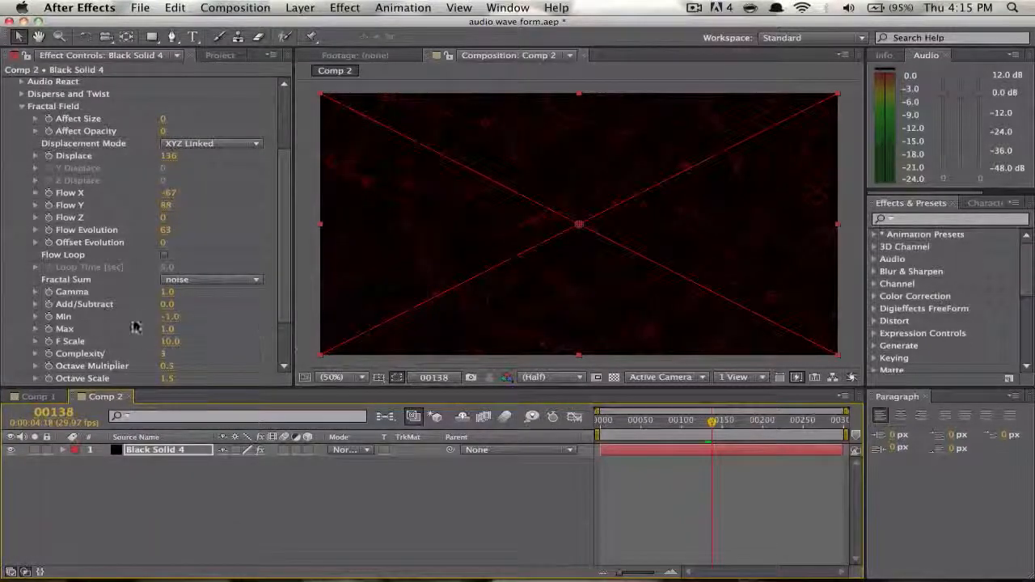
{"action": "mouse_move", "coordinate": [169, 314]}
{"action": "left_mouse_down"}
{"action": "mouse_move", "coordinate": [173, 296]}
{"action": "mouse_move", "coordinate": [176, 304]}
{"action": "left_mouse_up"}
{"action": "key", "text": "super+z"}
- Collapse the Fractal Field settings and add the Klaypex MP3 to Comp 2 beneath the black solid
{"action": "scroll", "coordinate": [214, 325], "scroll_direction": "down", "scroll_amount": 2}
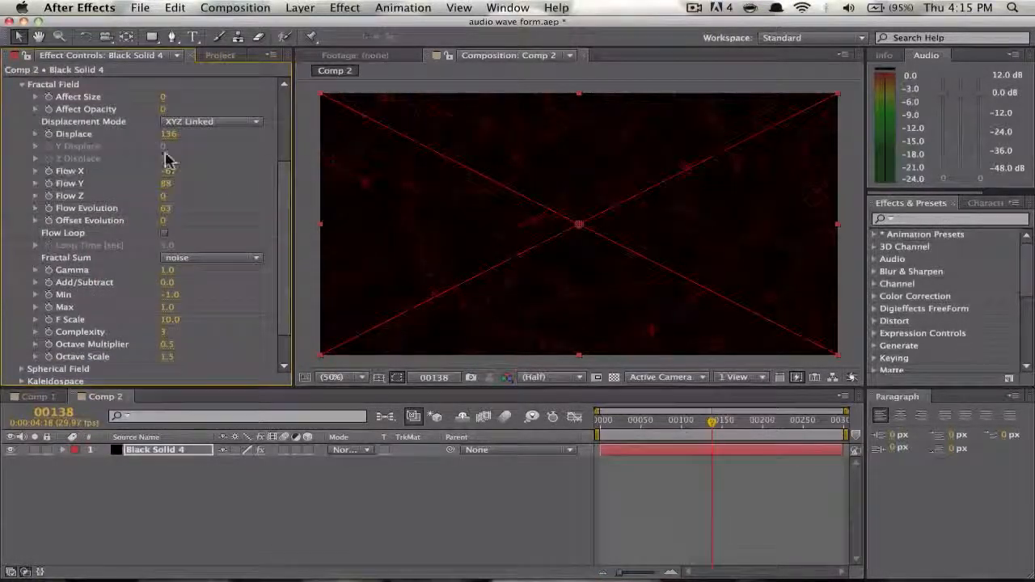
{"action": "left_click", "coordinate": [23, 85]}
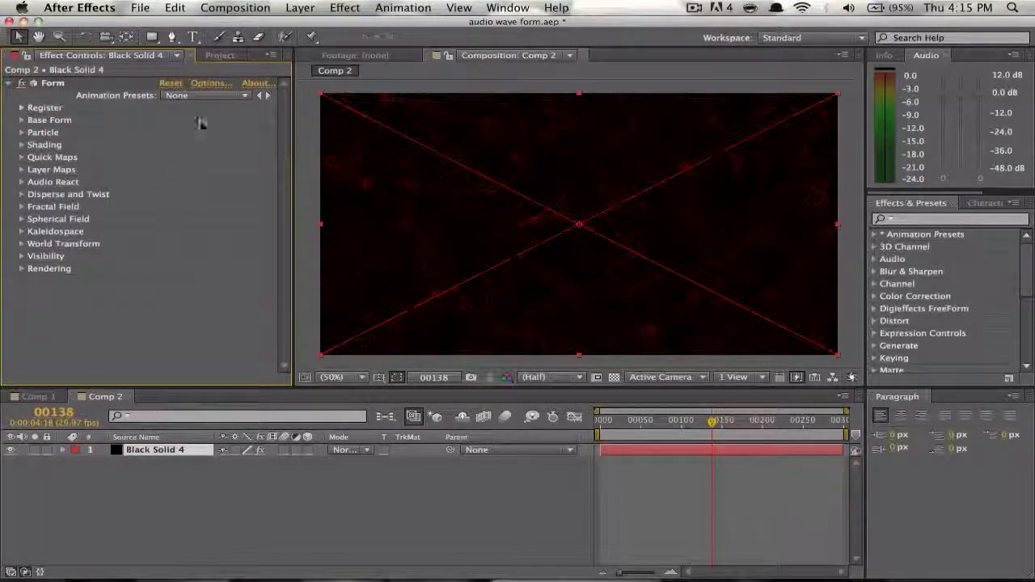
{"action": "left_click", "coordinate": [220, 55]}
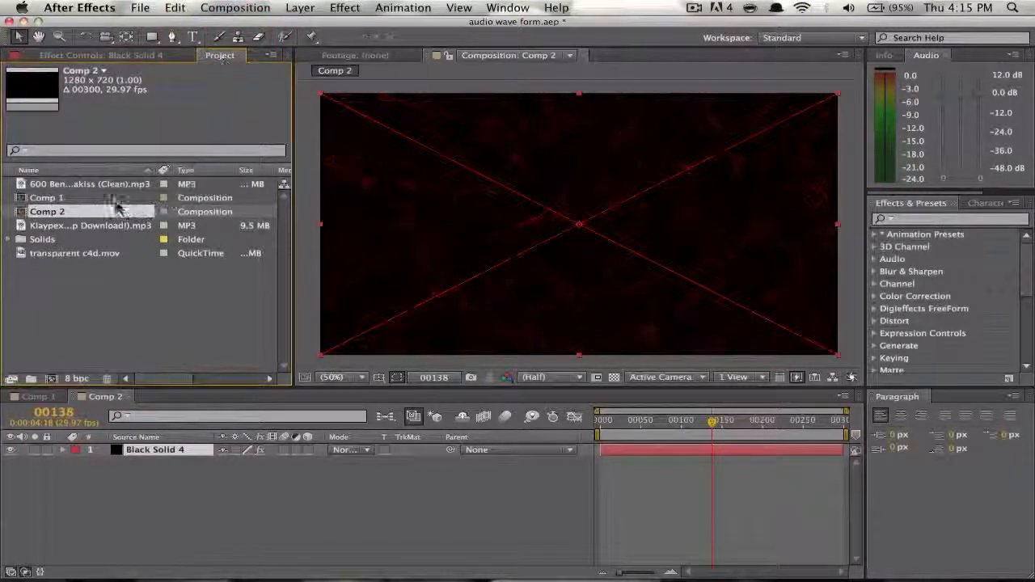
{"action": "left_click_drag", "start_coordinate": [93, 233], "coordinate": [128, 487]}
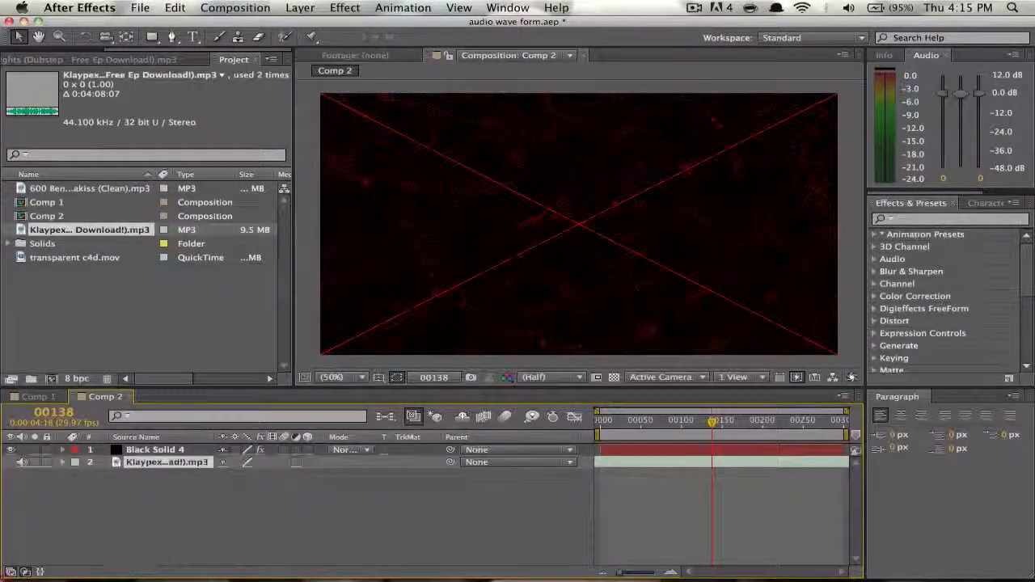
- Hide the black solid layer and RAM-preview the music from near the start of the composition
{"action": "left_click", "coordinate": [21, 461]}
{"action": "left_click", "coordinate": [11, 450]}
{"action": "left_click", "coordinate": [601, 421]}
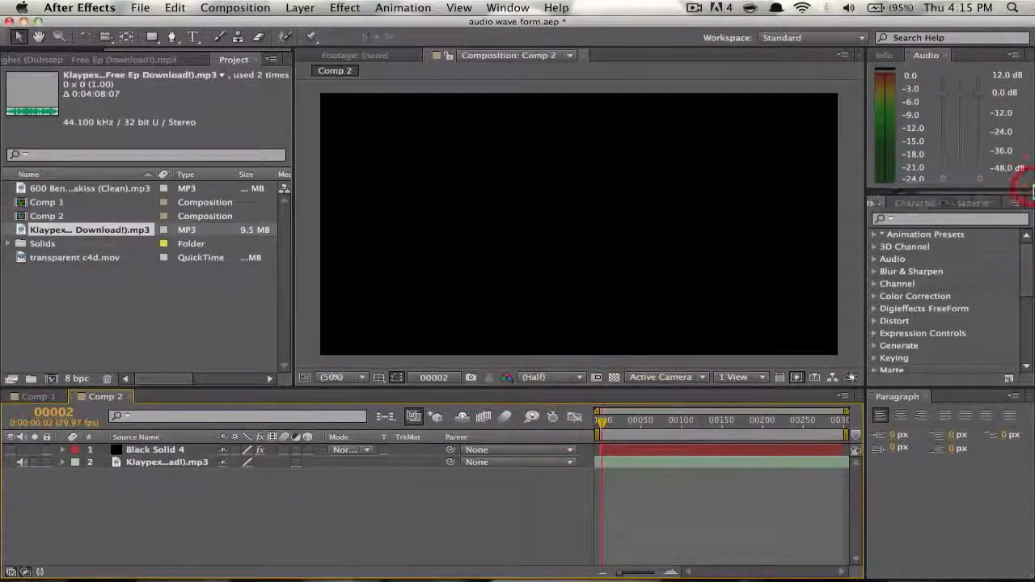
{"action": "left_click", "coordinate": [989, 202]}
{"action": "left_click", "coordinate": [1023, 220]}
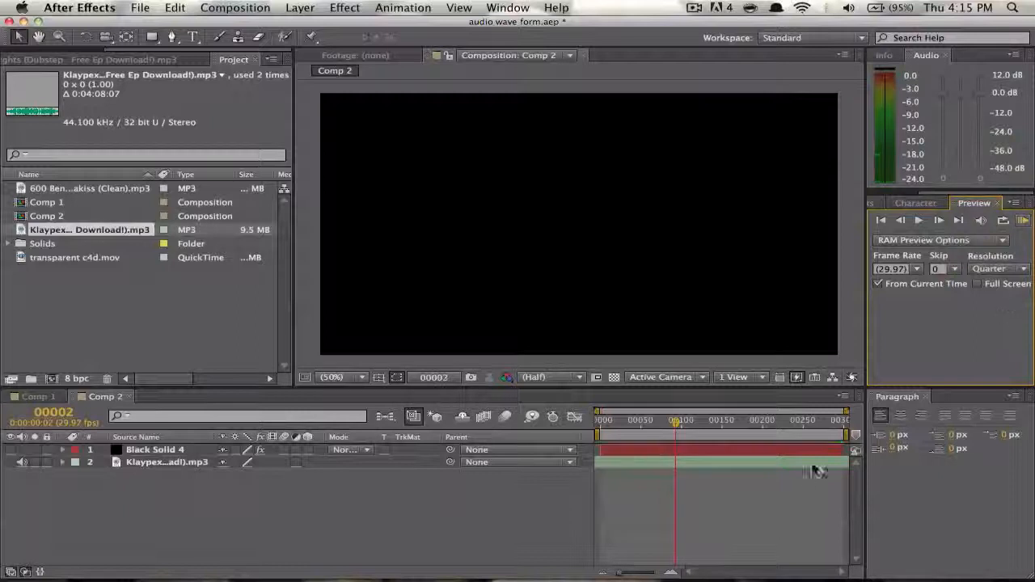
{"action": "left_click", "coordinate": [757, 474]}
{"action": "left_click", "coordinate": [416, 485]}
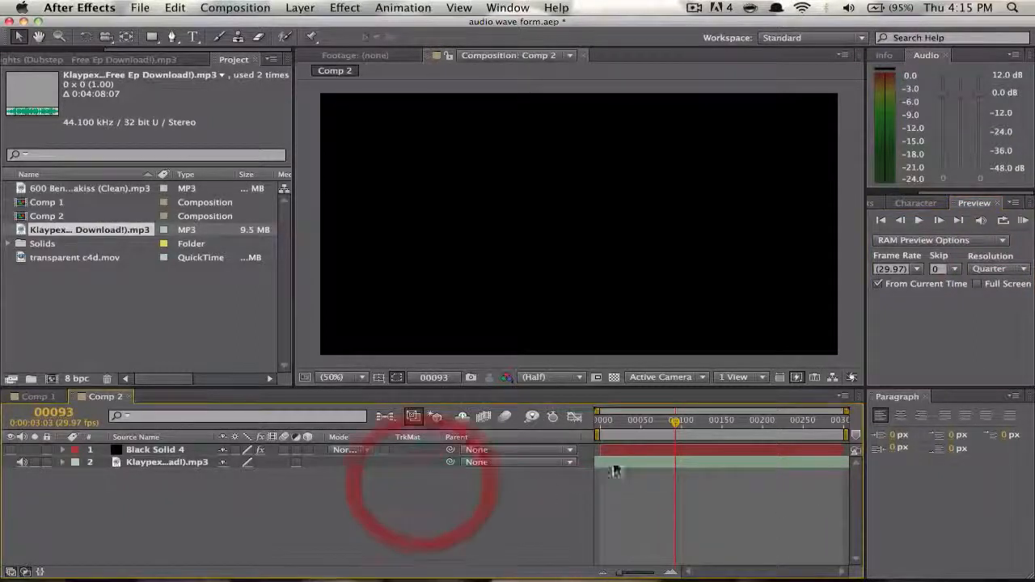
- Select the music layer and RAM-preview it from frame 93
{"action": "left_click", "coordinate": [705, 470]}
{"action": "key", "text": "shift"}
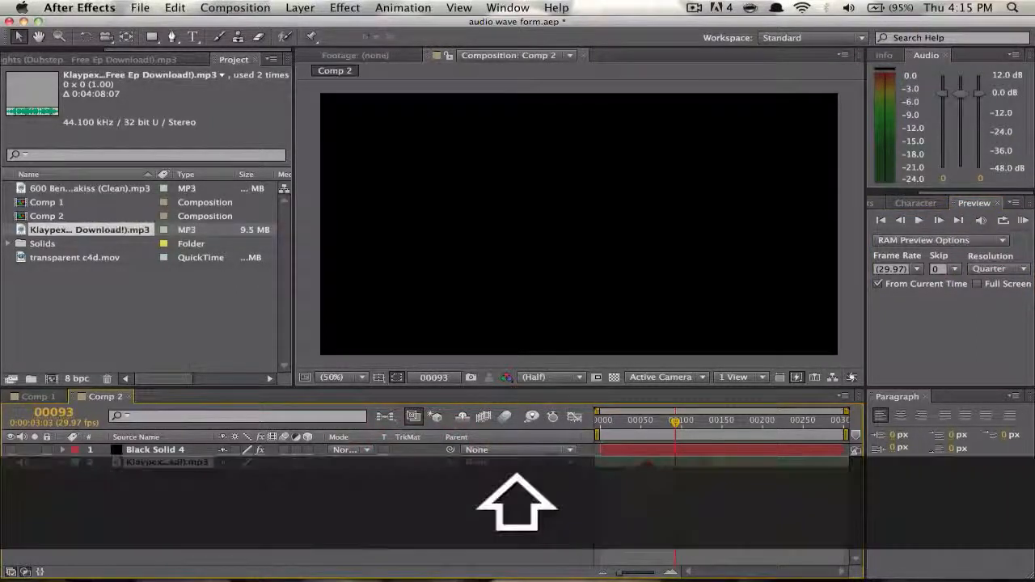
{"action": "left_click", "coordinate": [1024, 221]}
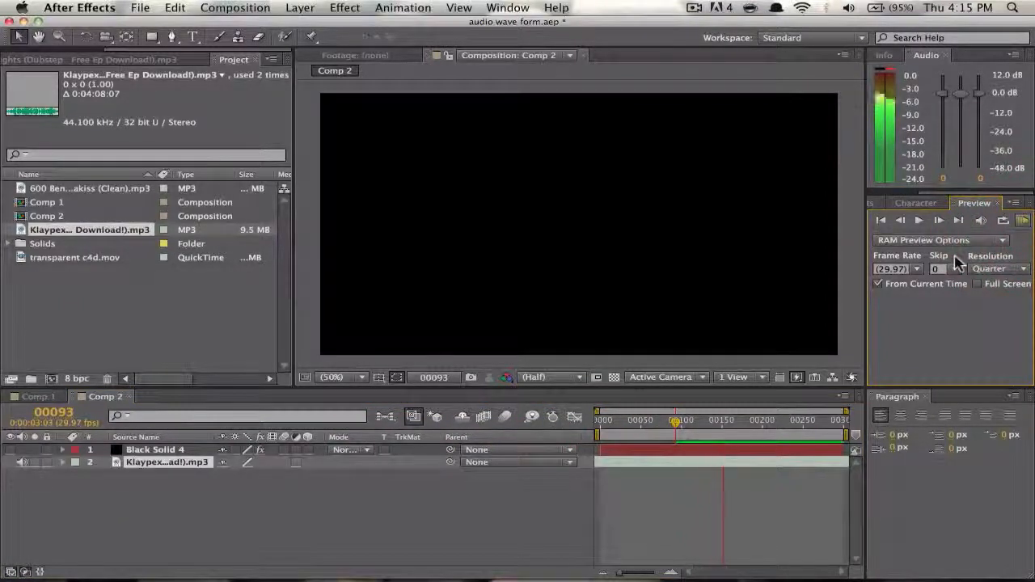
{"action": "key", "text": "space"}
{"action": "left_click", "coordinate": [541, 492]}
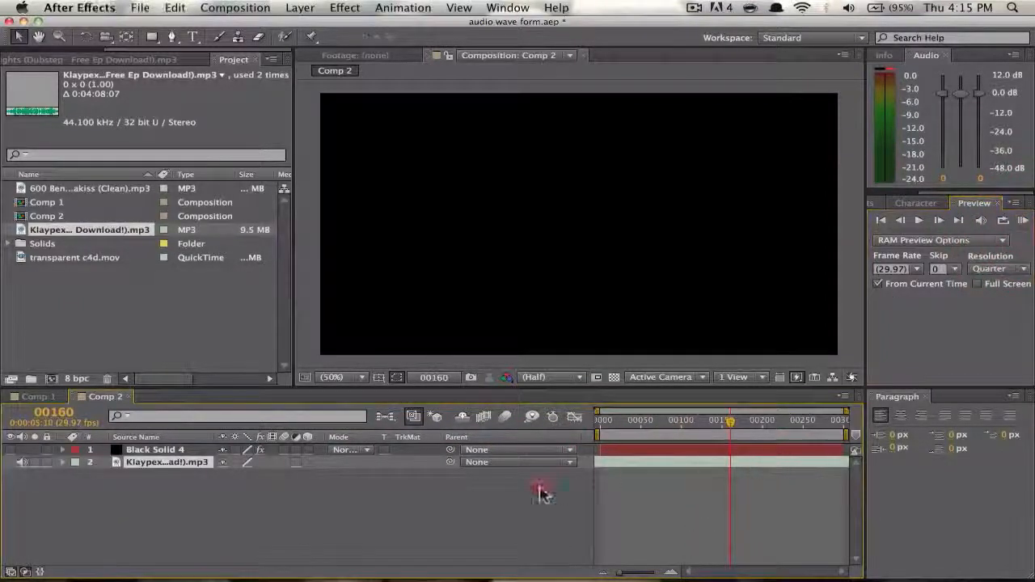
{"action": "left_click", "coordinate": [479, 497]}
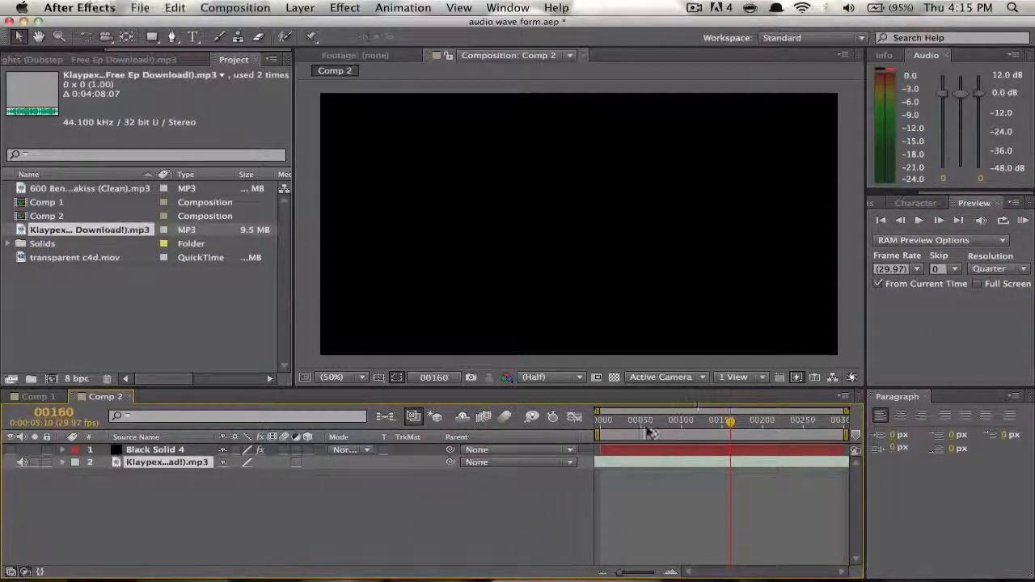
- RAM-preview the music from frame 17 and from the composition's start, and show the black solid again
{"action": "left_click", "coordinate": [615, 428]}
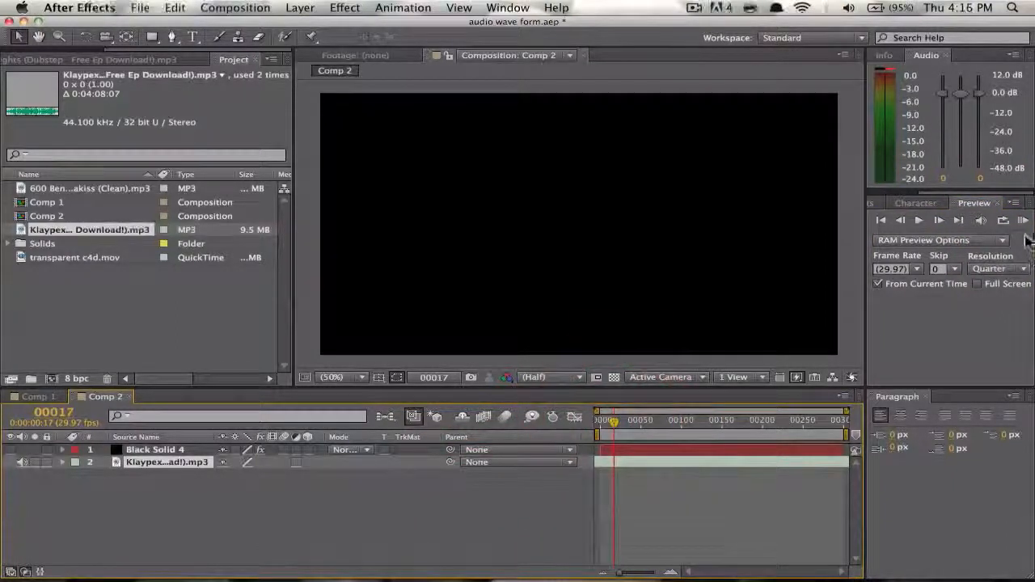
{"action": "left_click", "coordinate": [1023, 220]}
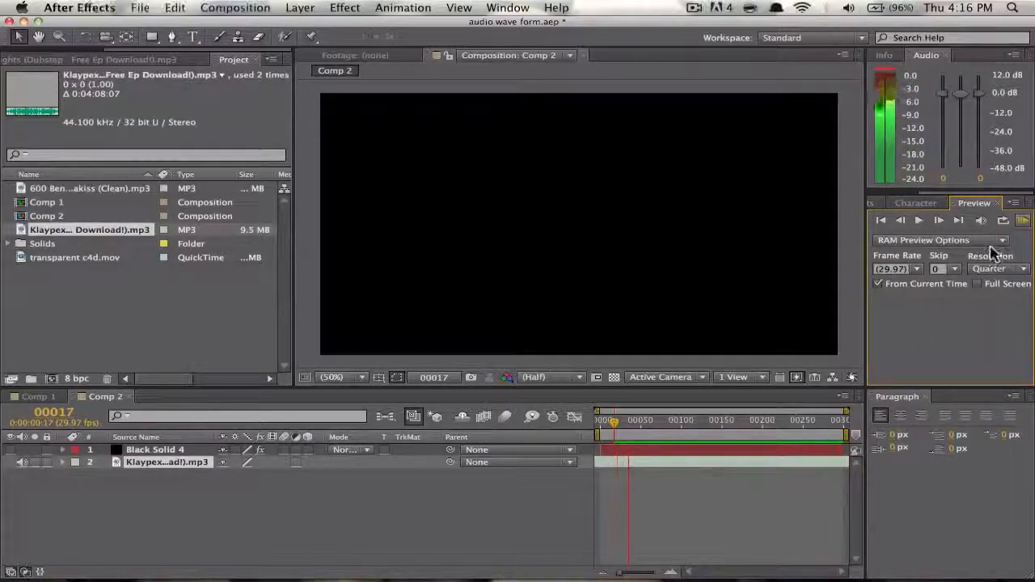
{"action": "left_click", "coordinate": [681, 470]}
{"action": "left_click_drag", "start_coordinate": [639, 464], "coordinate": [605, 464]}
{"action": "left_click", "coordinate": [602, 423]}
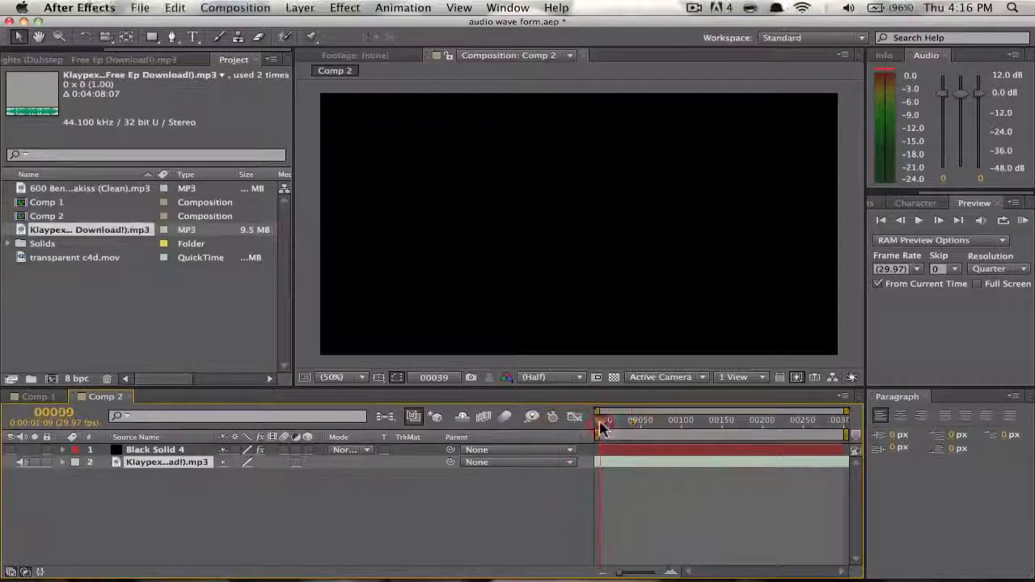
{"action": "left_click", "coordinate": [1024, 220]}
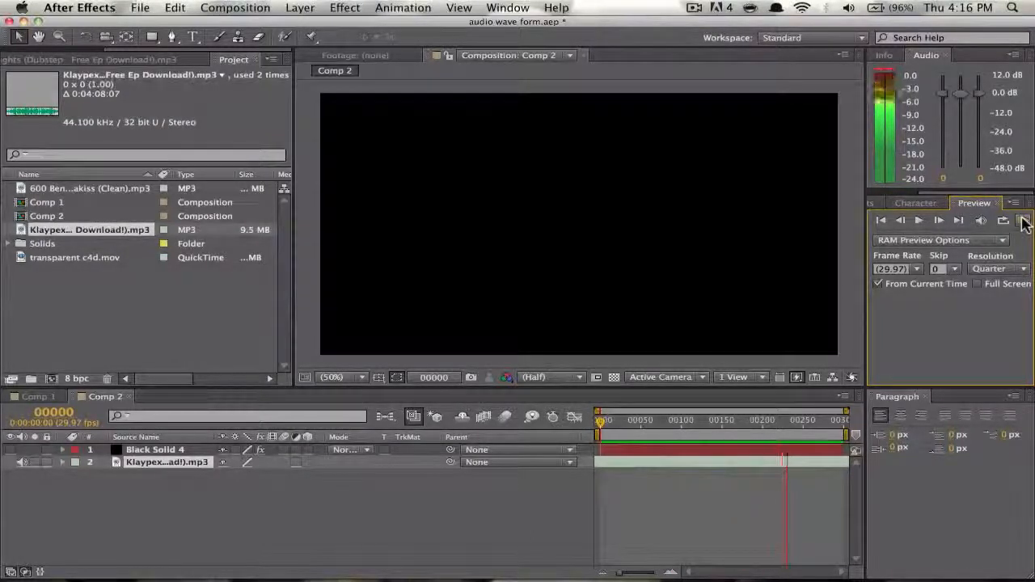
{"action": "left_click", "coordinate": [702, 327]}
{"action": "left_click", "coordinate": [605, 420]}
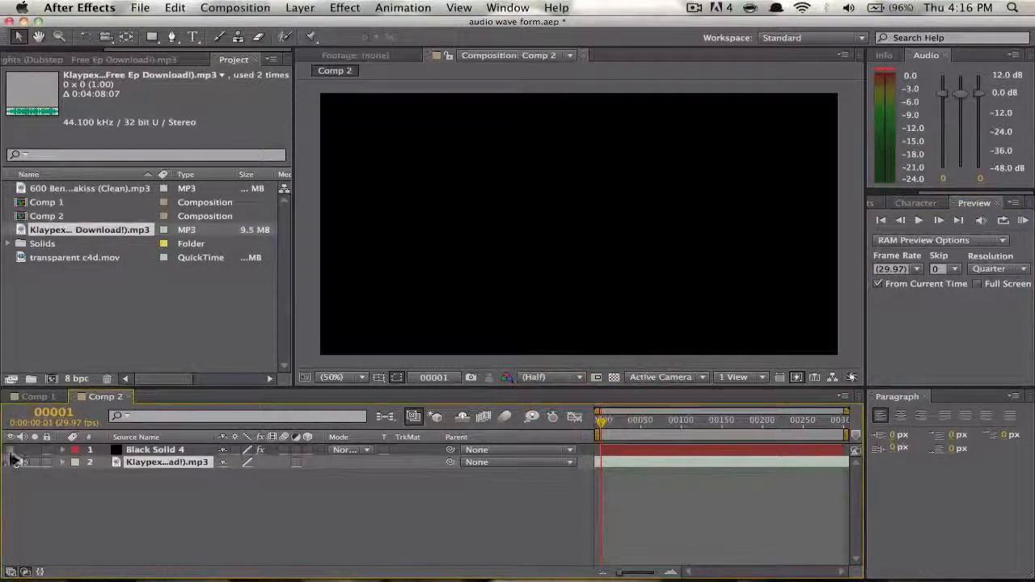
{"action": "left_click", "coordinate": [12, 451]}
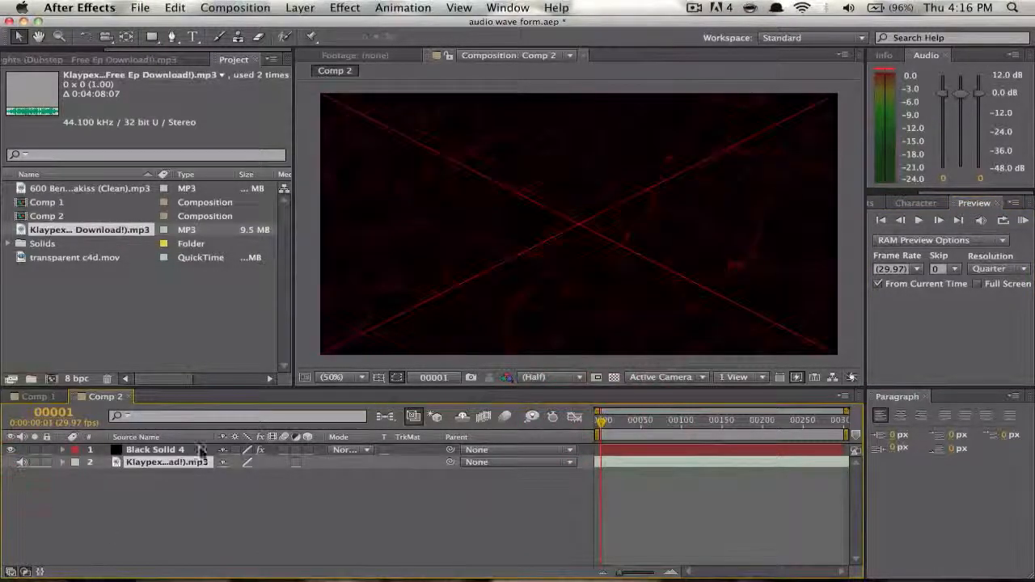
- Set the Audio React audio layer of the black solid's Form effect to the Klaypex - Lights MP3 and preview from the start
{"action": "left_click", "coordinate": [196, 450]}
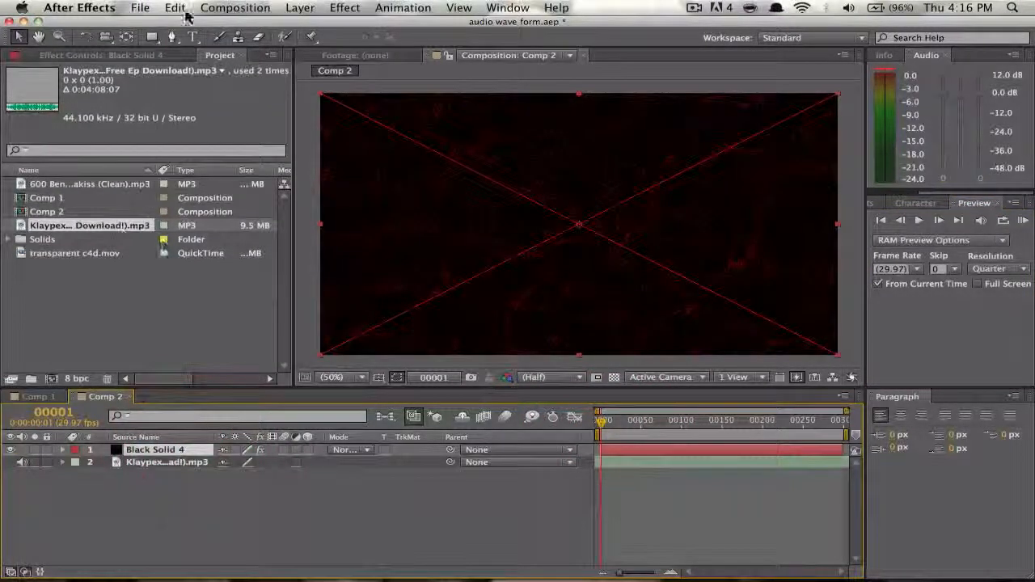
{"action": "key", "text": "F2"}
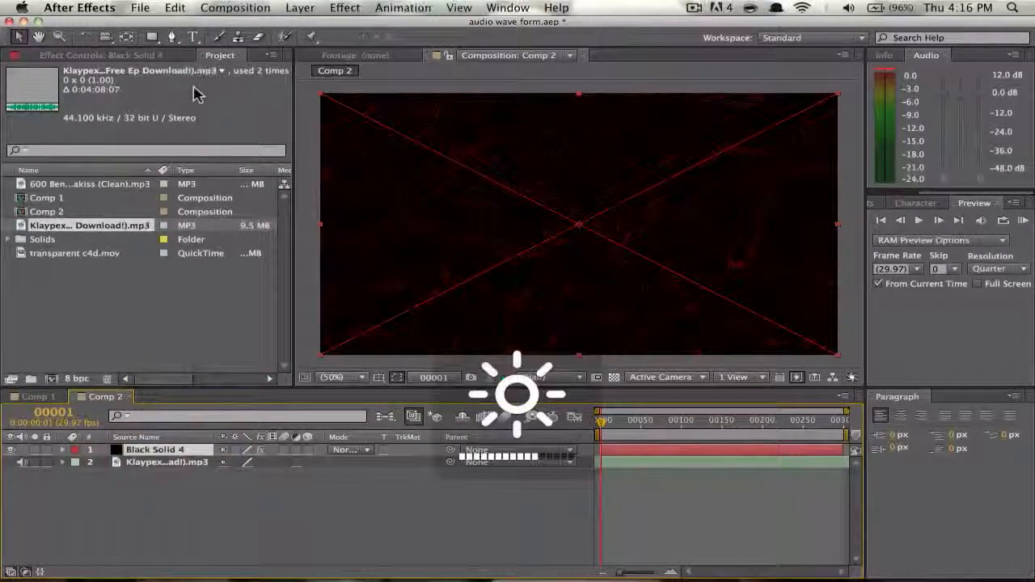
{"action": "left_click", "coordinate": [138, 55]}
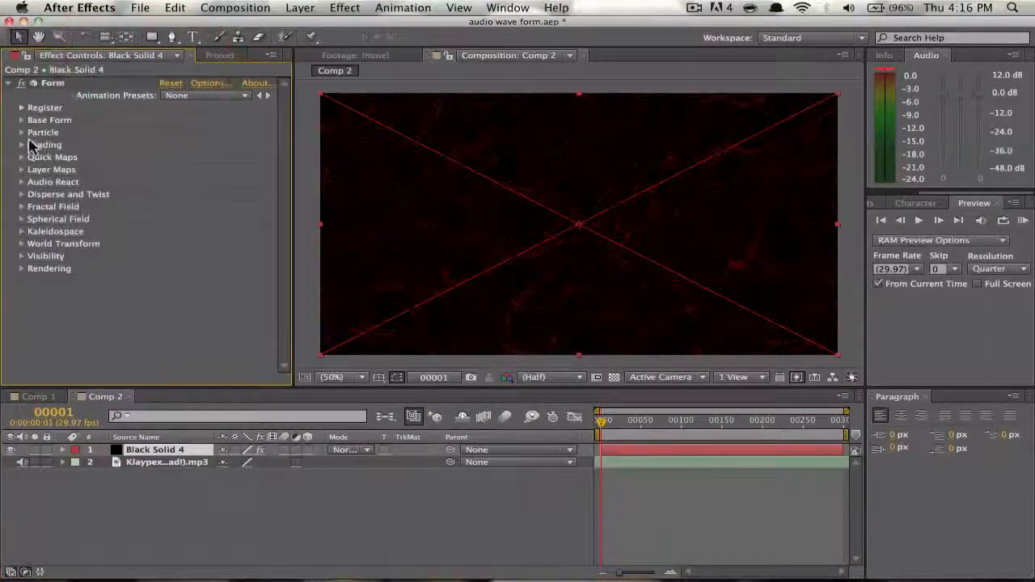
{"action": "left_click", "coordinate": [21, 182]}
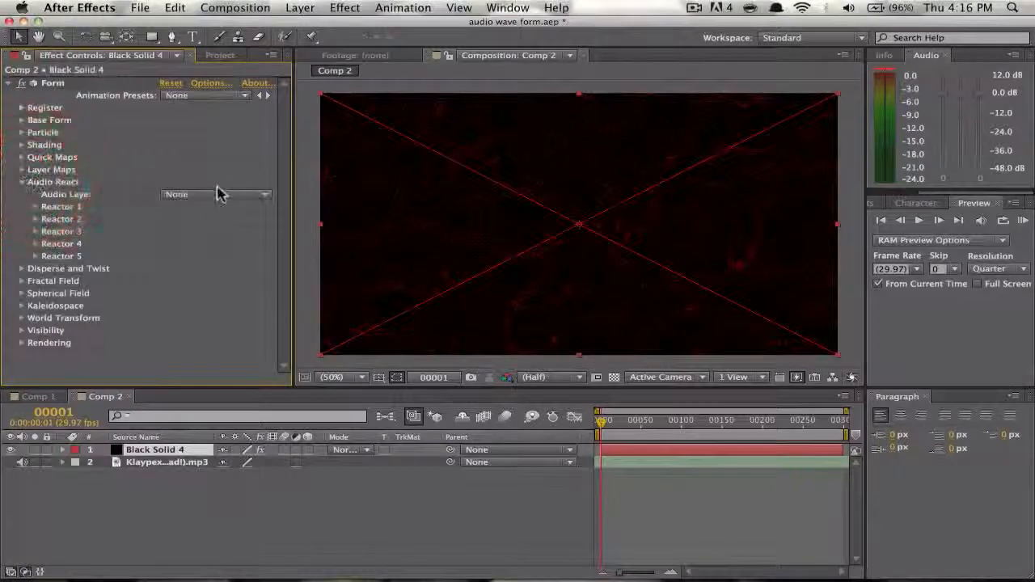
{"action": "left_click", "coordinate": [217, 195]}
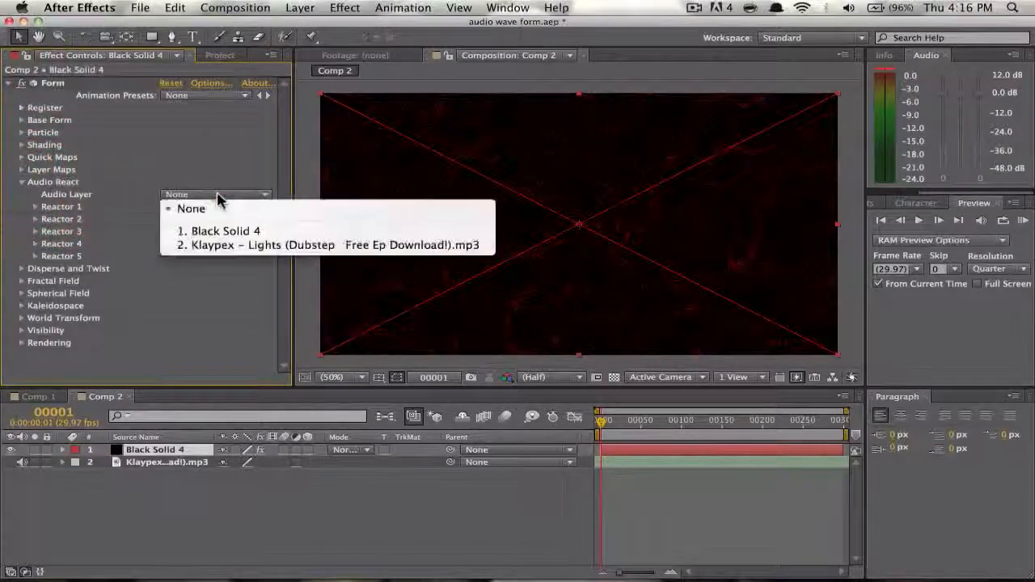
{"action": "left_click", "coordinate": [229, 245]}
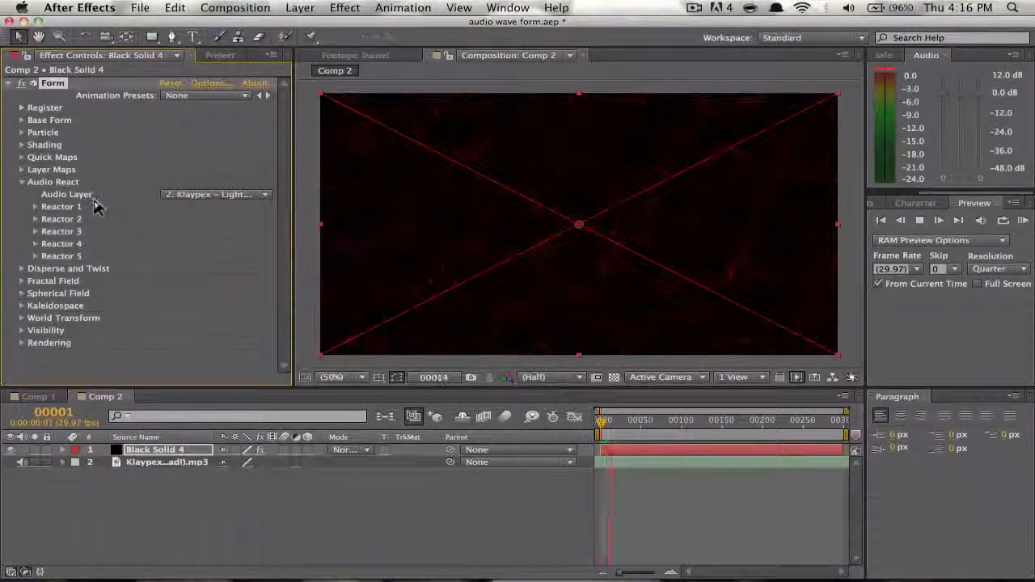
{"action": "key", "text": "space"}
{"action": "left_click_drag", "start_coordinate": [621, 423], "coordinate": [584, 424]}
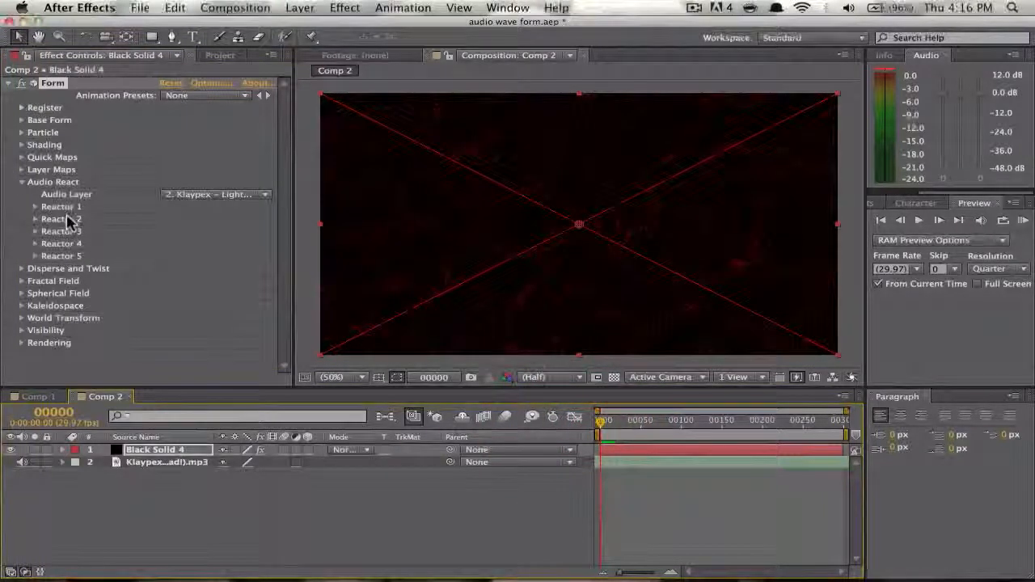
- Map Form's audio Reactor 1 to Sphere 1 Size and preview the animation
{"action": "left_click", "coordinate": [35, 207]}
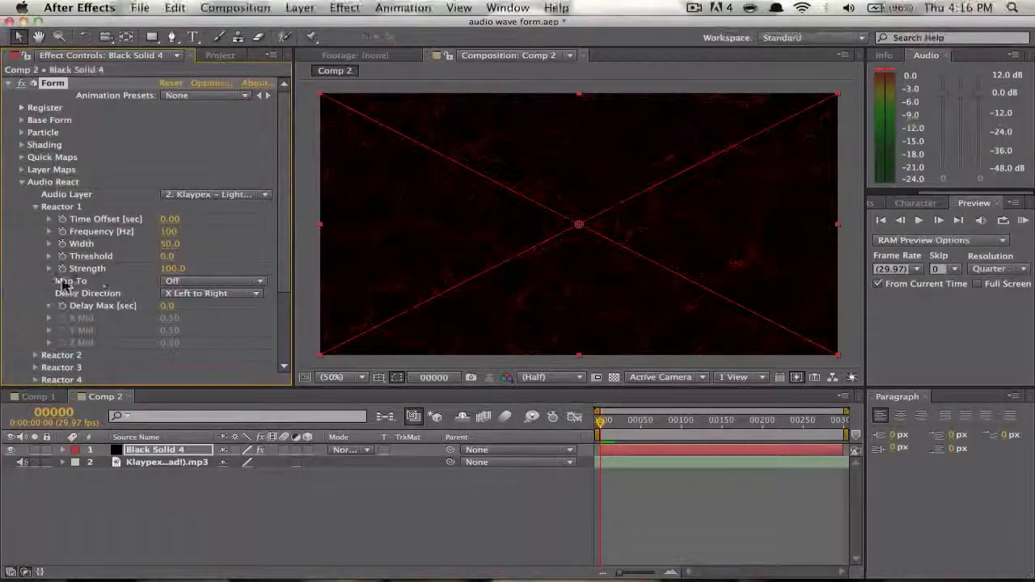
{"action": "left_click", "coordinate": [199, 281]}
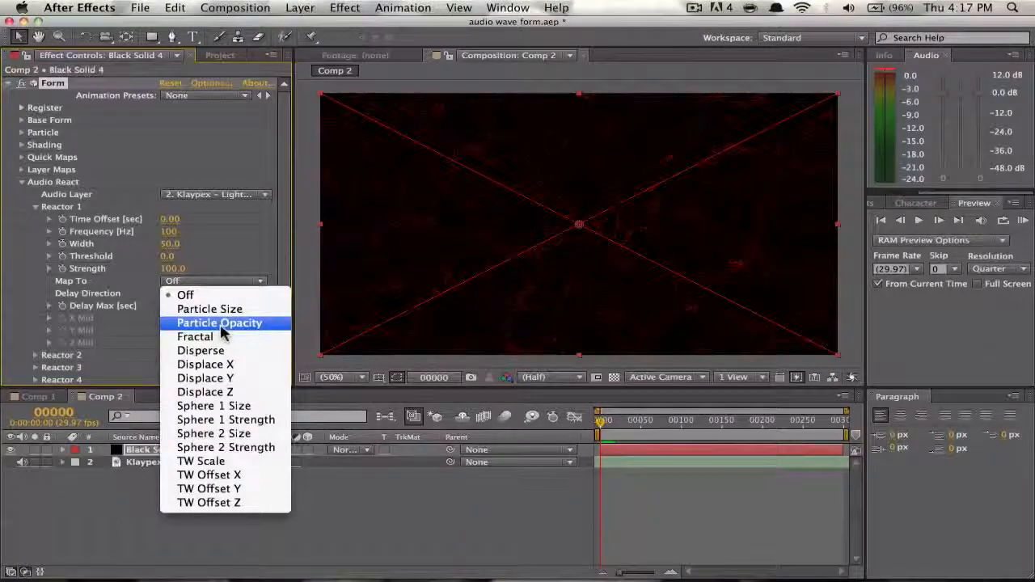
{"action": "left_click", "coordinate": [247, 411]}
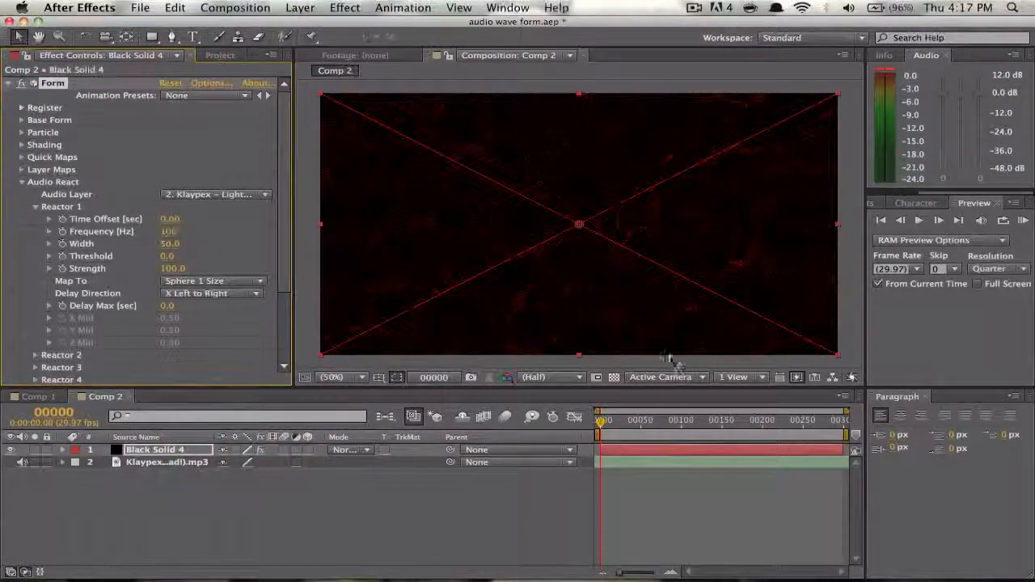
{"action": "key", "text": "space"}
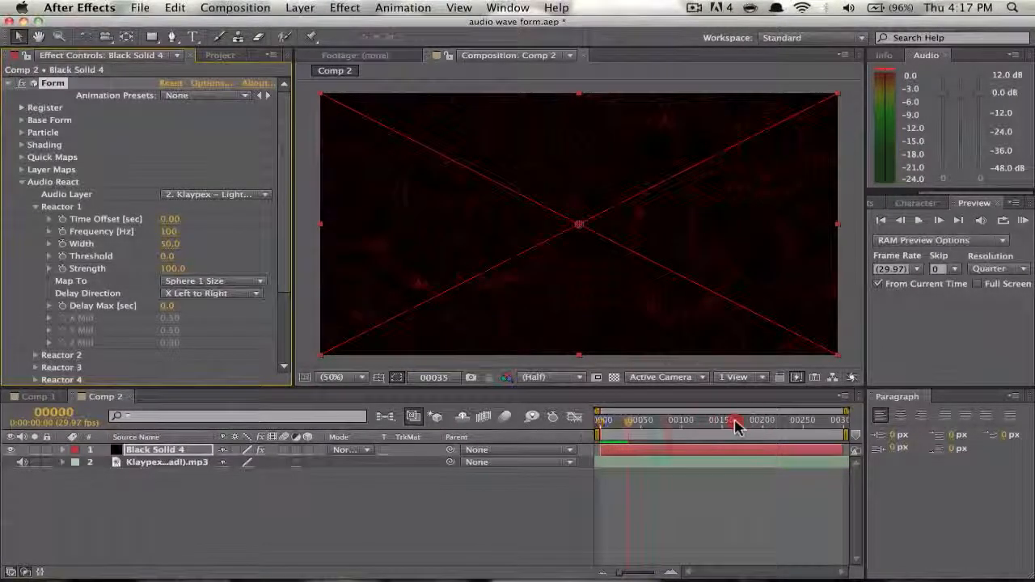
- RAM-preview the animation with Reactor 1 mapped to Sphere 1 Size, starting from frame 152
{"action": "left_click", "coordinate": [722, 422]}
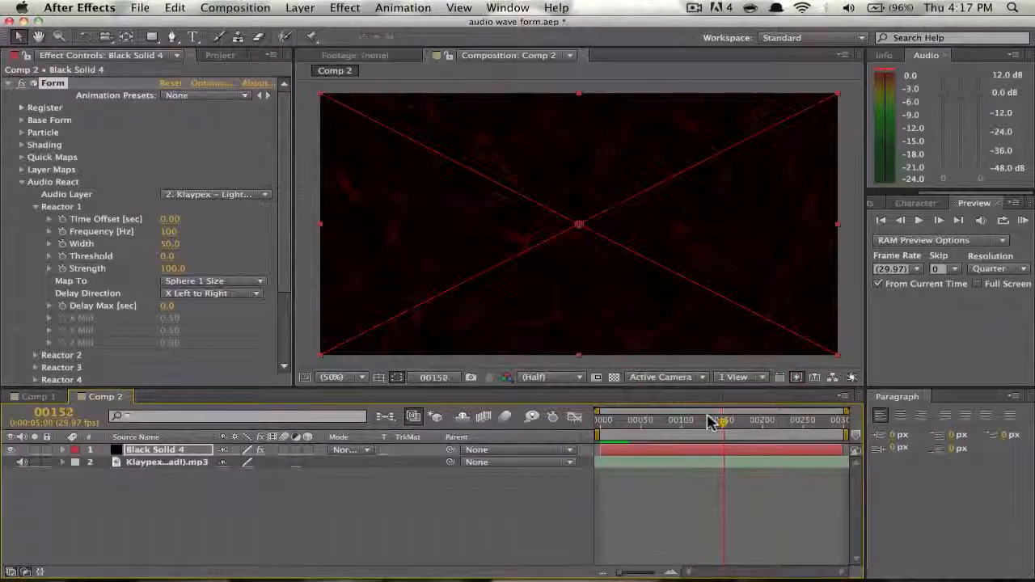
{"action": "left_click", "coordinate": [1024, 221]}
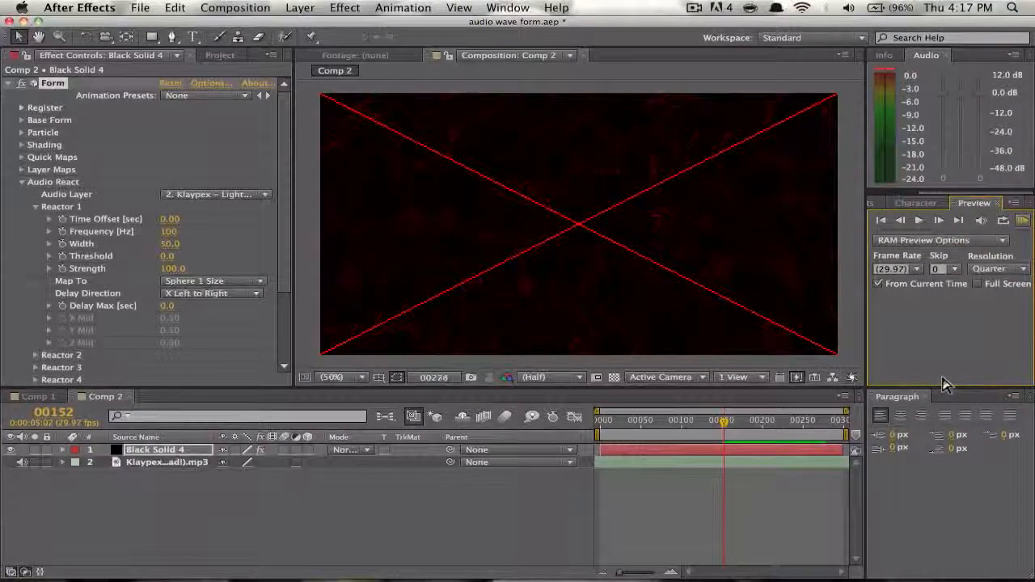
{"action": "key", "text": "space"}
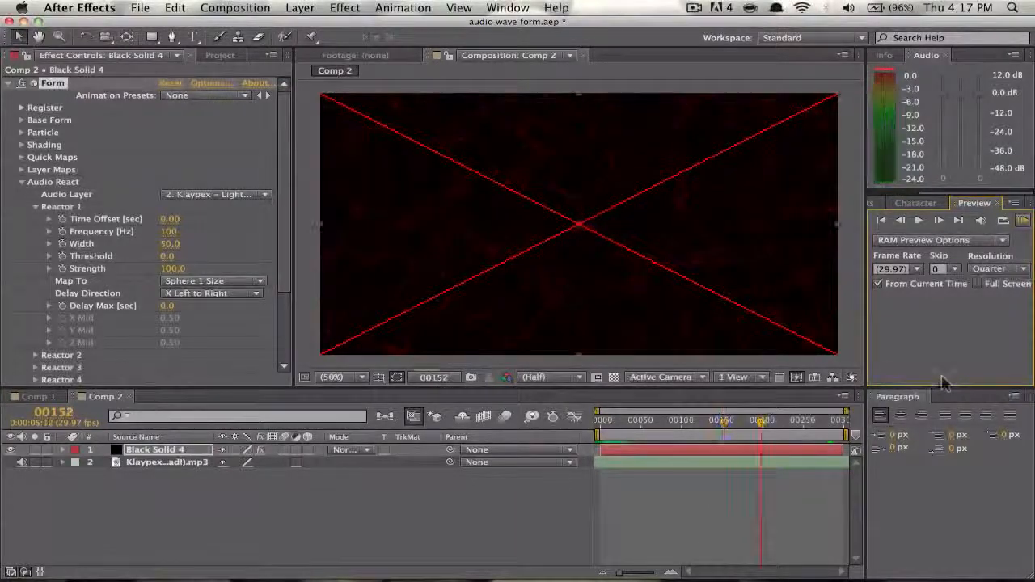
- Try Reactor 1 at frequency 3600 Hz, width 47 and strength 70, mapped to Particle Size
{"action": "left_click_drag", "start_coordinate": [172, 233], "coordinate": [202, 232]}
{"action": "left_click", "coordinate": [200, 280]}
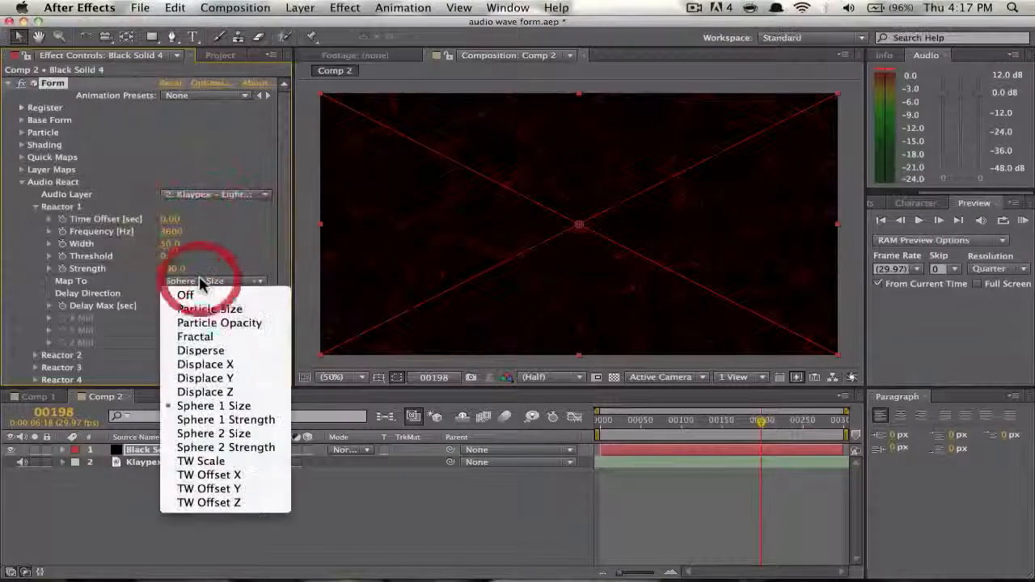
{"action": "left_click", "coordinate": [201, 283]}
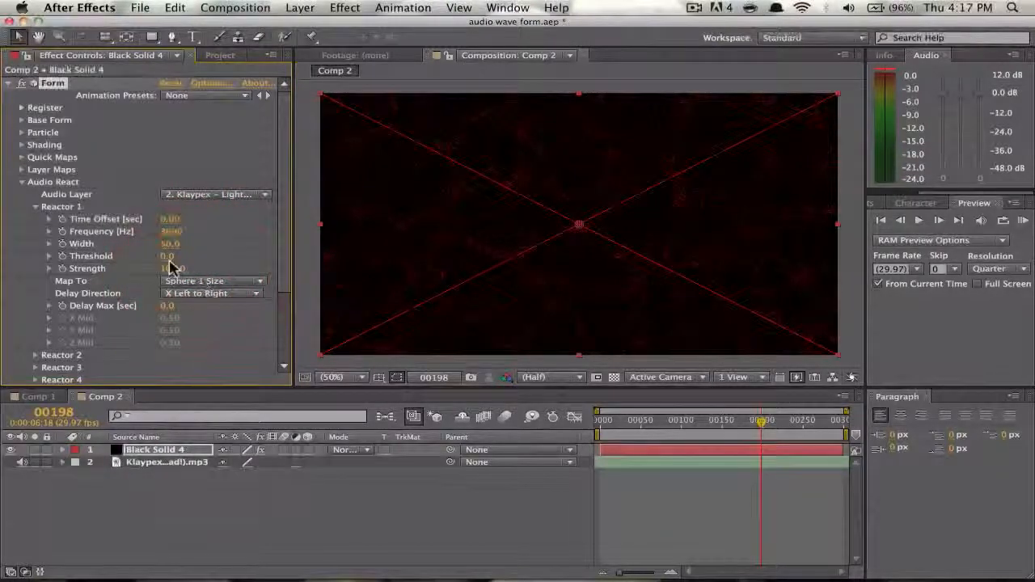
{"action": "left_click_drag", "start_coordinate": [167, 243], "coordinate": [207, 277]}
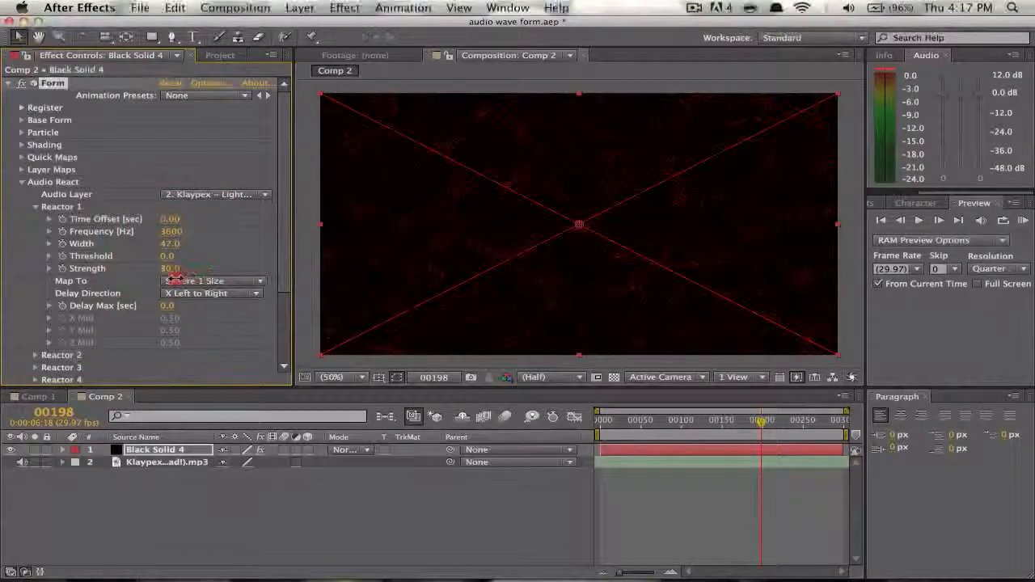
{"action": "left_click", "coordinate": [175, 280]}
{"action": "left_click", "coordinate": [206, 315]}
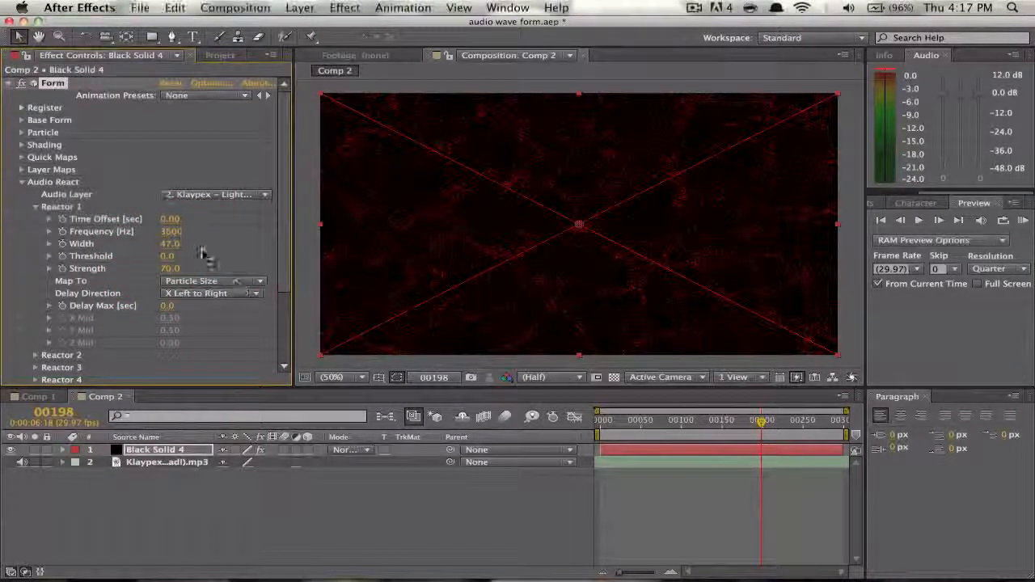
- Undo the Reactor 1 changes back to frequency 100 Hz, width 50, strength 100 and mapping Off
{"action": "key", "text": "super+z"}
{"action": "key", "text": "super+z"}
{"action": "key", "text": "super+z"}
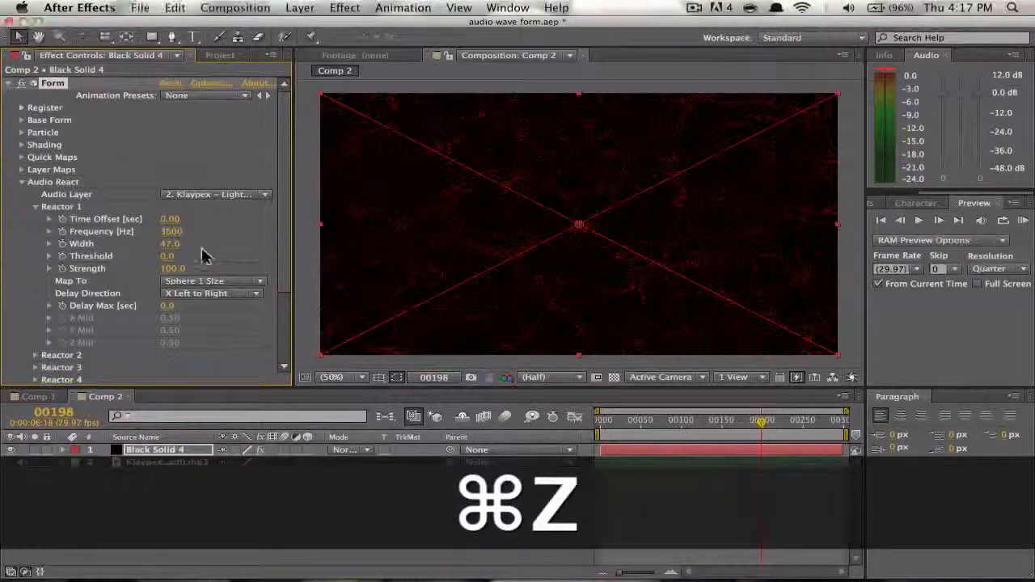
{"action": "key", "text": "super+z"}
{"action": "key", "text": "super+z"}
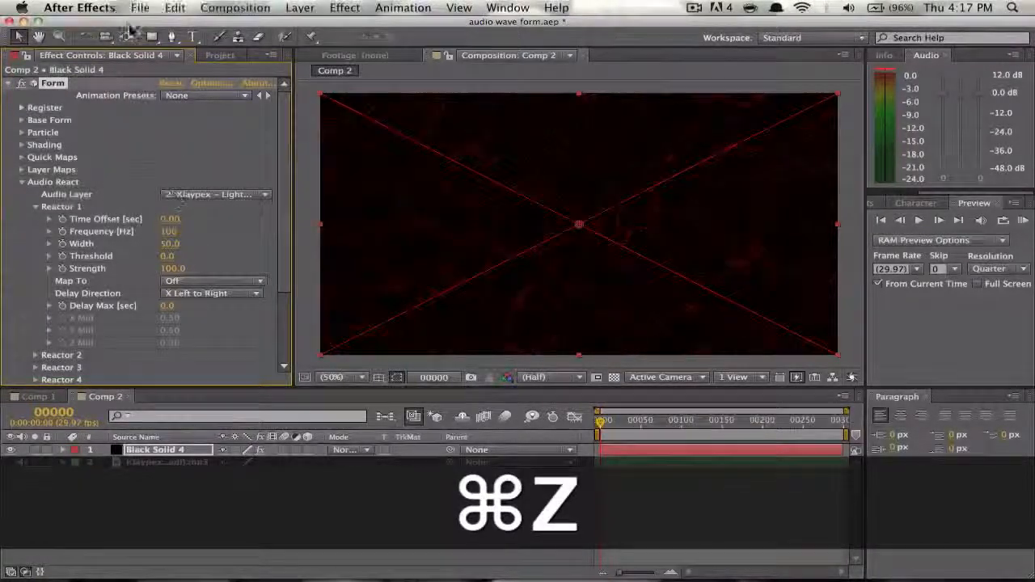
- Map Form's audio Reactor 1 to Particle Size
{"action": "left_click", "coordinate": [243, 282]}
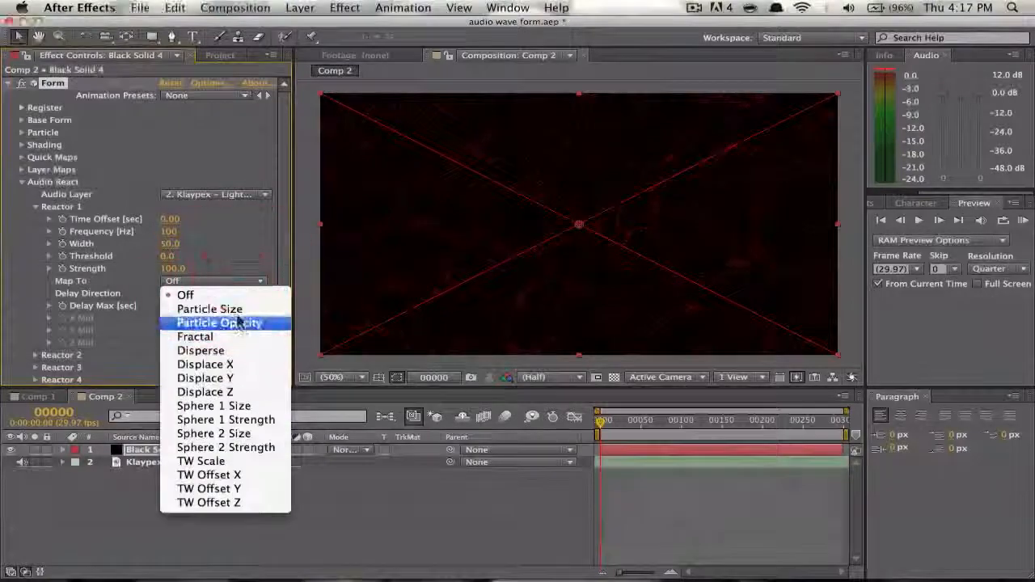
{"action": "left_click", "coordinate": [235, 310]}
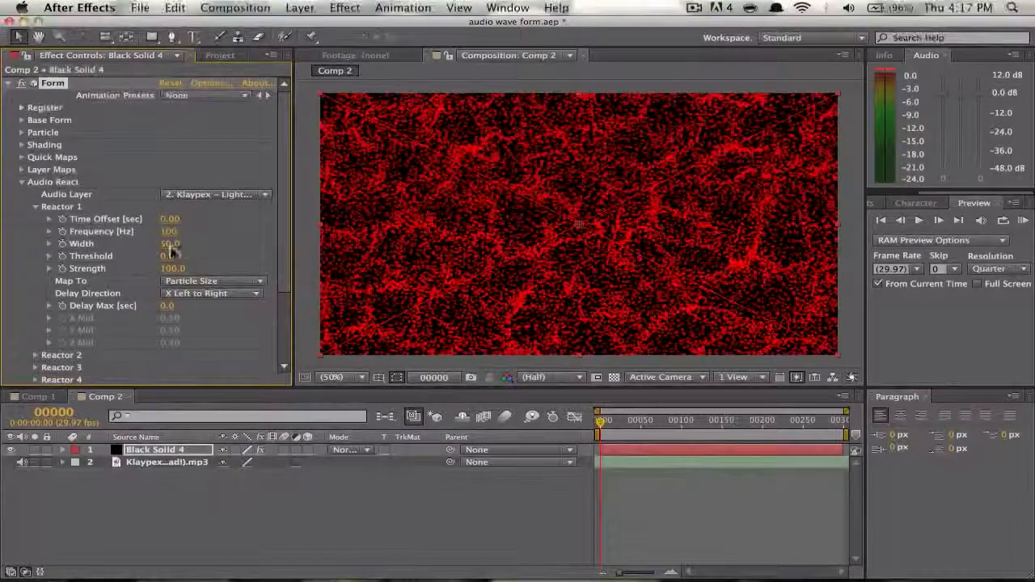
{"action": "left_click", "coordinate": [229, 283]}
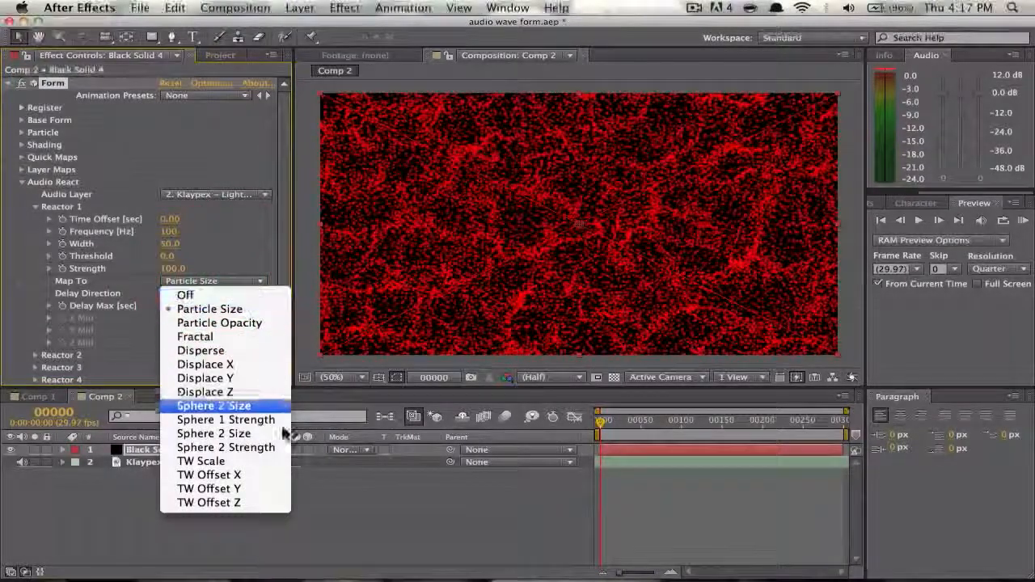
{"action": "left_click", "coordinate": [225, 267]}
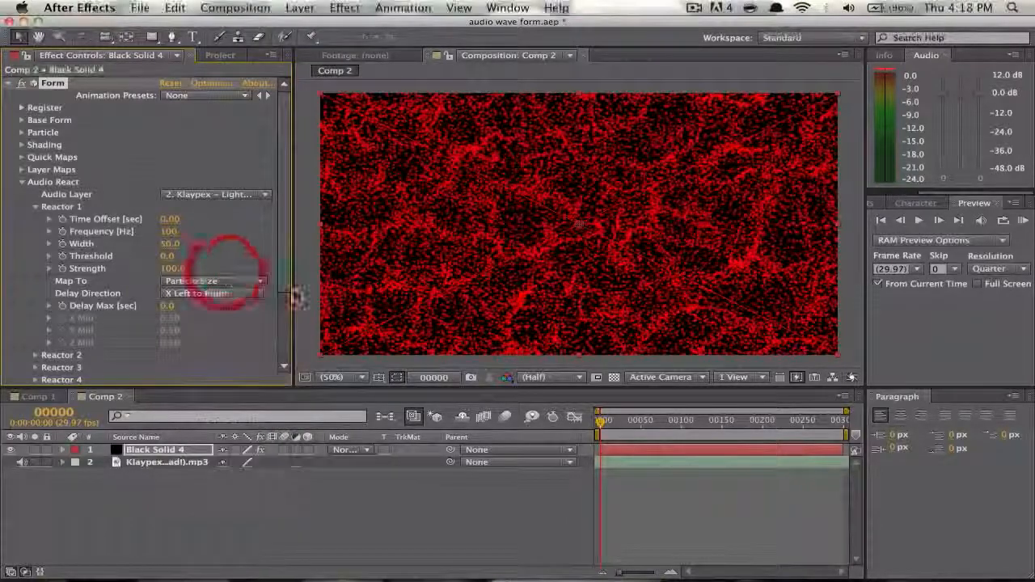
- Set Reactor 1's frequency to 1400 Hz while checking other frames, and RAM-preview the animation from frame 156
{"action": "left_click_drag", "start_coordinate": [769, 419], "coordinate": [729, 421]}
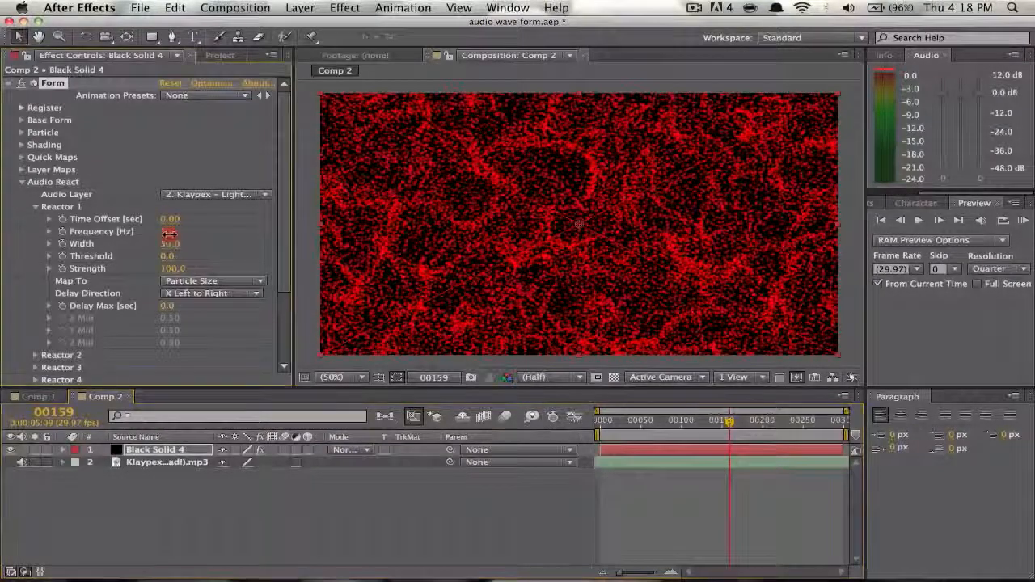
{"action": "mouse_move", "coordinate": [170, 232]}
{"action": "left_mouse_down"}
{"action": "mouse_move", "coordinate": [186, 230]}
{"action": "mouse_move", "coordinate": [173, 232]}
{"action": "left_mouse_up"}
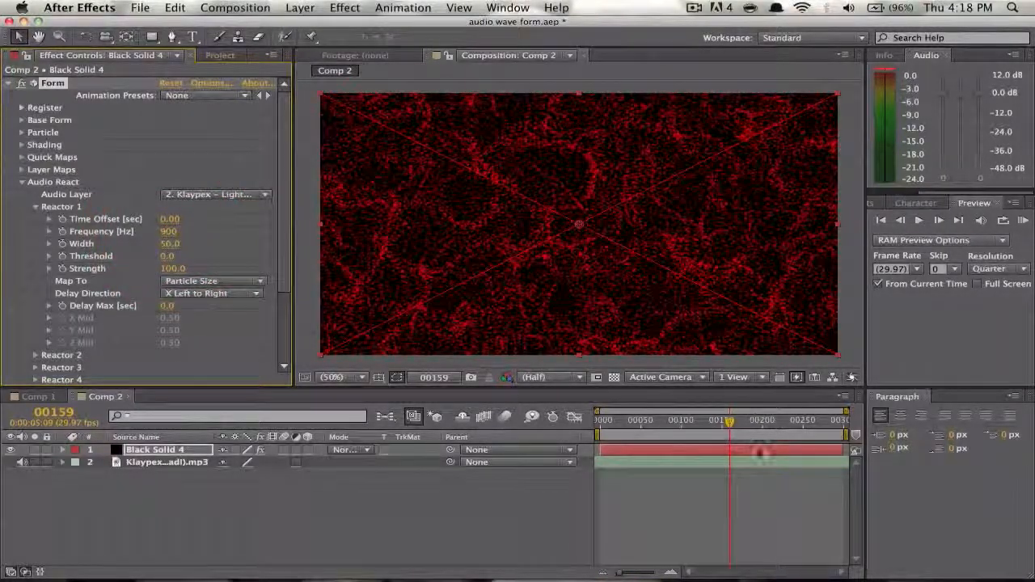
{"action": "left_click_drag", "start_coordinate": [732, 435], "coordinate": [705, 435]}
{"action": "left_click_drag", "start_coordinate": [168, 231], "coordinate": [220, 231]}
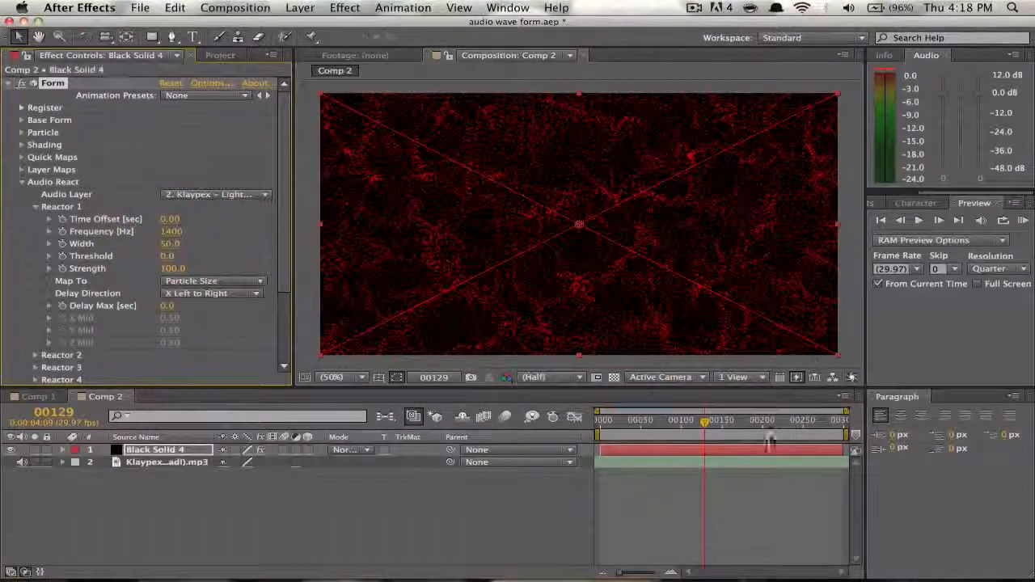
{"action": "left_click", "coordinate": [725, 421]}
{"action": "left_click", "coordinate": [1022, 220]}
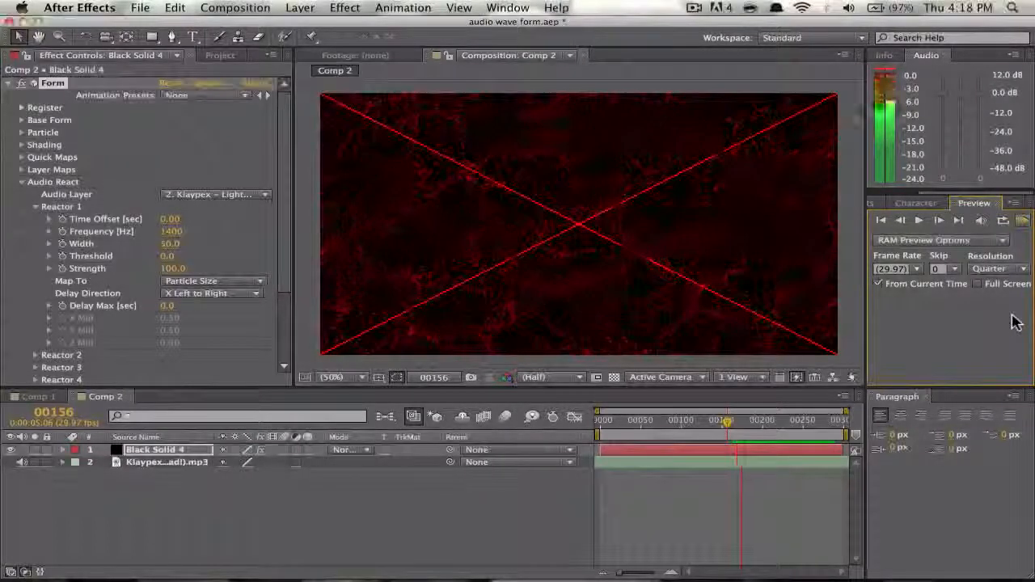
- Set Reactor 1's strength to 260 and threshold to 85, and play the animation from frame 183
{"action": "mouse_move", "coordinate": [175, 268]}
{"action": "left_mouse_down"}
{"action": "mouse_move", "coordinate": [197, 269]}
{"action": "mouse_move", "coordinate": [178, 272]}
{"action": "mouse_move", "coordinate": [172, 254]}
{"action": "mouse_move", "coordinate": [185, 254]}
{"action": "mouse_move", "coordinate": [173, 259]}
{"action": "mouse_move", "coordinate": [184, 259]}
{"action": "mouse_move", "coordinate": [179, 270]}
{"action": "left_mouse_up"}
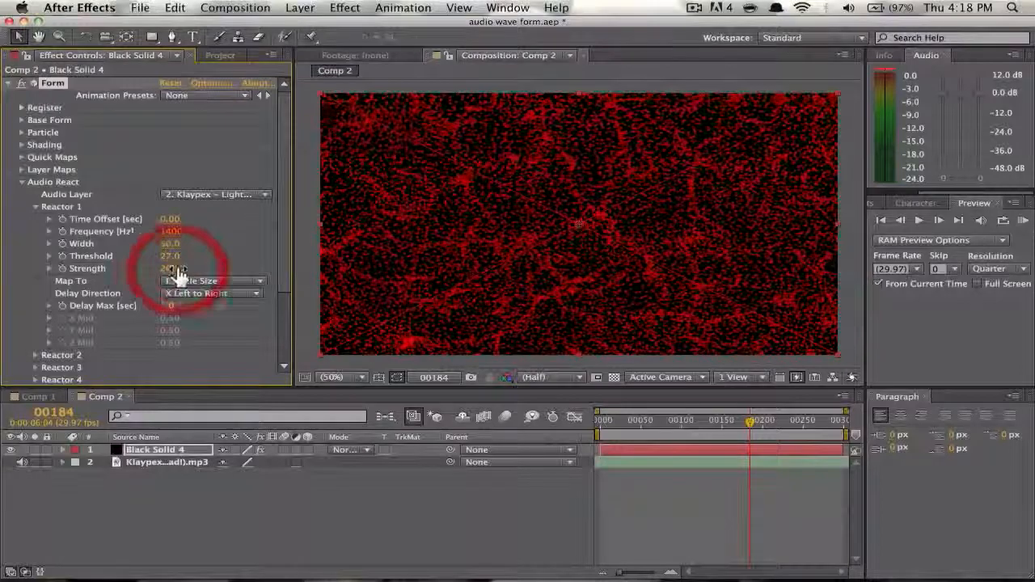
{"action": "mouse_move", "coordinate": [752, 431]}
{"action": "left_mouse_down"}
{"action": "mouse_move", "coordinate": [782, 428]}
{"action": "mouse_move", "coordinate": [747, 439]}
{"action": "left_mouse_up"}
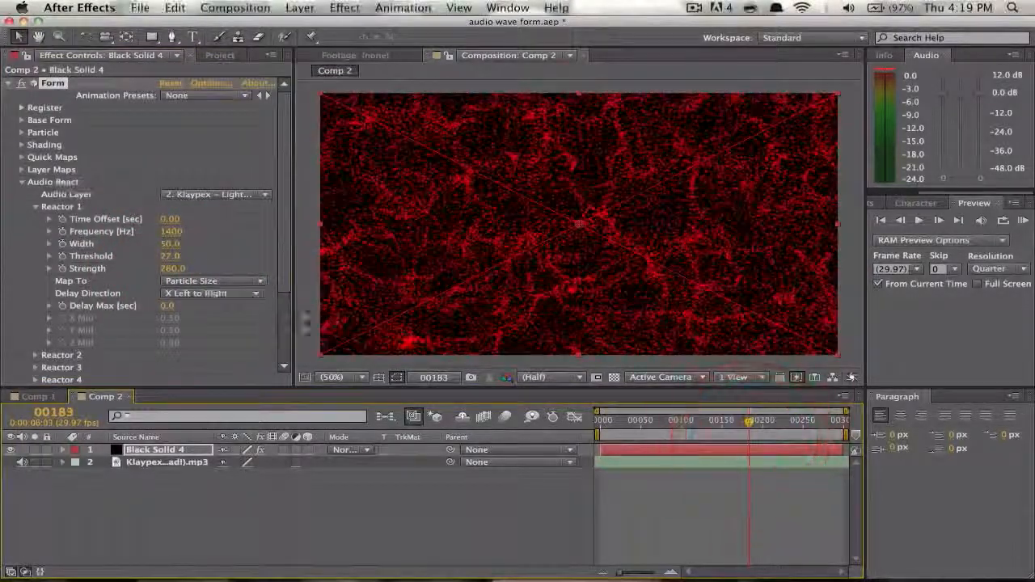
{"action": "left_click_drag", "start_coordinate": [170, 256], "coordinate": [234, 255]}
{"action": "key", "text": "space"}
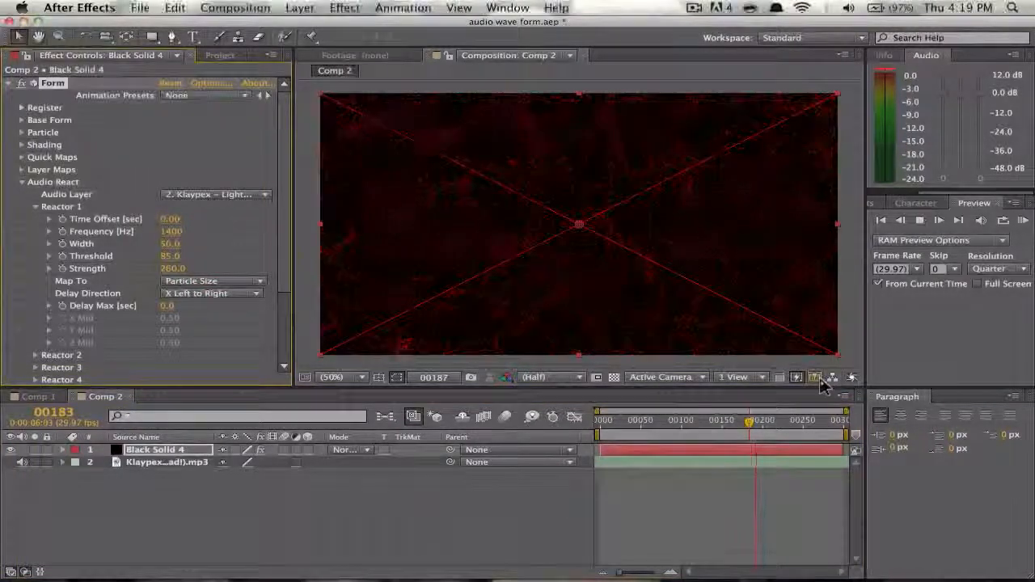
{"action": "key", "text": "space"}
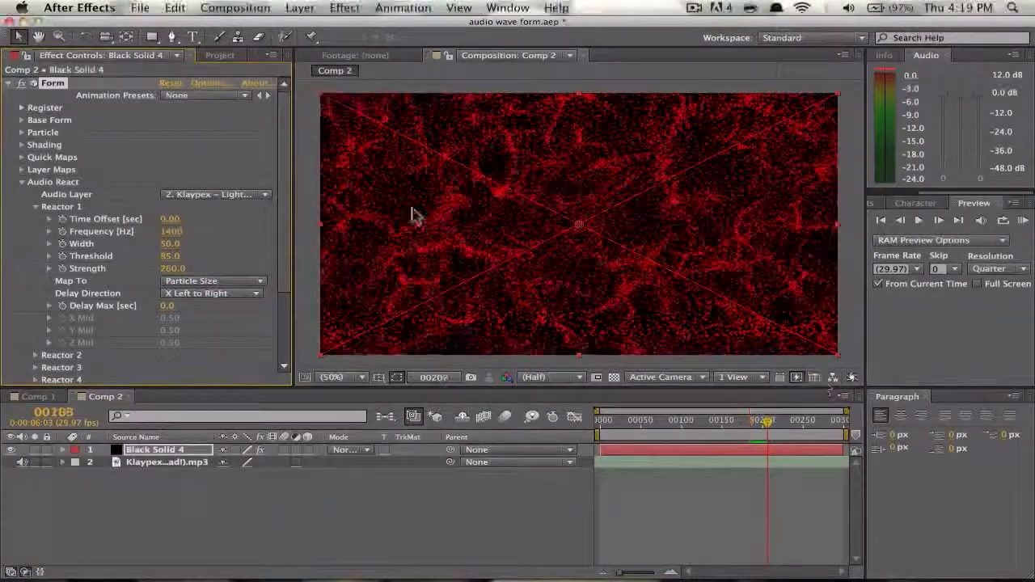
- Set Reactor 1's frequency to 1020 Hz and RAM-preview the animation from frame 206
{"action": "left_click_drag", "start_coordinate": [173, 226], "coordinate": [173, 232]}
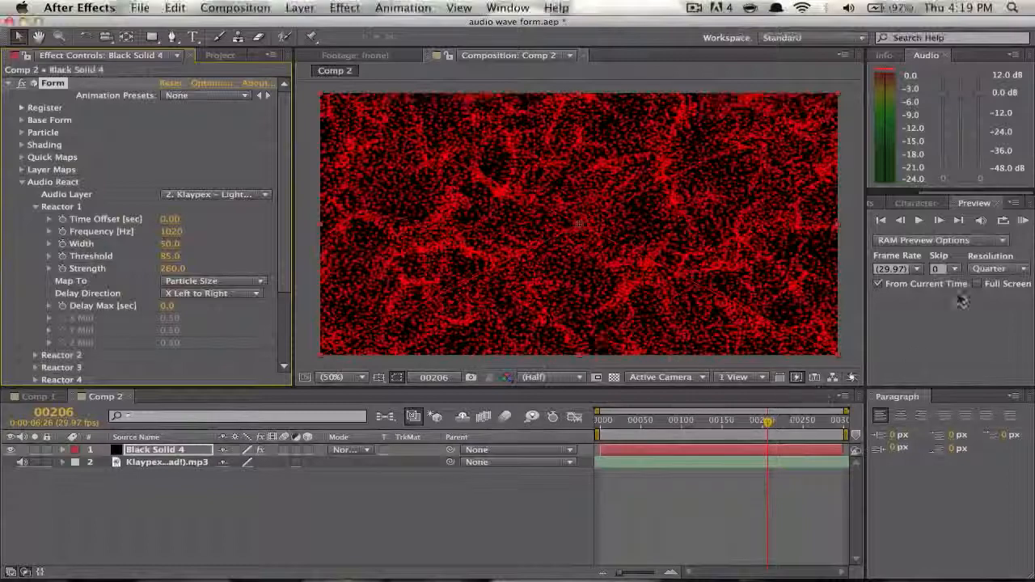
{"action": "left_click", "coordinate": [1023, 220]}
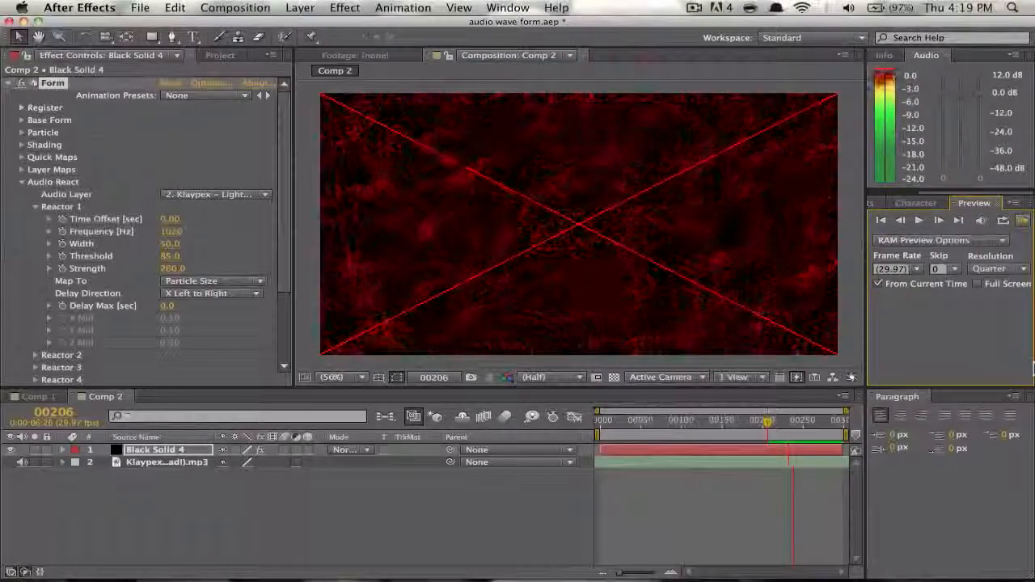
{"action": "key", "text": "space"}
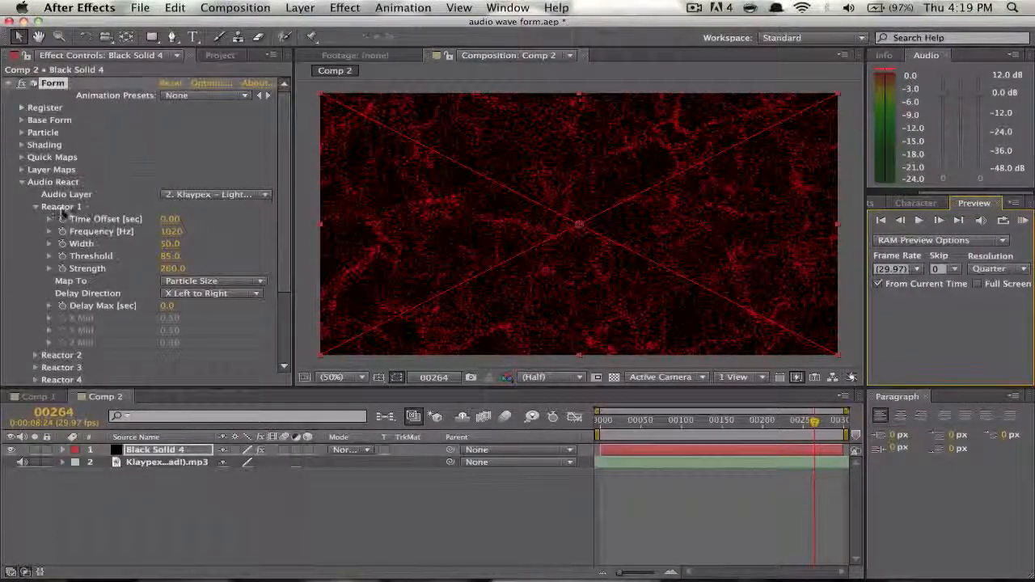
- Collapse Reactor 1's settings and map Reactor 2 to Fractal
{"action": "left_click", "coordinate": [36, 208]}
{"action": "left_click", "coordinate": [36, 219]}
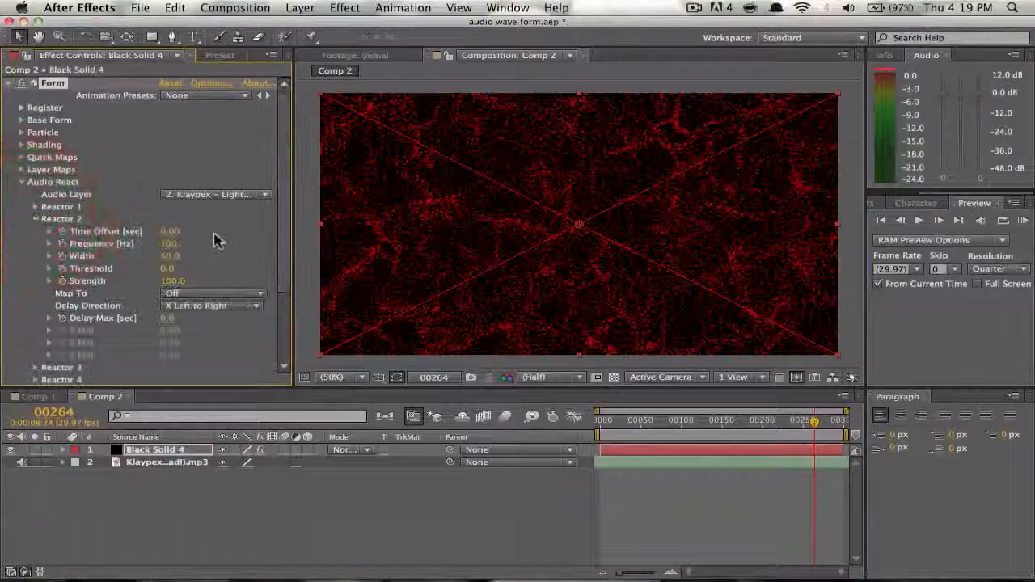
{"action": "left_click", "coordinate": [195, 294]}
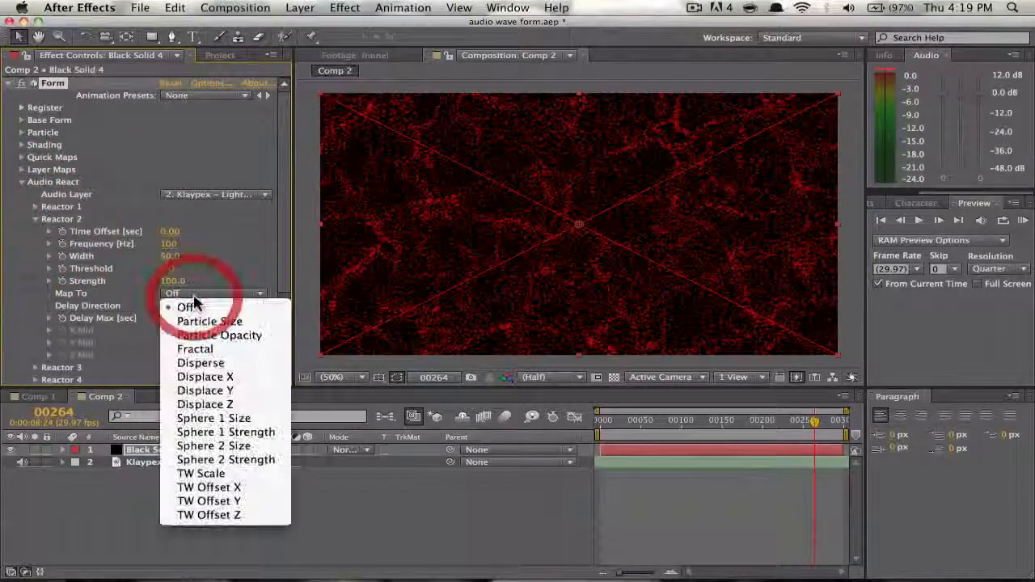
{"action": "left_click", "coordinate": [246, 350]}
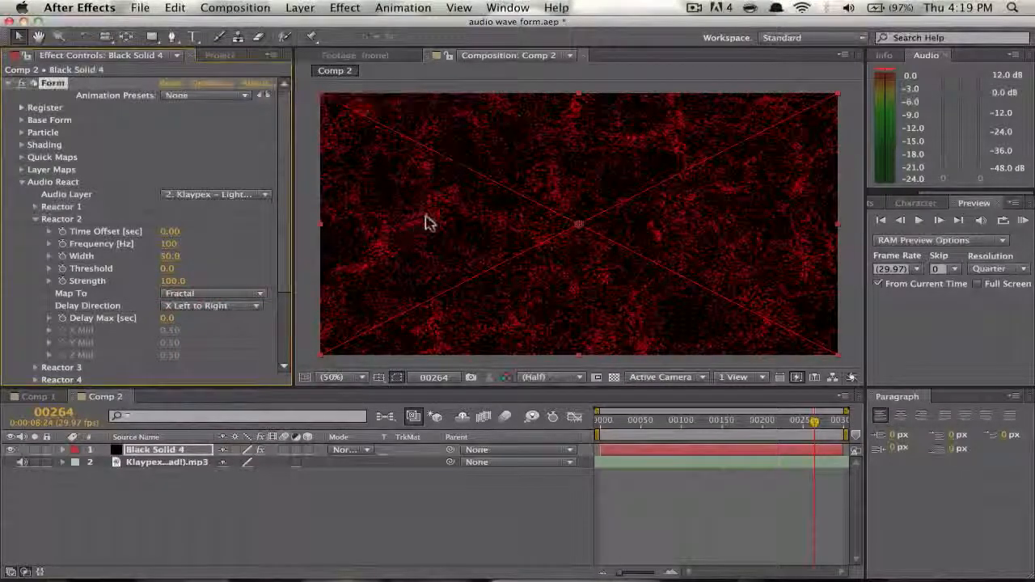
- Set Reactor 2's frequency to 2400 Hz and strength to -310, and RAM-preview from frame 177
{"action": "left_click_drag", "start_coordinate": [165, 244], "coordinate": [188, 243]}
{"action": "mouse_move", "coordinate": [177, 281]}
{"action": "left_mouse_down"}
{"action": "mouse_move", "coordinate": [142, 281]}
{"action": "mouse_move", "coordinate": [167, 280]}
{"action": "mouse_move", "coordinate": [208, 303]}
{"action": "mouse_move", "coordinate": [176, 280]}
{"action": "mouse_move", "coordinate": [169, 288]}
{"action": "left_mouse_up"}
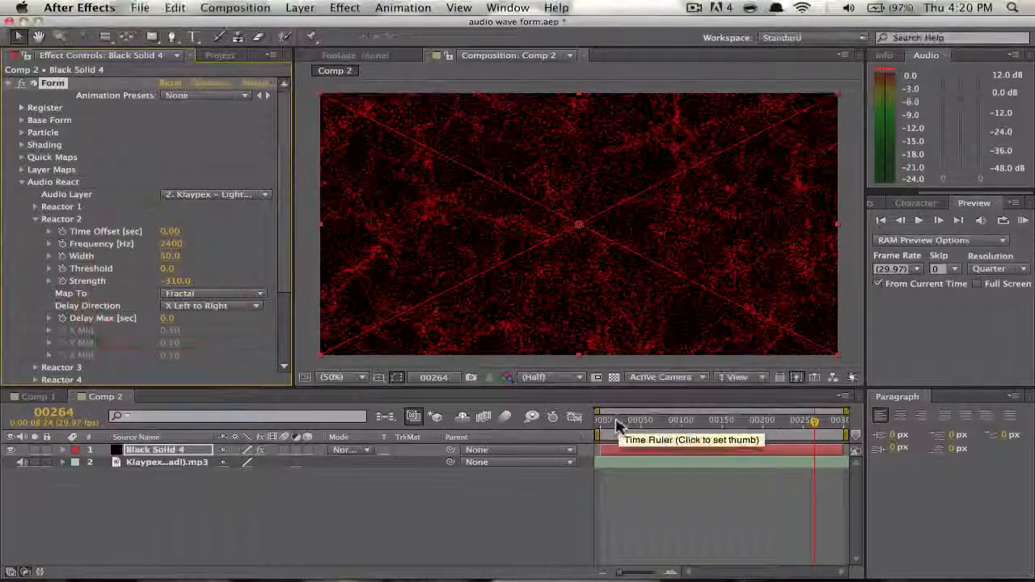
{"action": "left_click", "coordinate": [742, 421]}
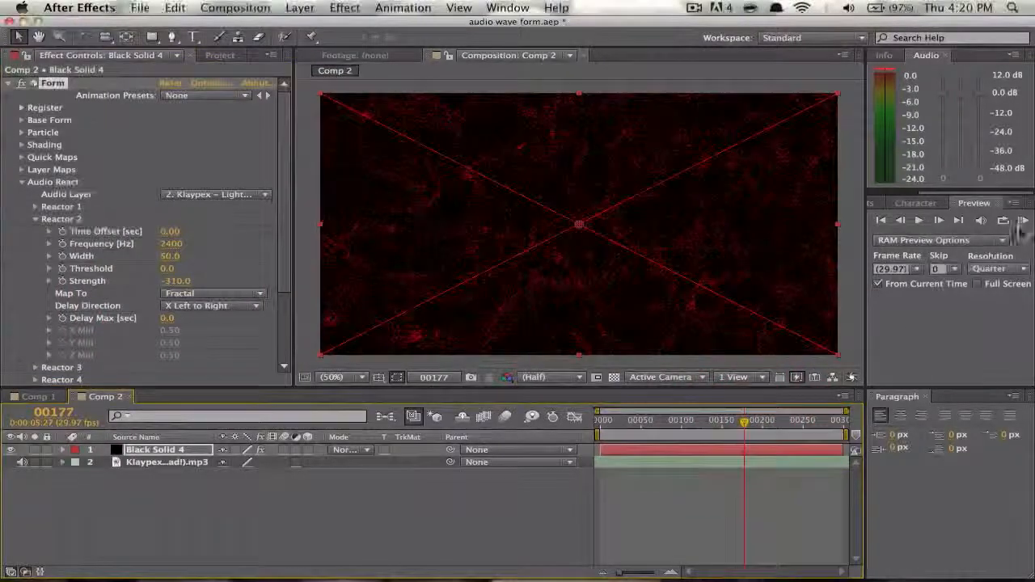
{"action": "left_click", "coordinate": [1023, 221]}
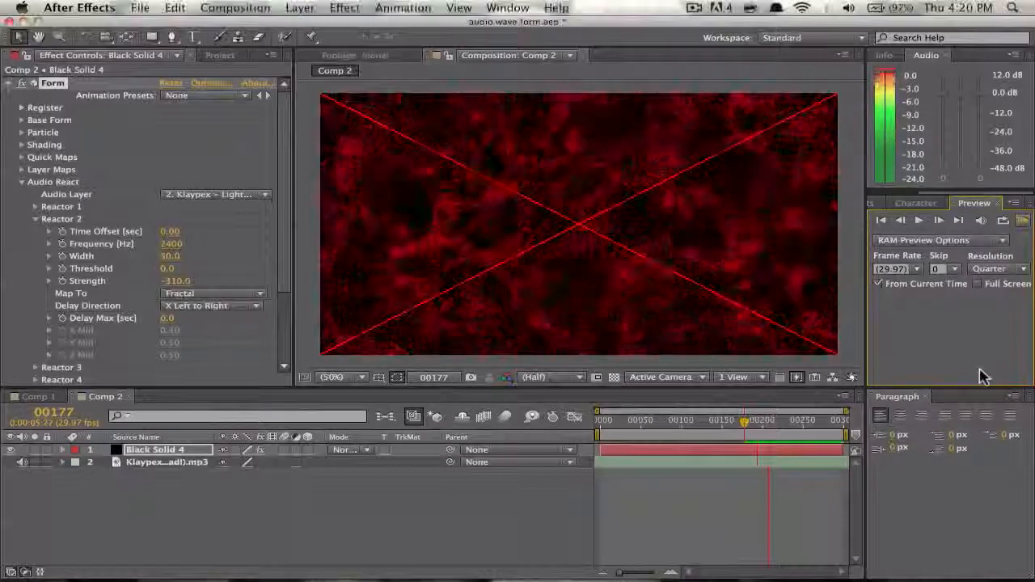
- Set the RAM preview resolution to Full and preview the animation from frame 225
{"action": "left_click", "coordinate": [1018, 268]}
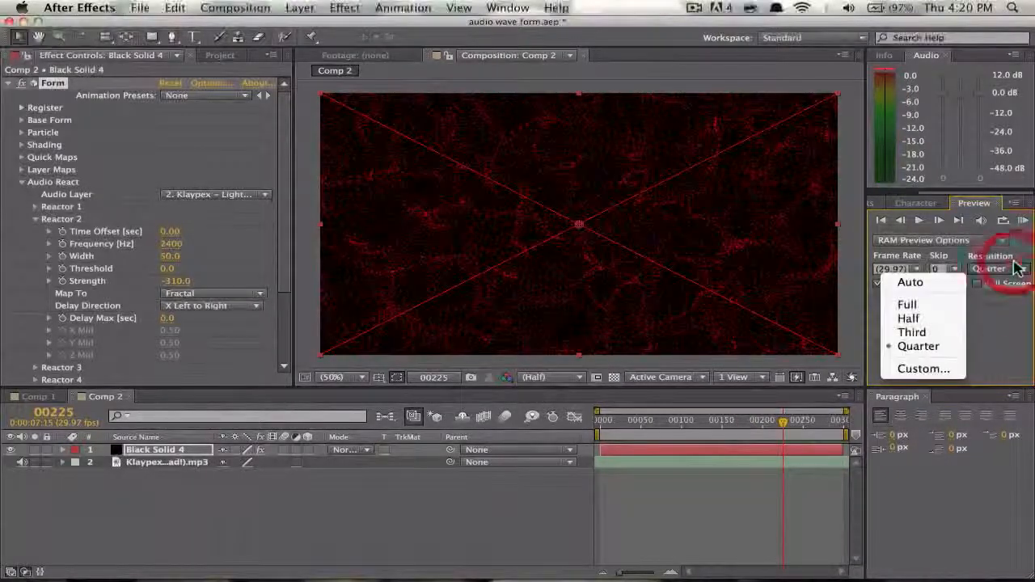
{"action": "left_click", "coordinate": [951, 308]}
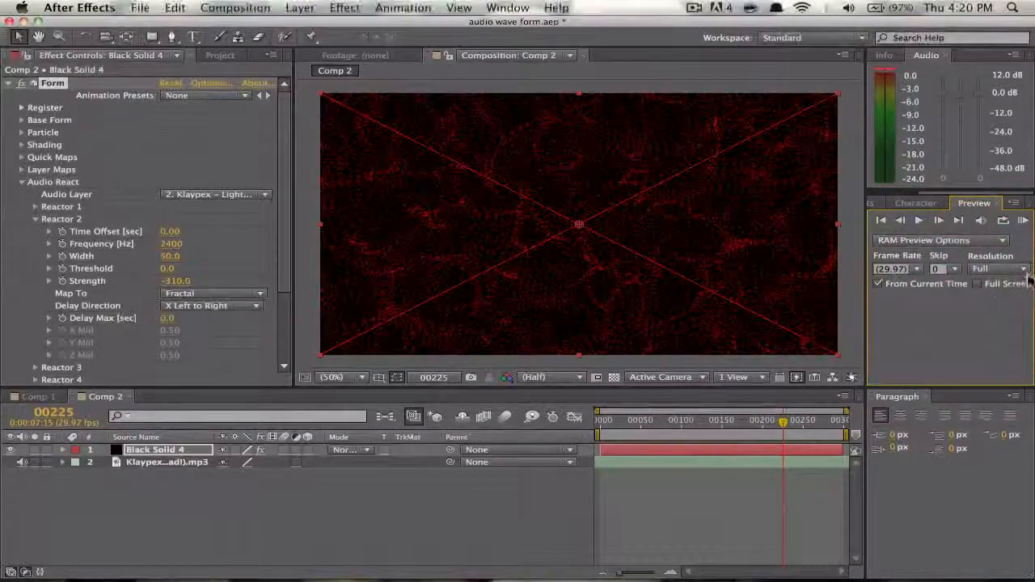
{"action": "left_click", "coordinate": [1023, 224]}
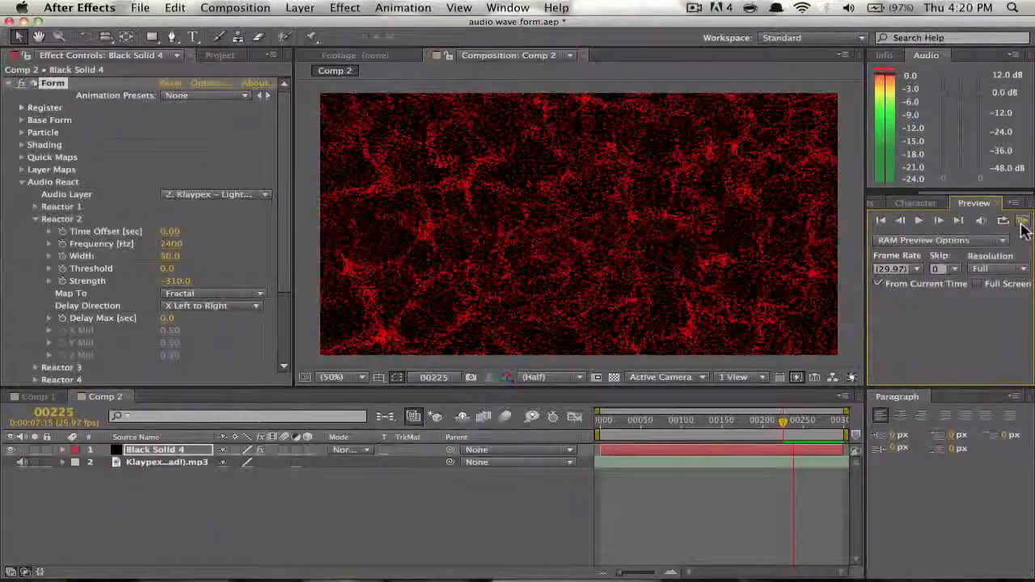
- Set the RAM preview resolution to Quarter and move the current time to frame 4
{"action": "left_click", "coordinate": [997, 270]}
{"action": "left_click", "coordinate": [944, 350]}
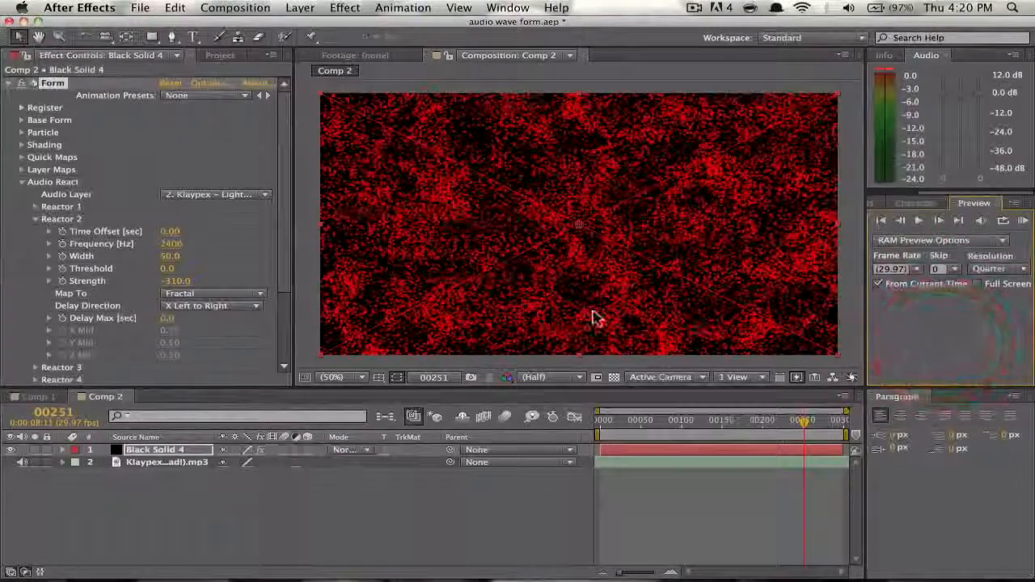
{"action": "left_click", "coordinate": [623, 433]}
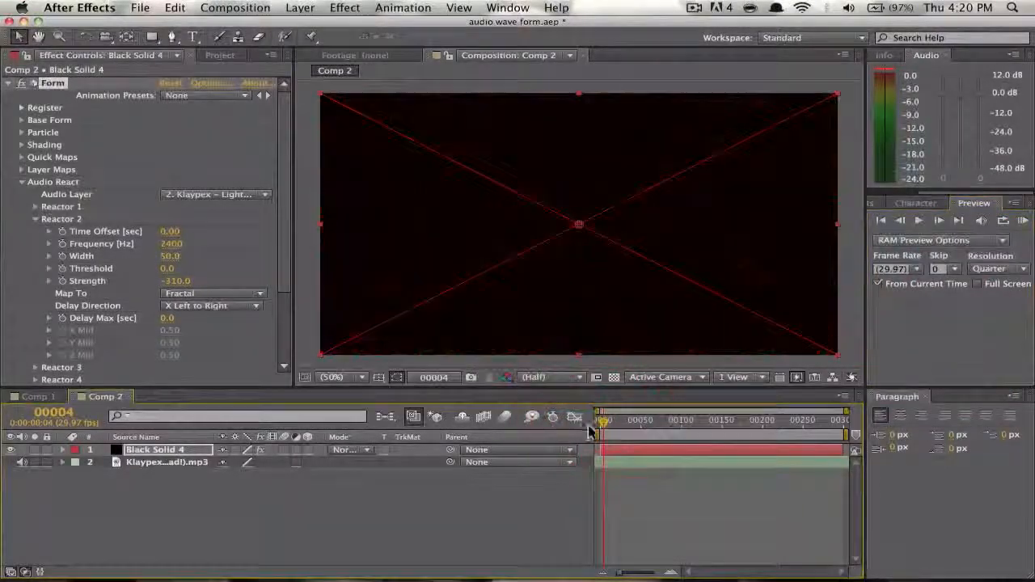
- Move the current time to frame 29, collapse Reactor 2's settings and map Reactor 3 to Disperse
{"action": "left_click_drag", "start_coordinate": [622, 430], "coordinate": [623, 431]}
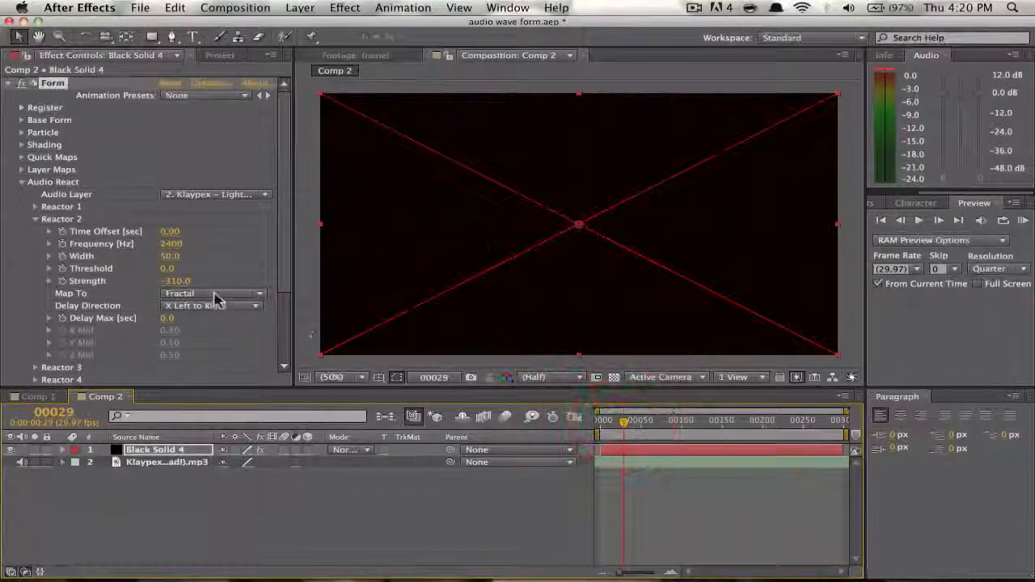
{"action": "left_click", "coordinate": [693, 7]}
{"action": "left_click", "coordinate": [692, 6]}
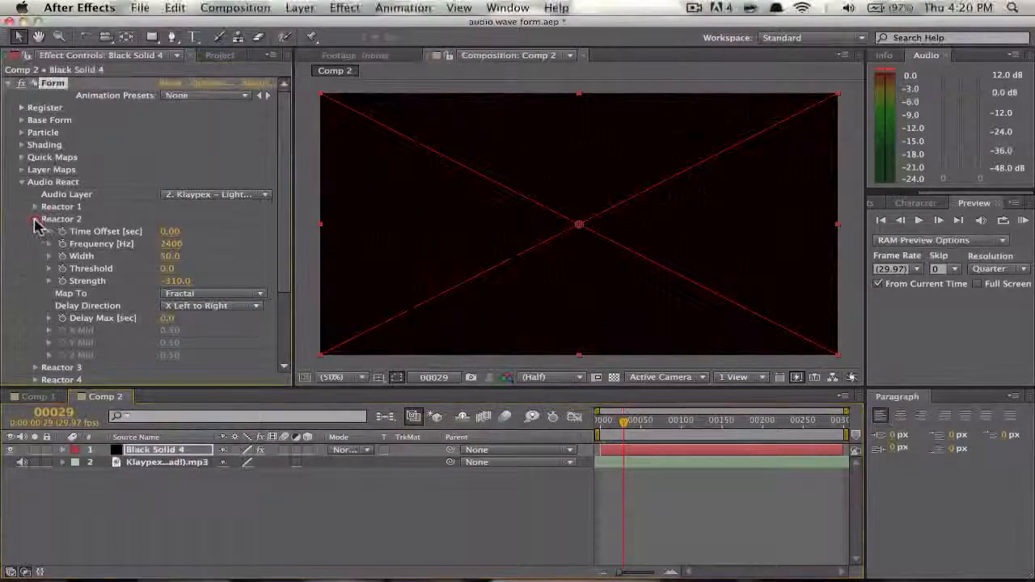
{"action": "left_click", "coordinate": [34, 219]}
{"action": "left_click", "coordinate": [35, 231]}
{"action": "left_click", "coordinate": [212, 305]}
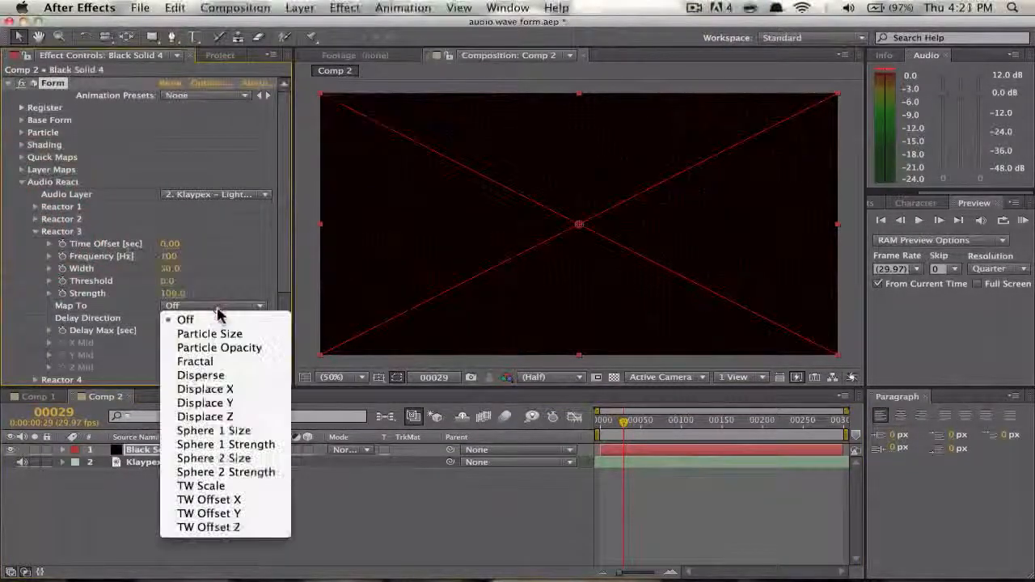
{"action": "left_click", "coordinate": [237, 376]}
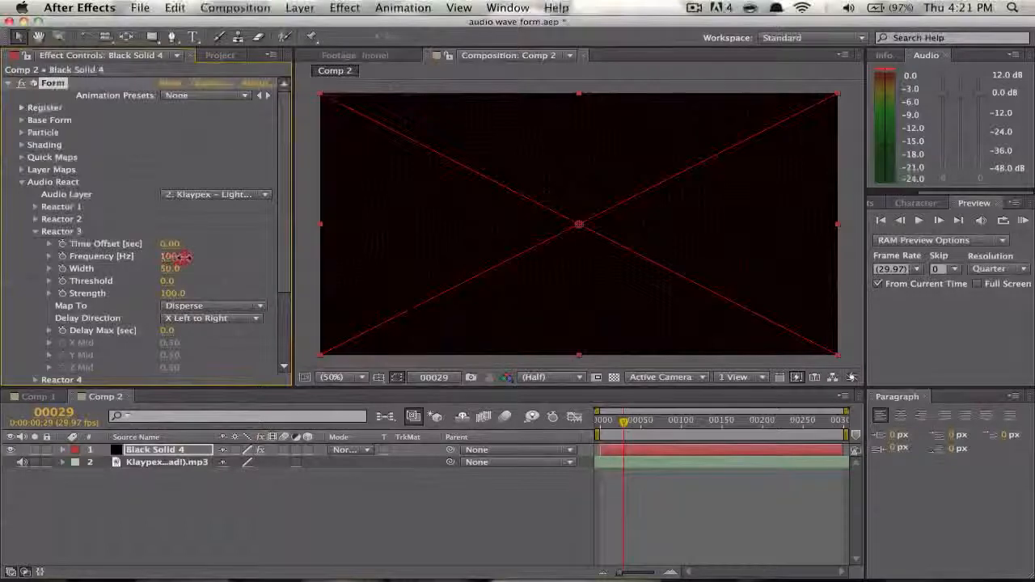
- Set Reactor 3's frequency to 2200 Hz and strength to 330, and RAM-preview from frame 196
{"action": "left_click_drag", "start_coordinate": [185, 259], "coordinate": [195, 297]}
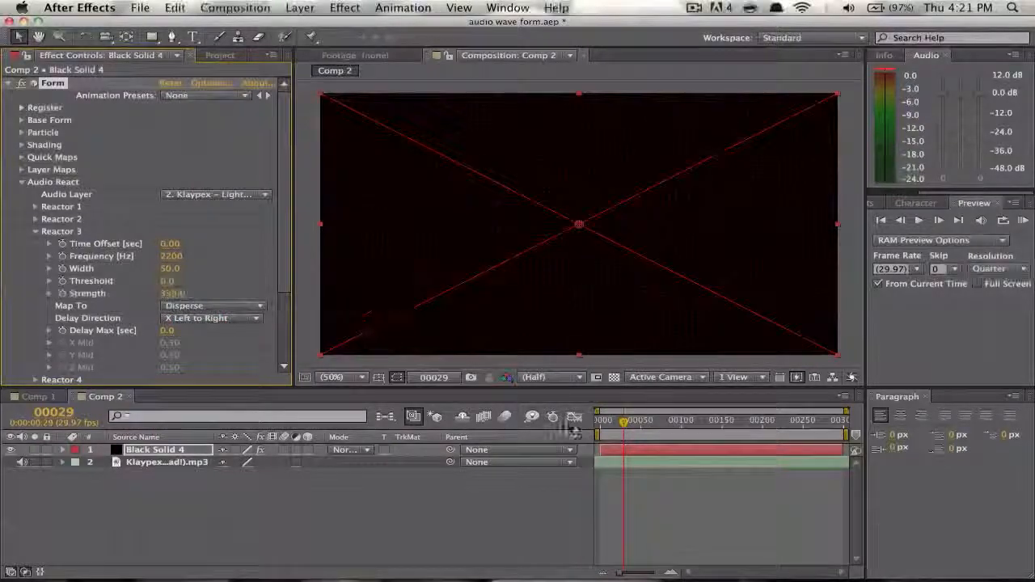
{"action": "left_click_drag", "start_coordinate": [628, 422], "coordinate": [764, 451]}
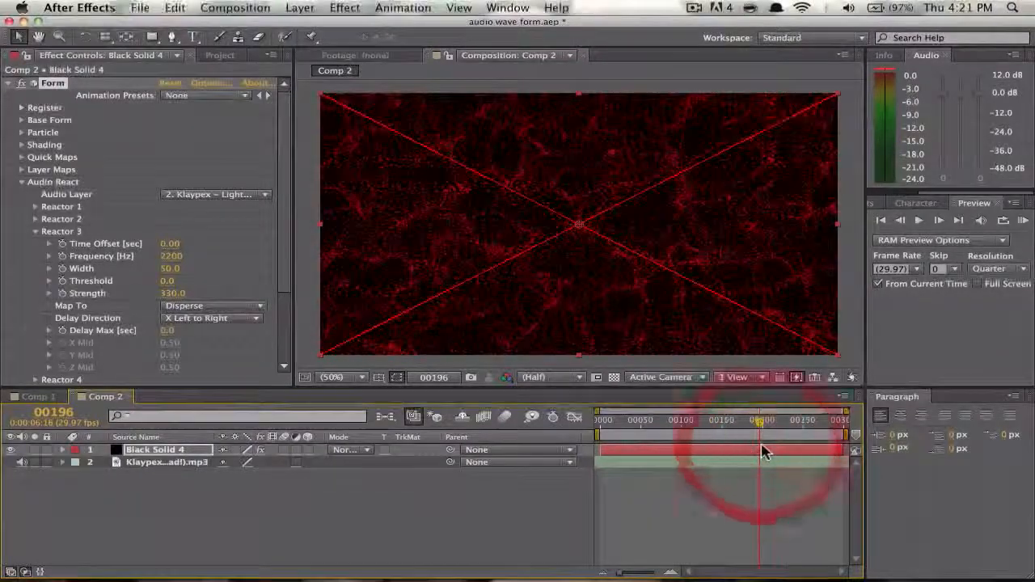
{"action": "left_click", "coordinate": [1023, 221]}
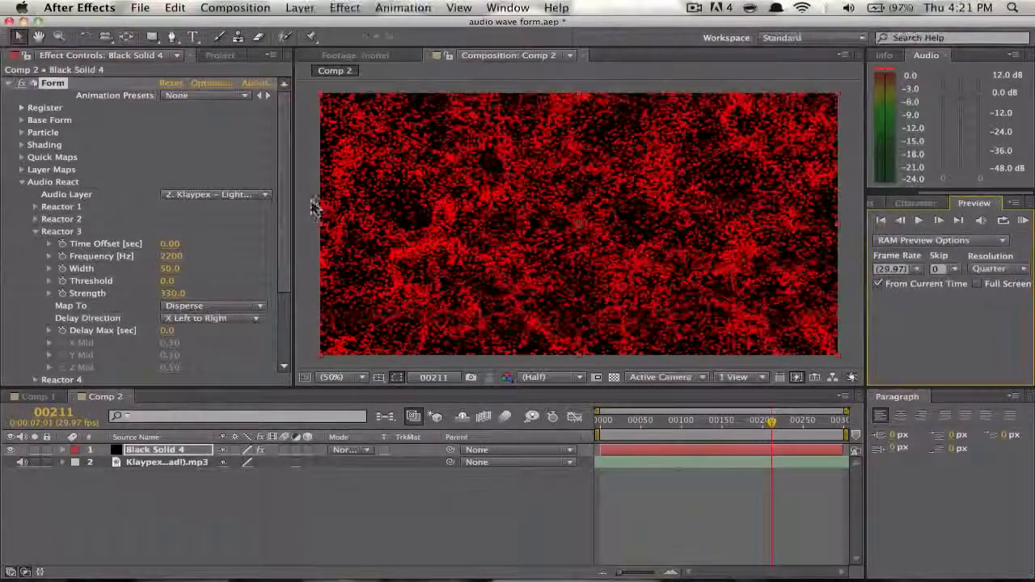
- Hide the Black Solid 4 layer and add a new black solid named "wave red" above it
{"action": "left_click", "coordinate": [11, 450]}
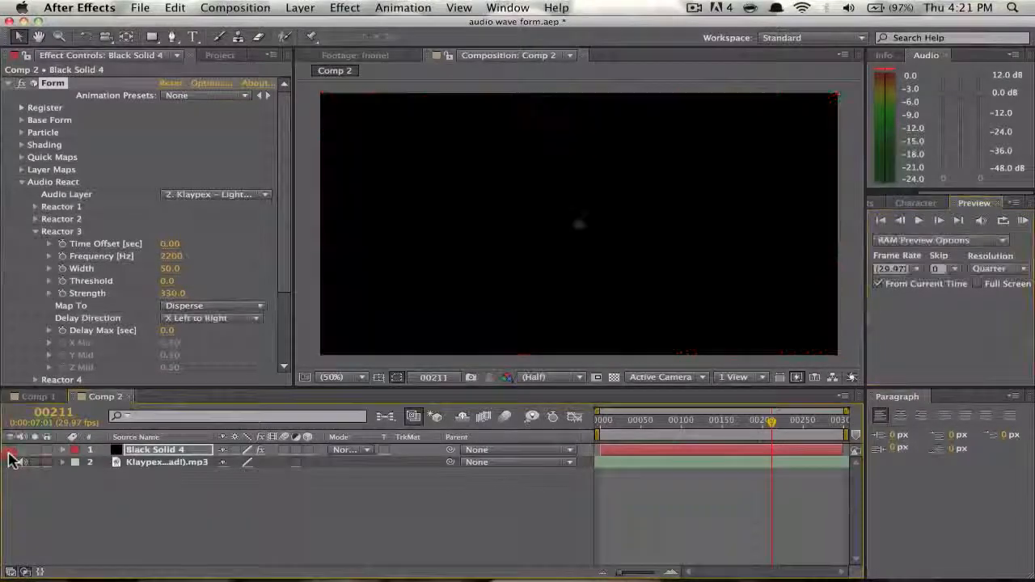
{"action": "left_click", "coordinate": [166, 483]}
{"action": "left_click", "coordinate": [162, 453]}
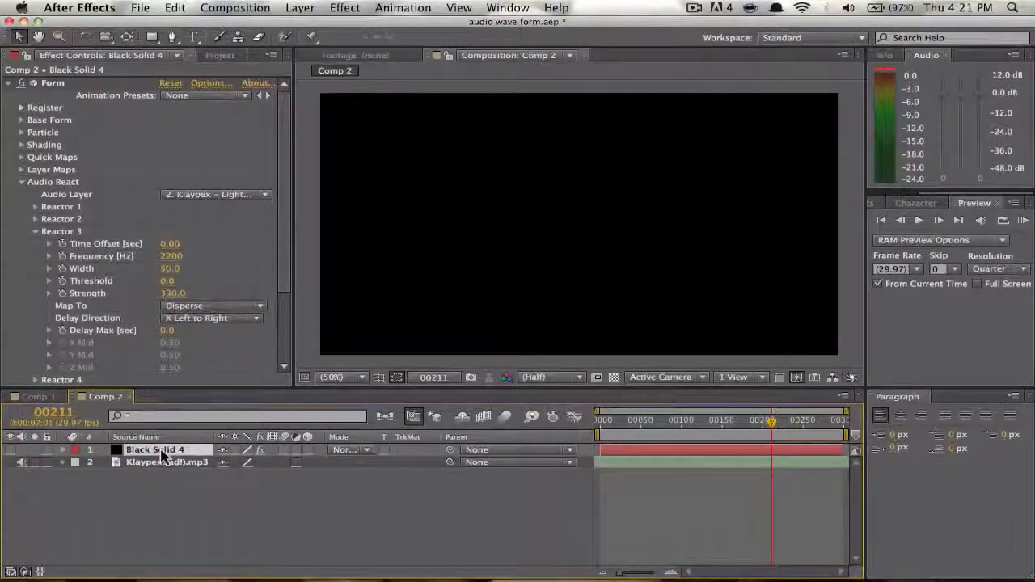
{"action": "key", "text": "super+y"}
{"action": "type", "text": "wa"}
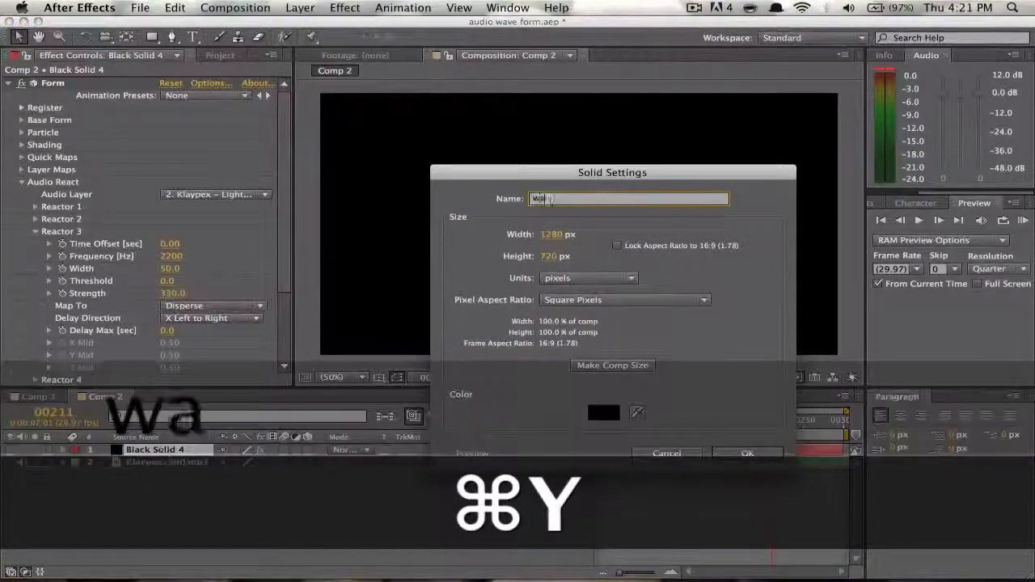
{"action": "type", "text": "ve re"}
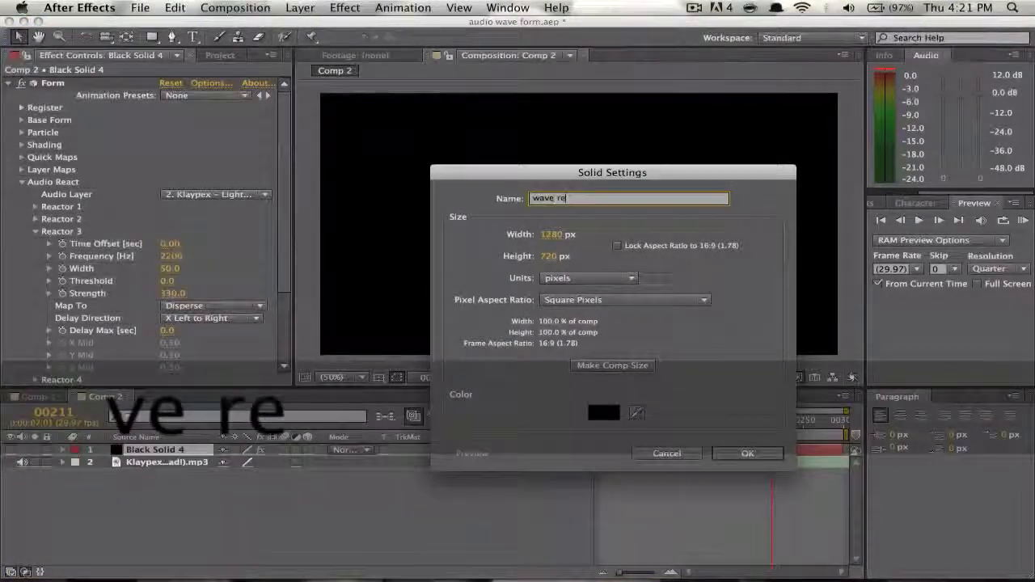
{"action": "type", "text": "d"}
{"action": "key", "text": "Return"}
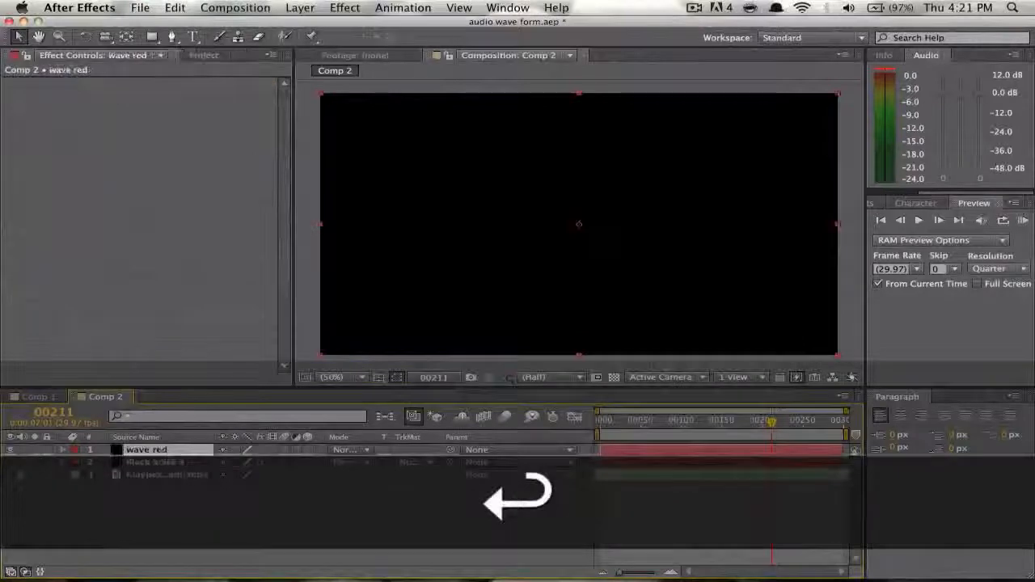
- Apply the Trapcode Form effect to the wave red solid
{"action": "left_click", "coordinate": [346, 7]}
{"action": "mouse_move", "coordinate": [430, 369]}
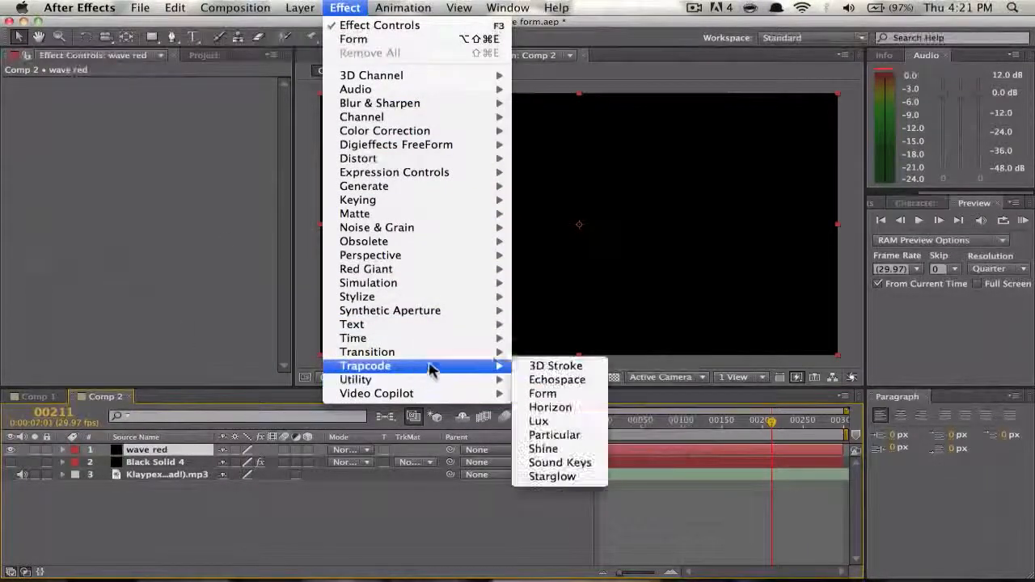
{"action": "left_click", "coordinate": [556, 399]}
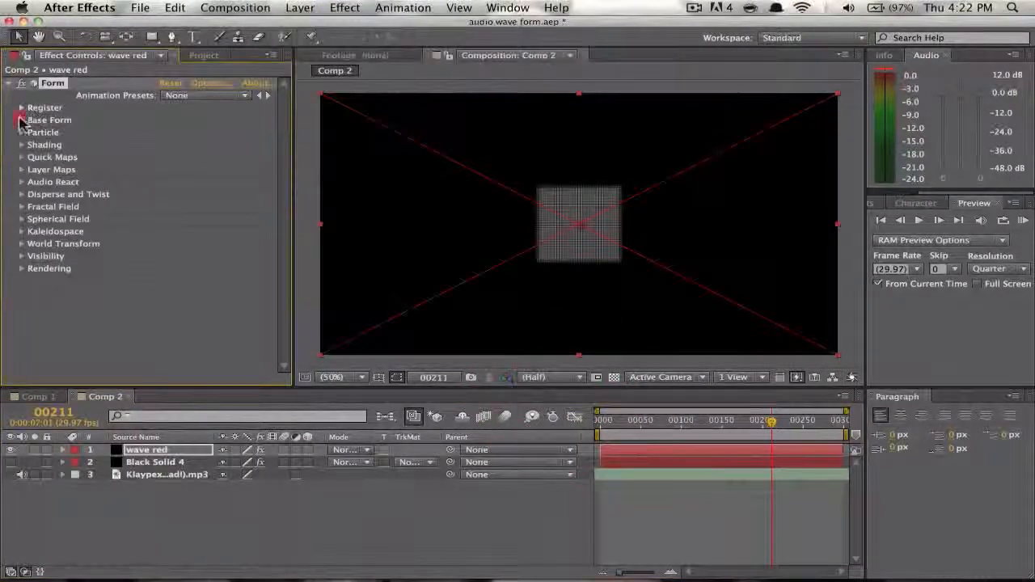
- Set the base form's Size X to 1570, Size Z to 220 and Particles in Z to 10
{"action": "left_click", "coordinate": [21, 119]}
{"action": "left_click_drag", "start_coordinate": [167, 146], "coordinate": [266, 139]}
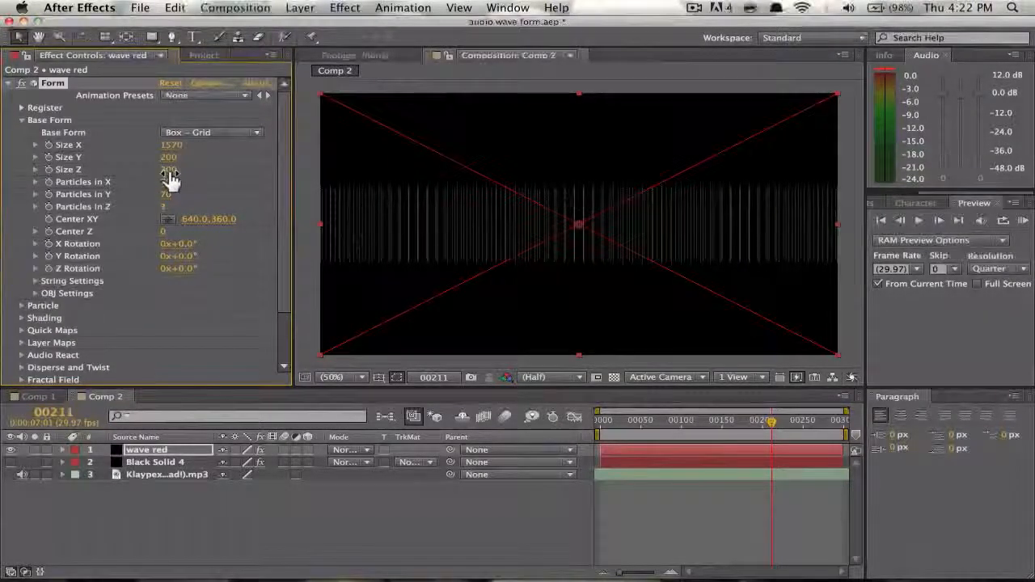
{"action": "mouse_move", "coordinate": [167, 171]}
{"action": "left_mouse_down"}
{"action": "mouse_move", "coordinate": [153, 172]}
{"action": "mouse_move", "coordinate": [166, 172]}
{"action": "left_mouse_up"}
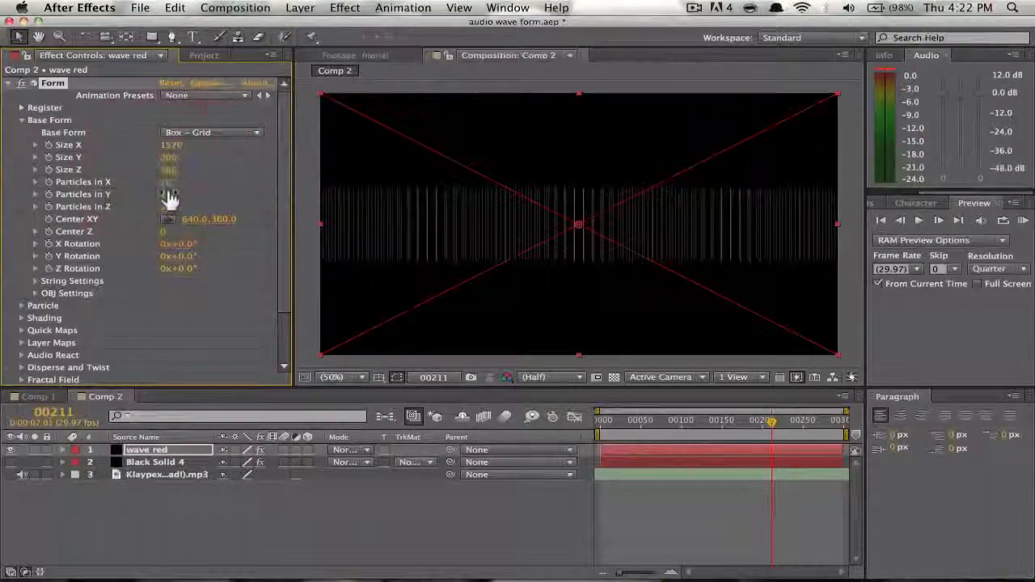
{"action": "left_click_drag", "start_coordinate": [161, 209], "coordinate": [151, 208]}
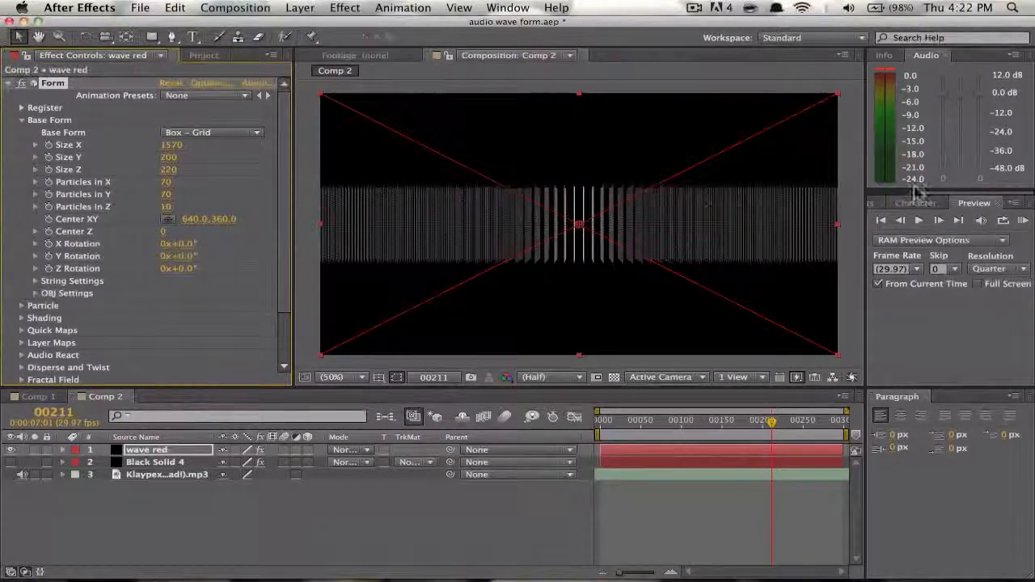
{"action": "left_click_drag", "start_coordinate": [208, 219], "coordinate": [351, 264]}
{"action": "key", "text": "super+z"}
{"action": "key", "text": "super+z"}
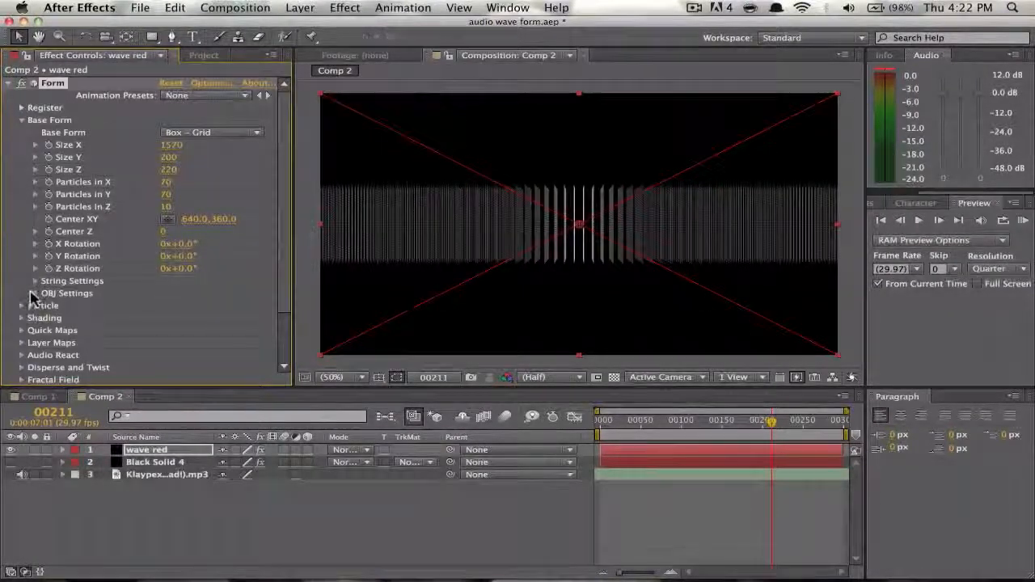
- Review the wave red layer's particle settings and type options, keeping Sphere as the particle type
{"action": "left_click", "coordinate": [22, 120]}
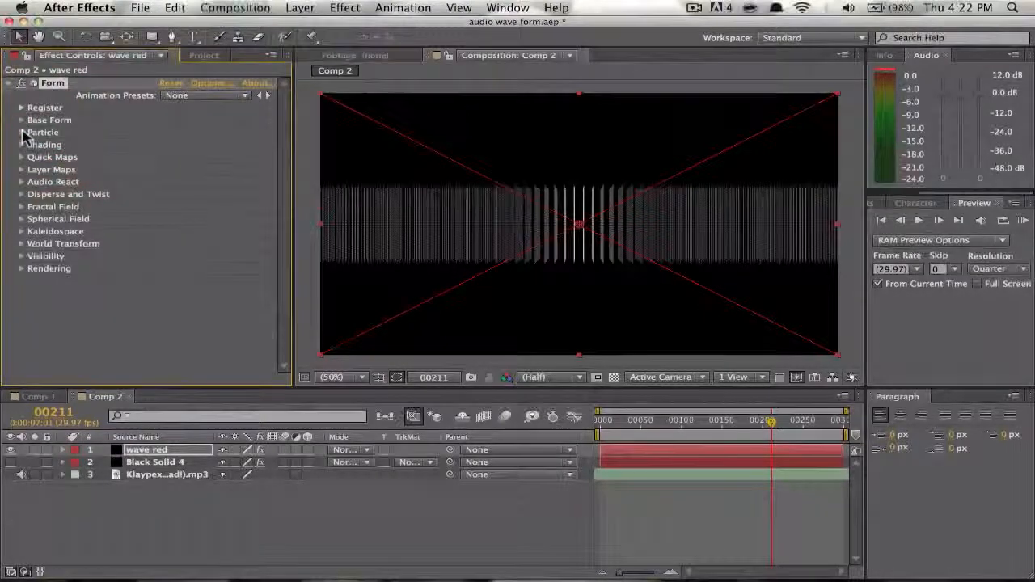
{"action": "left_click", "coordinate": [22, 132]}
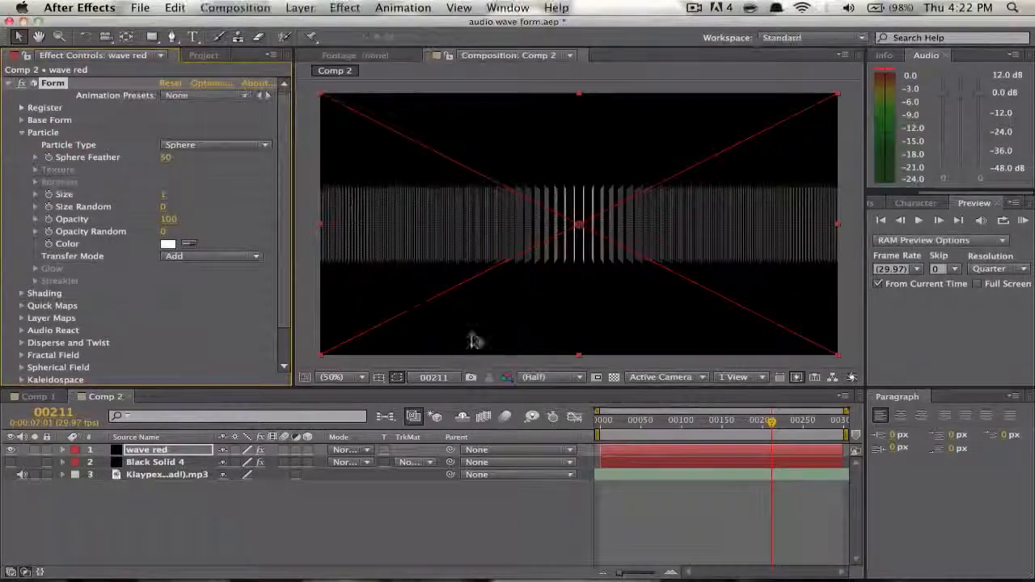
{"action": "left_click", "coordinate": [215, 145]}
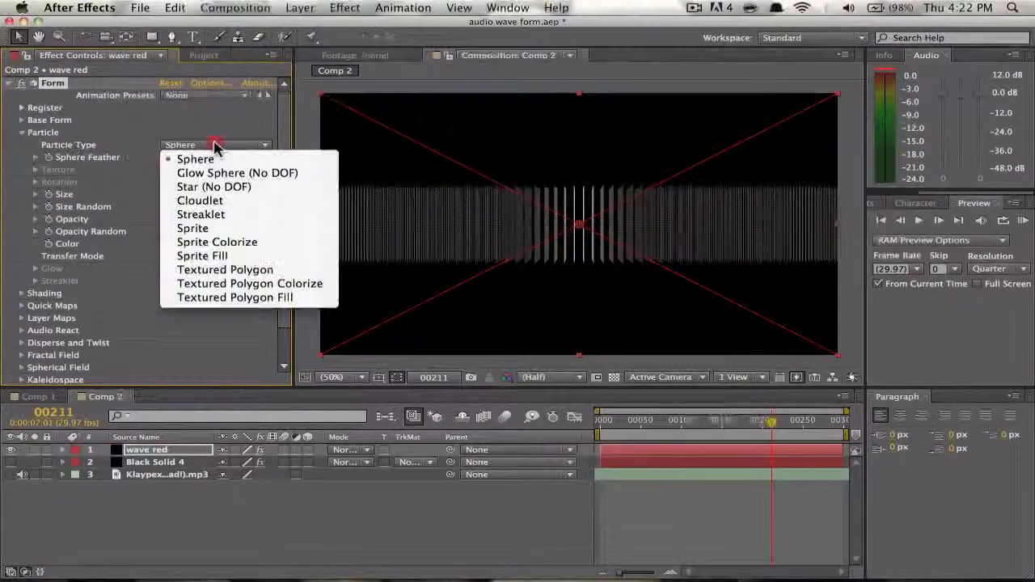
{"action": "left_click", "coordinate": [289, 160]}
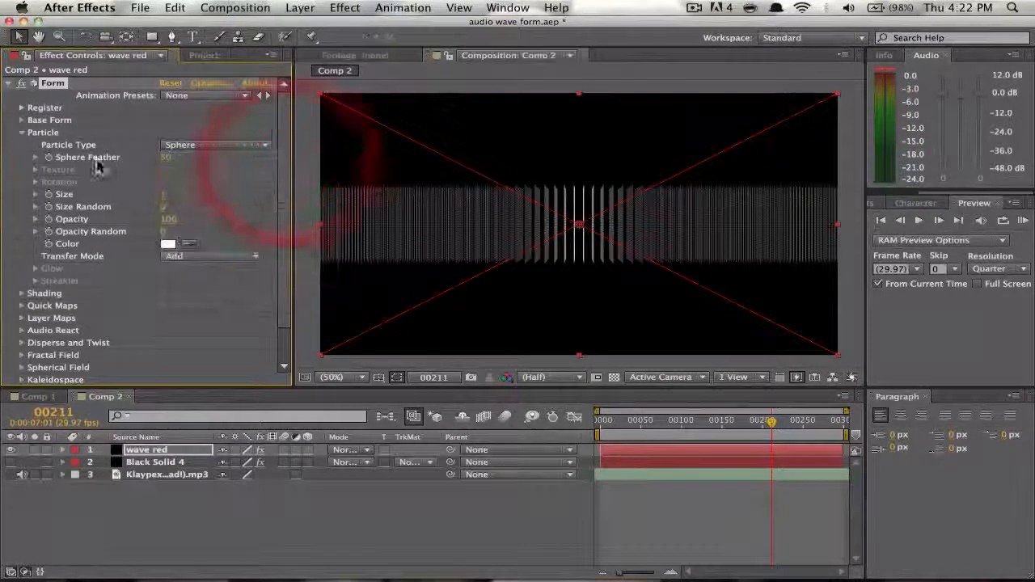
{"action": "left_click", "coordinate": [22, 132]}
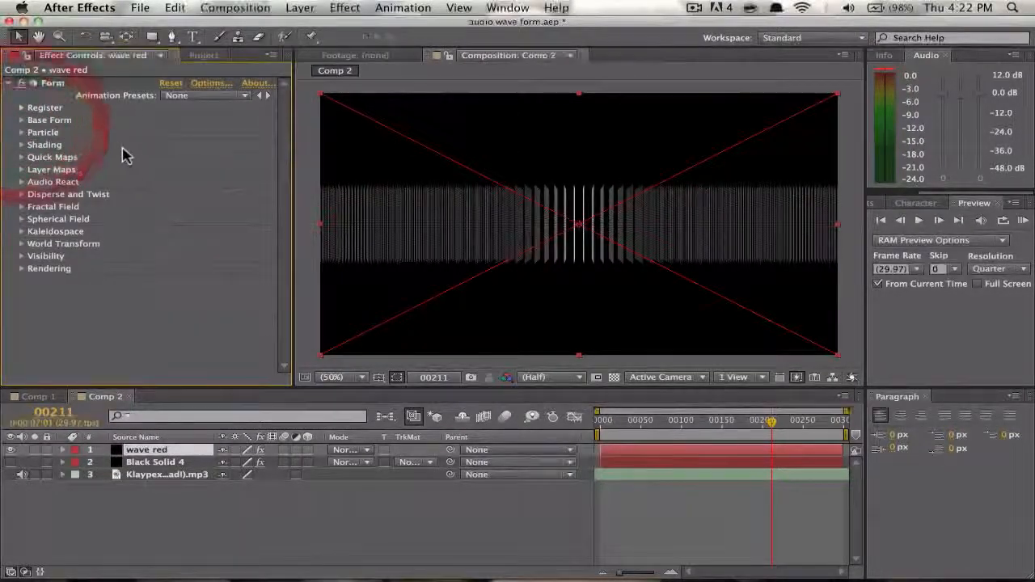
- Change the base form to Box - Strings with 10 strings in Y, 2 strings in Z and Size Z 470
{"action": "left_click", "coordinate": [22, 120]}
{"action": "left_click", "coordinate": [252, 135]}
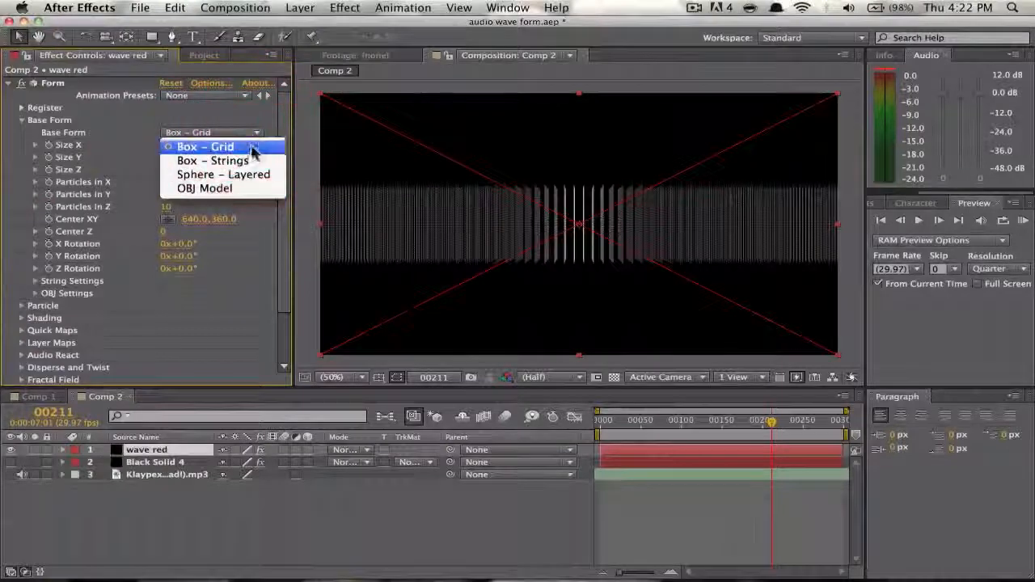
{"action": "left_click", "coordinate": [258, 162]}
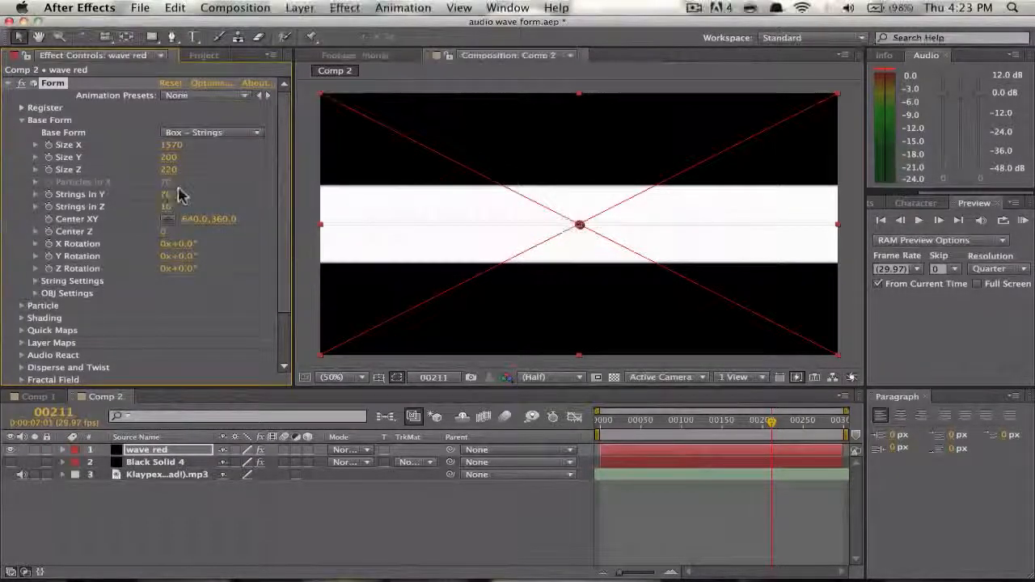
{"action": "mouse_move", "coordinate": [170, 195]}
{"action": "left_mouse_down"}
{"action": "mouse_move", "coordinate": [143, 201]}
{"action": "mouse_move", "coordinate": [161, 196]}
{"action": "mouse_move", "coordinate": [147, 199]}
{"action": "mouse_move", "coordinate": [162, 214]}
{"action": "left_mouse_up"}
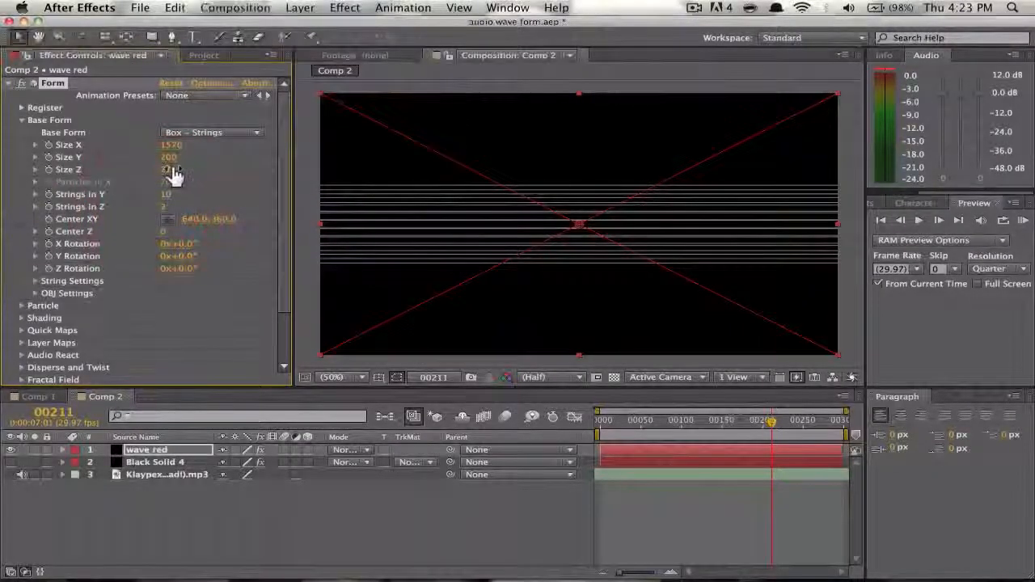
{"action": "left_click_drag", "start_coordinate": [174, 176], "coordinate": [209, 174]}
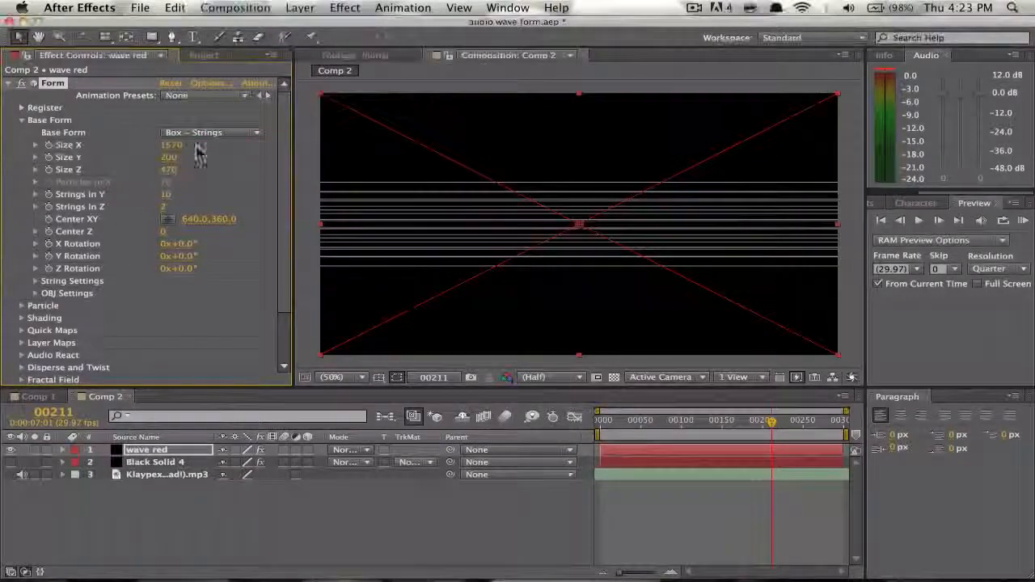
- Set the wave red layer's particle color to red (F40303)
{"action": "left_click", "coordinate": [23, 121]}
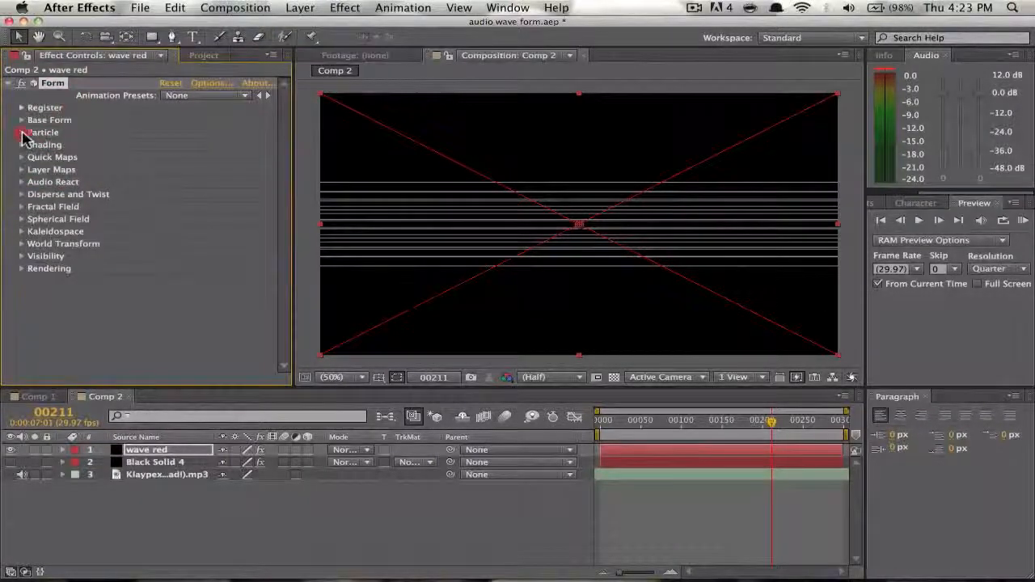
{"action": "left_click", "coordinate": [22, 132]}
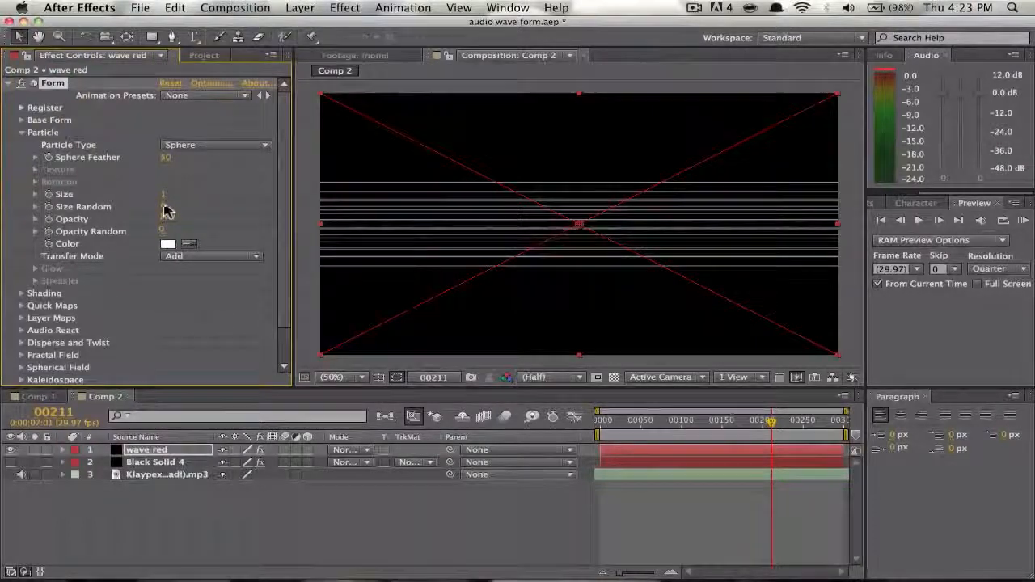
{"action": "left_click", "coordinate": [167, 247]}
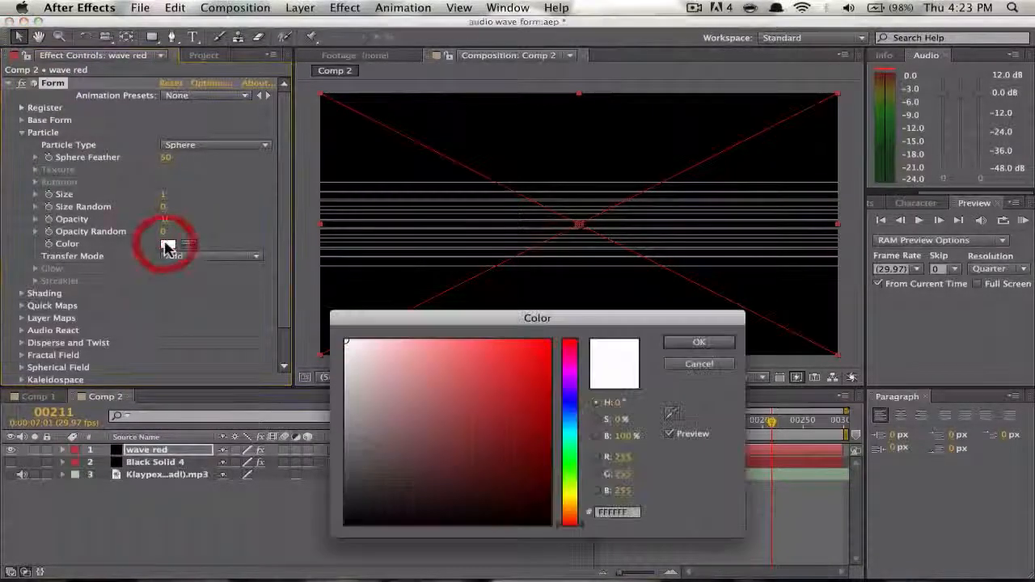
{"action": "left_click", "coordinate": [560, 348]}
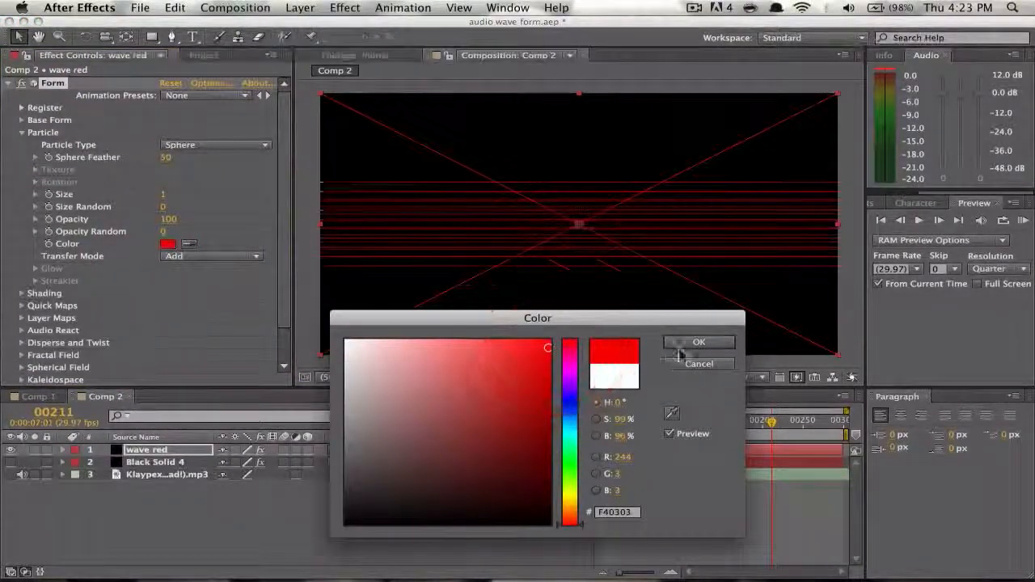
{"action": "left_click", "coordinate": [697, 342]}
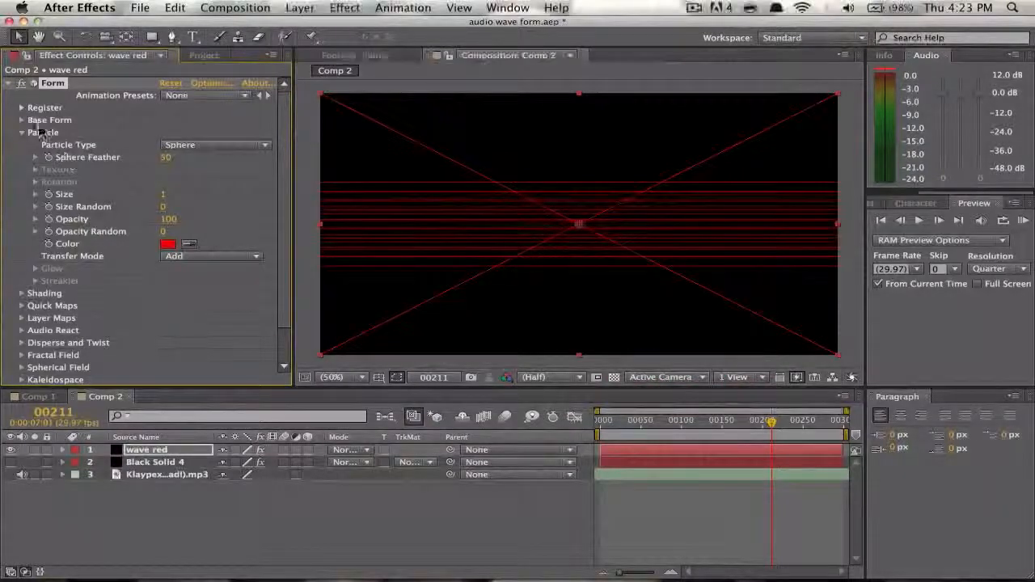
{"action": "left_click", "coordinate": [23, 133]}
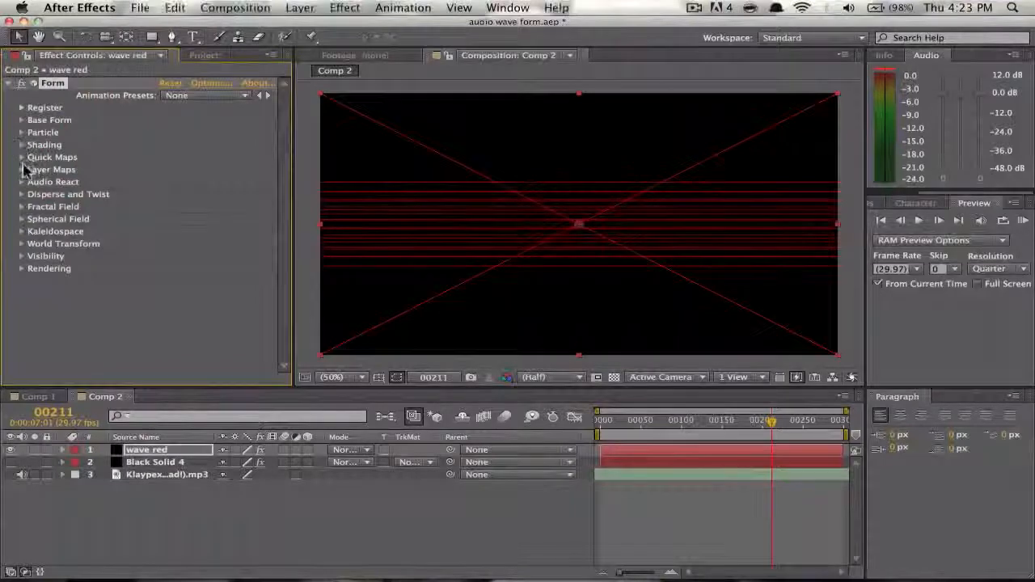
- Set the Disperse amount of the wave red layer's Form effect to -141
{"action": "left_click", "coordinate": [23, 195]}
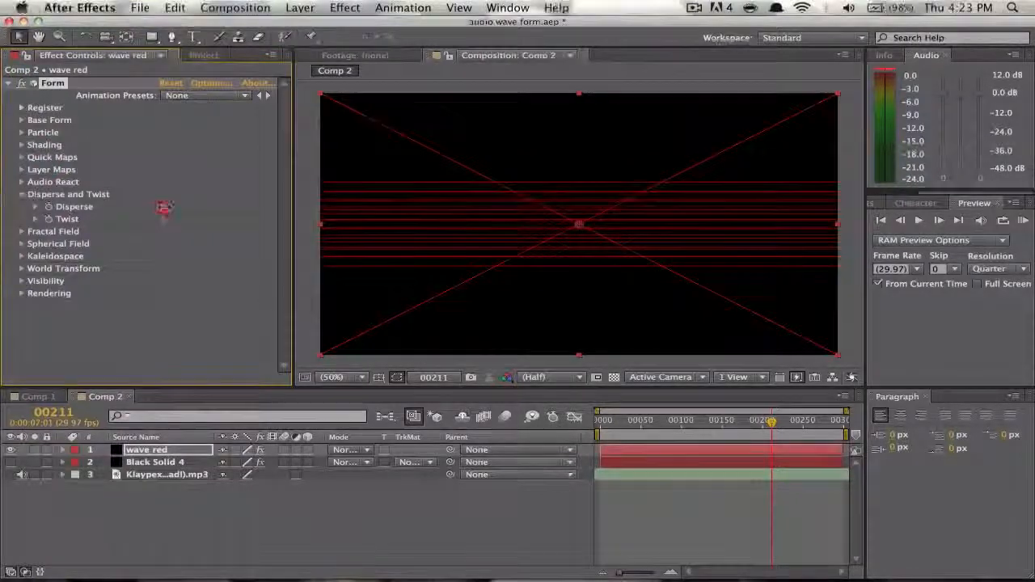
{"action": "left_click_drag", "start_coordinate": [163, 207], "coordinate": [39, 204]}
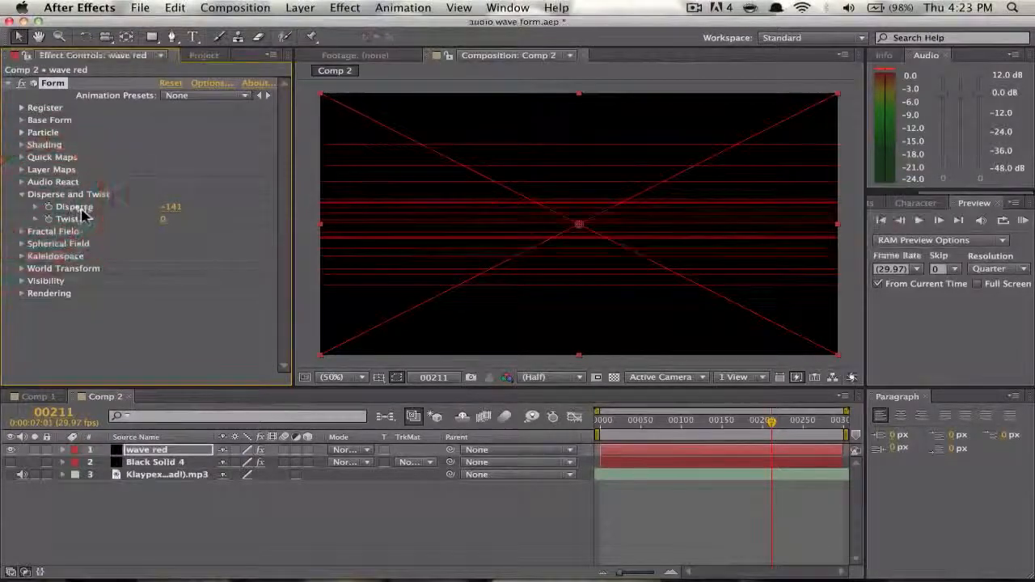
- Set the wave red layer's Form Twist to 6 and its Disperse amount to -64
{"action": "mouse_move", "coordinate": [164, 219]}
{"action": "left_mouse_down"}
{"action": "mouse_move", "coordinate": [203, 215]}
{"action": "mouse_move", "coordinate": [167, 215]}
{"action": "mouse_move", "coordinate": [256, 237]}
{"action": "mouse_move", "coordinate": [176, 243]}
{"action": "mouse_move", "coordinate": [232, 240]}
{"action": "left_mouse_up"}
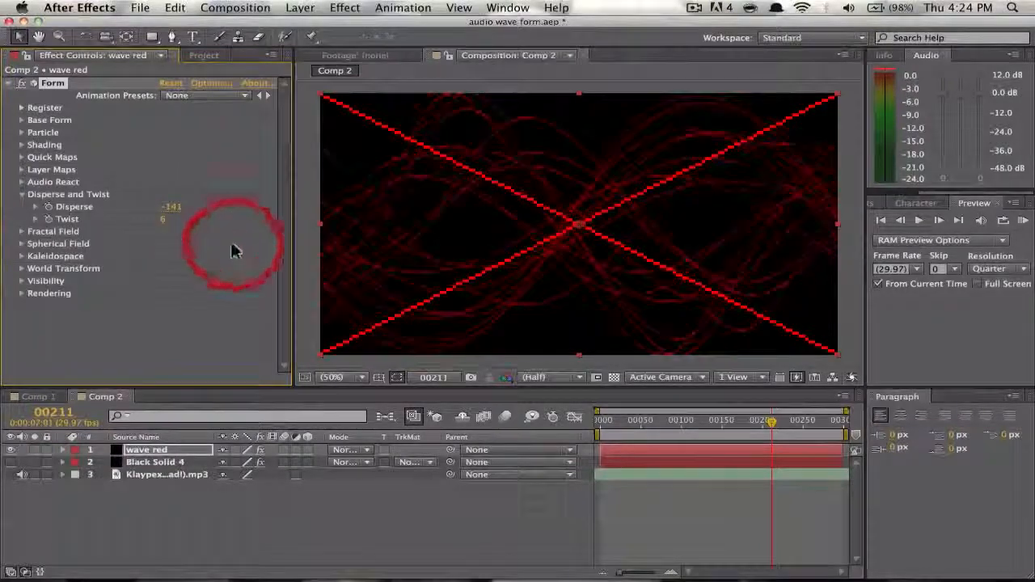
{"action": "left_click_drag", "start_coordinate": [178, 218], "coordinate": [183, 208]}
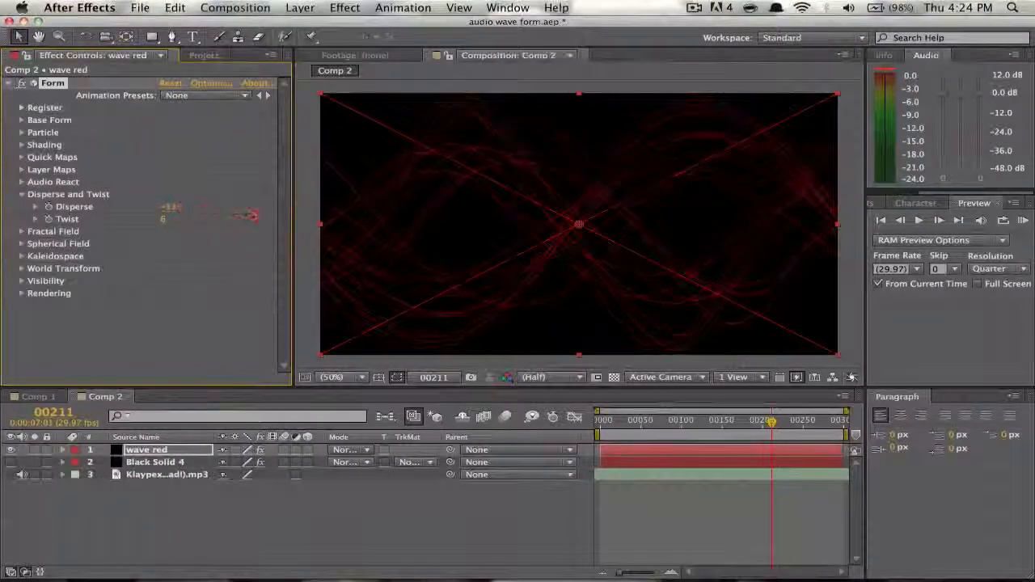
{"action": "mouse_move", "coordinate": [252, 215]}
{"action": "left_mouse_down"}
{"action": "mouse_move", "coordinate": [279, 226]}
{"action": "mouse_move", "coordinate": [236, 216]}
{"action": "left_mouse_up"}
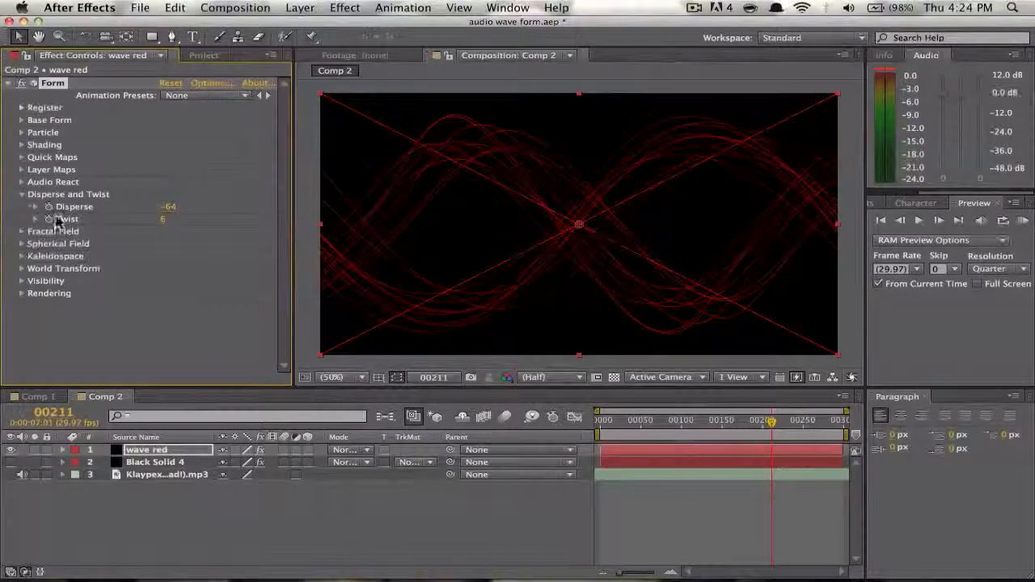
{"action": "left_click", "coordinate": [22, 195]}
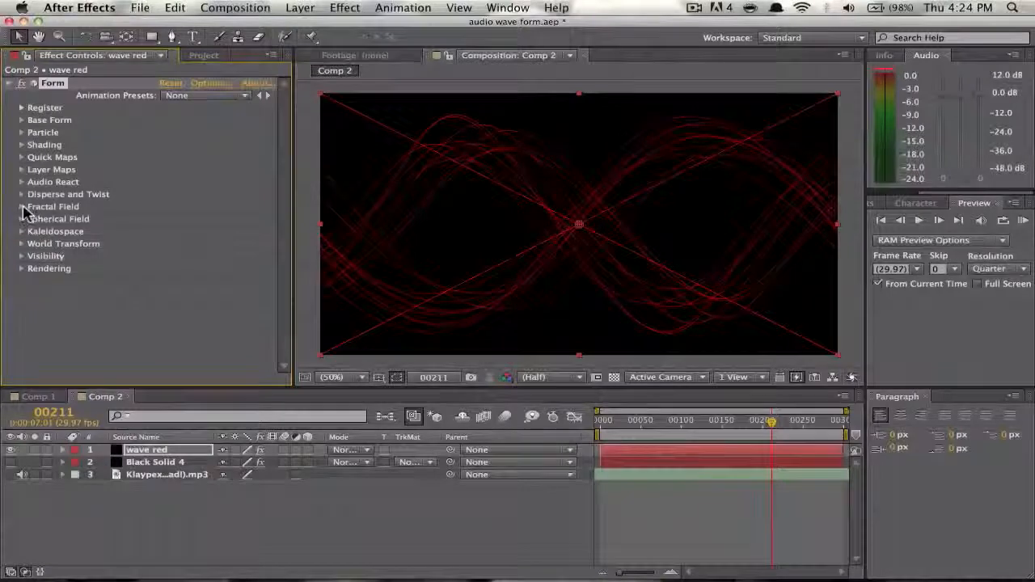
- Try a small Displace amount in the Form effect's Fractal Field and return it to 0
{"action": "left_click", "coordinate": [23, 207]}
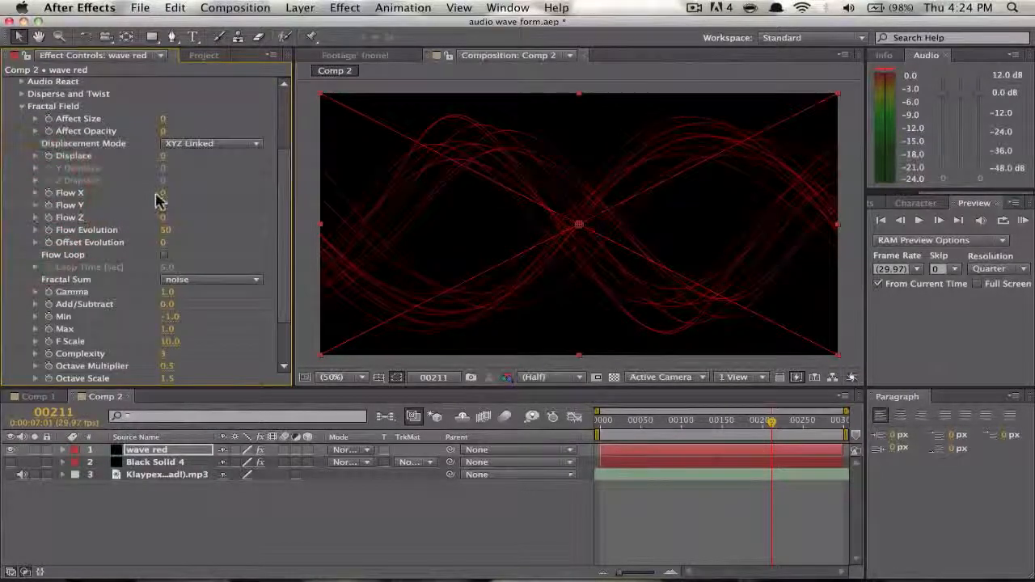
{"action": "left_click_drag", "start_coordinate": [161, 159], "coordinate": [237, 184]}
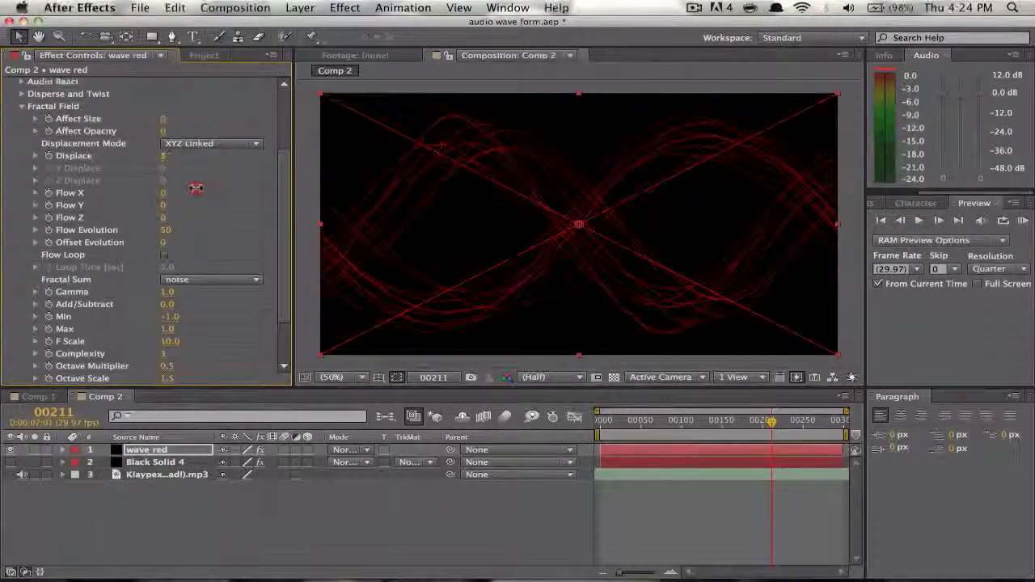
{"action": "left_click", "coordinate": [163, 157]}
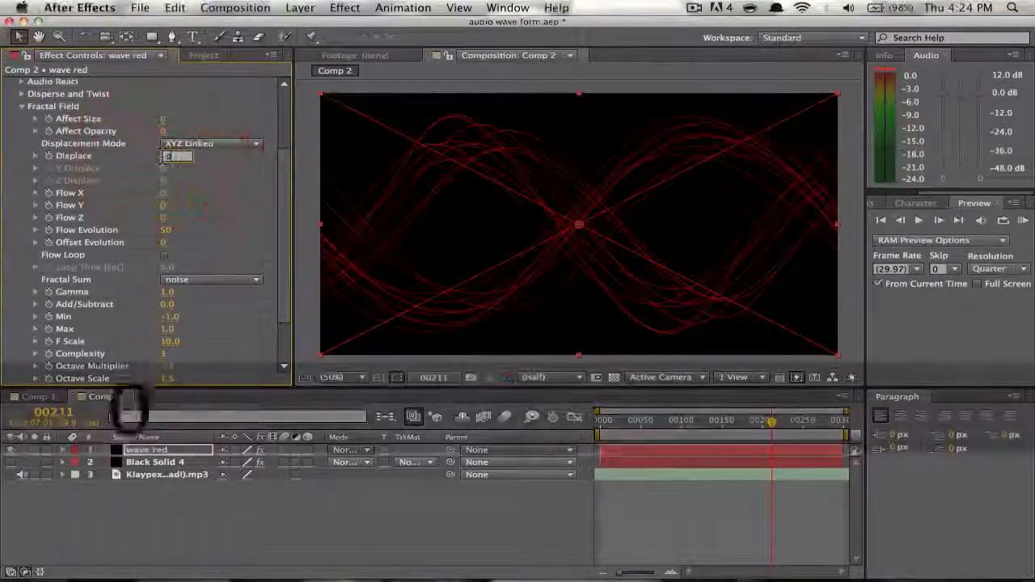
{"action": "key", "text": "Return"}
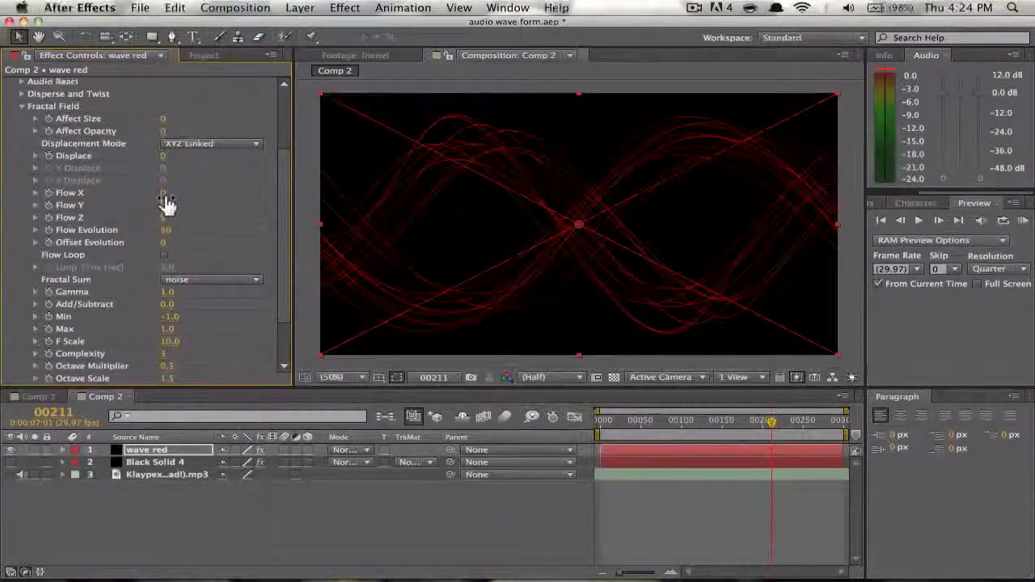
- Set the Fractal Field's Flow X to 662, Flow Z to 63 and Flow Evolution to 231
{"action": "left_click_drag", "start_coordinate": [165, 194], "coordinate": [566, 192]}
{"action": "left_click_drag", "start_coordinate": [712, 232], "coordinate": [404, 261]}
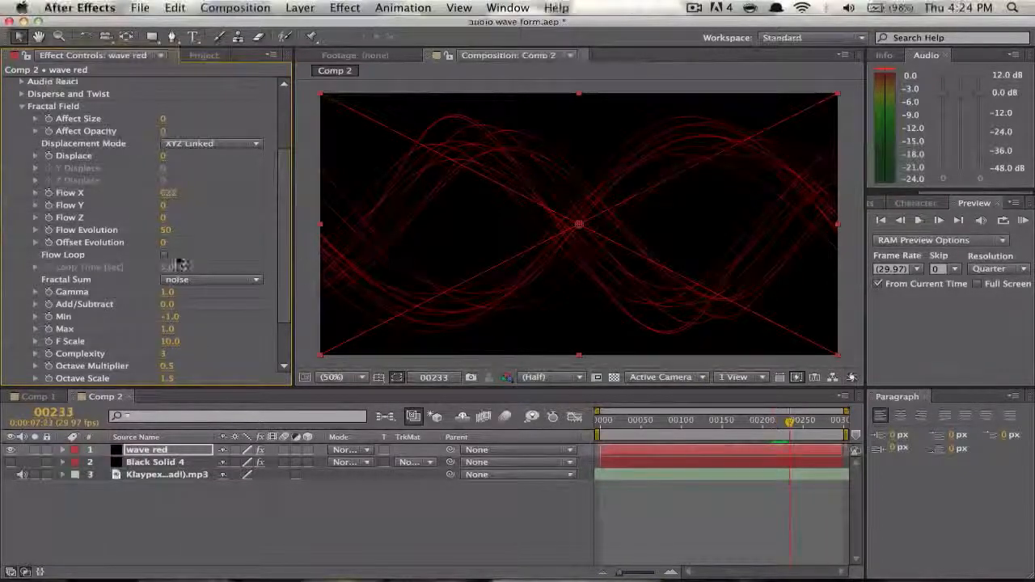
{"action": "left_click", "coordinate": [666, 421]}
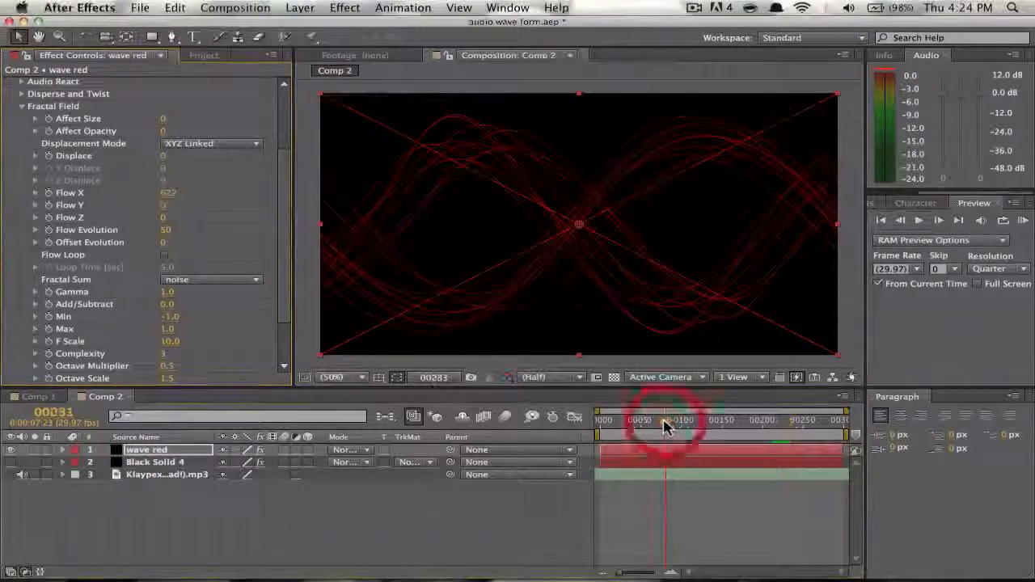
{"action": "left_click_drag", "start_coordinate": [169, 195], "coordinate": [206, 196]}
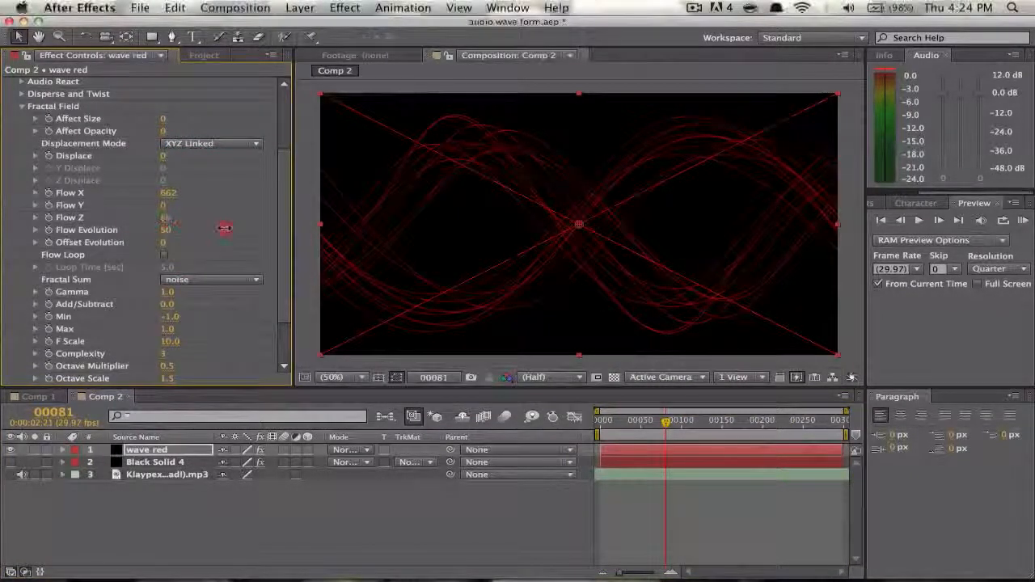
{"action": "left_click_drag", "start_coordinate": [225, 228], "coordinate": [346, 254]}
- Play the composition to check the fractal motion and set the Fractal Field's Displace to 26
{"action": "key", "text": "space"}
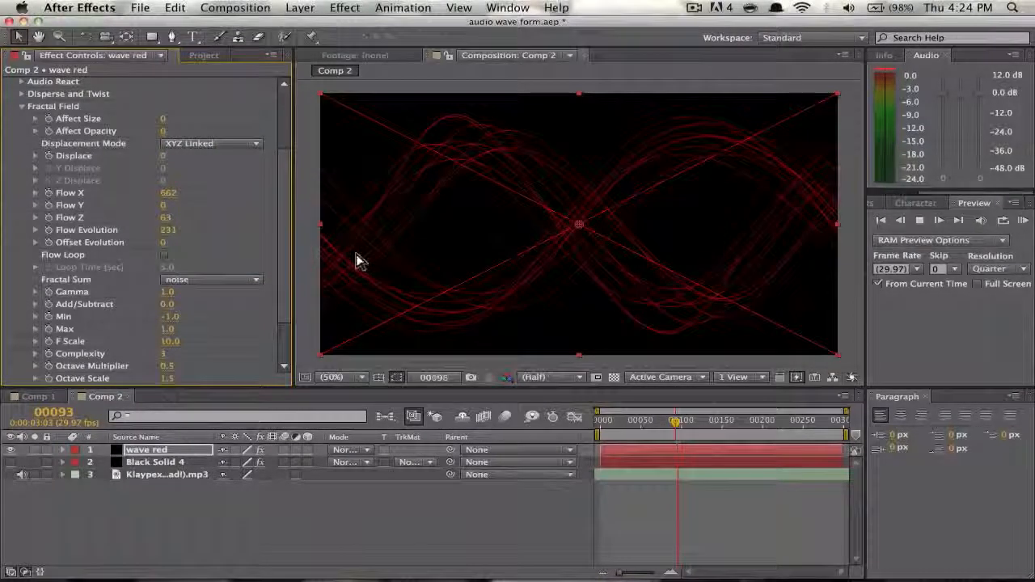
{"action": "key", "text": "space"}
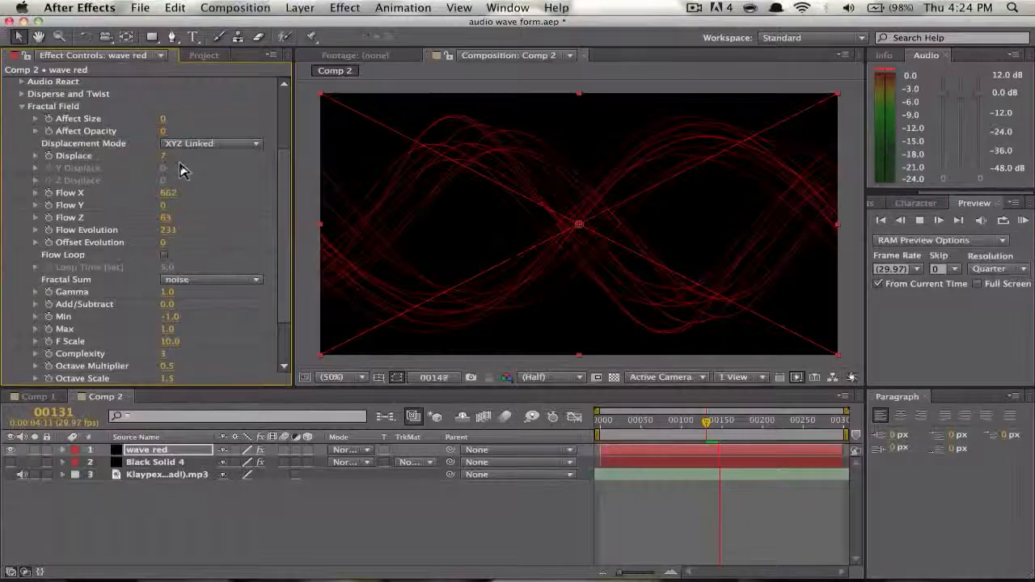
{"action": "key", "text": "space"}
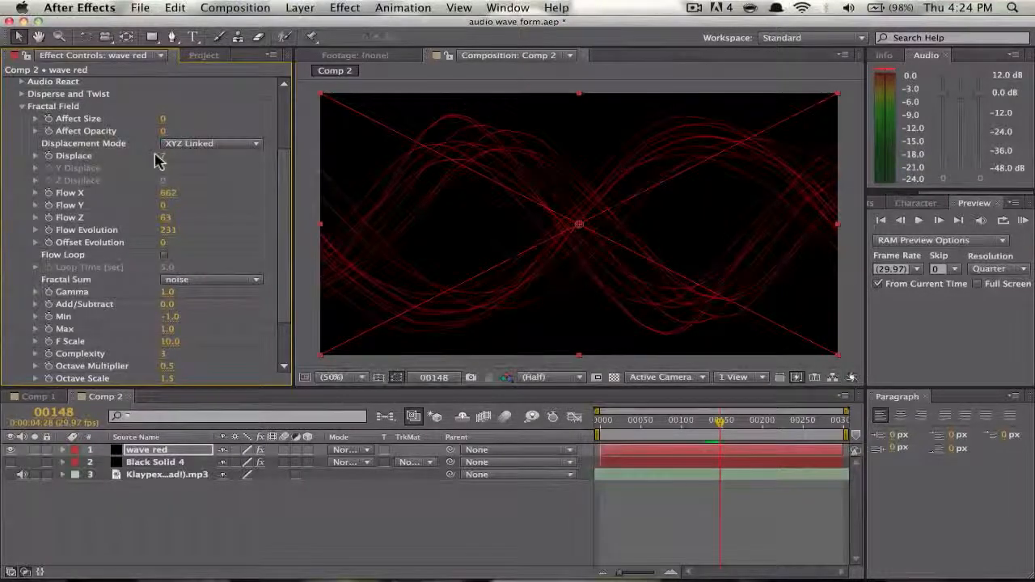
{"action": "left_click_drag", "start_coordinate": [162, 157], "coordinate": [164, 155]}
{"action": "left_click_drag", "start_coordinate": [174, 156], "coordinate": [166, 156]}
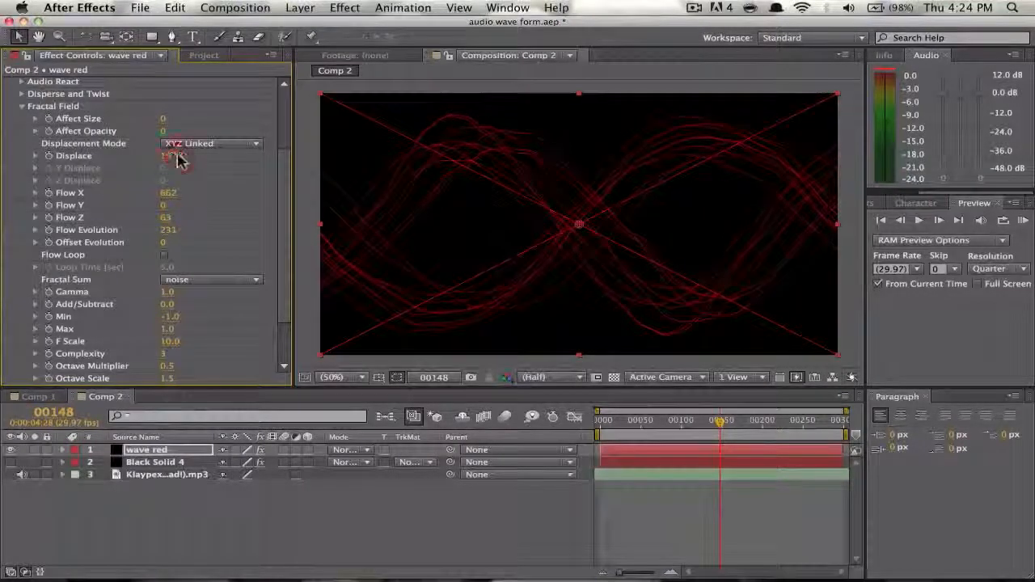
- Play the composition from about frame 197 to check how the displaced strings move
{"action": "left_click", "coordinate": [613, 422]}
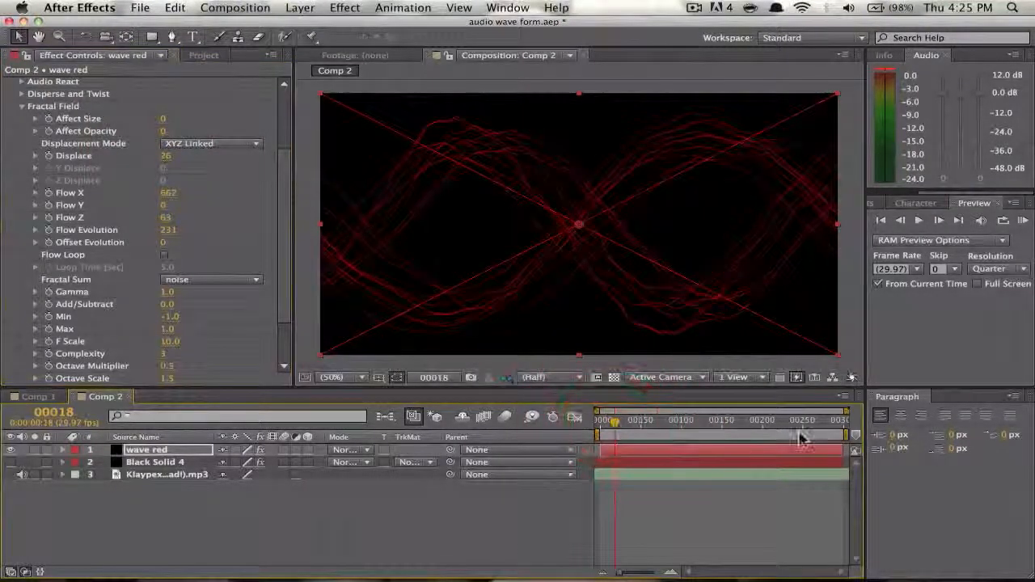
{"action": "left_click", "coordinate": [761, 422]}
{"action": "key", "text": "space"}
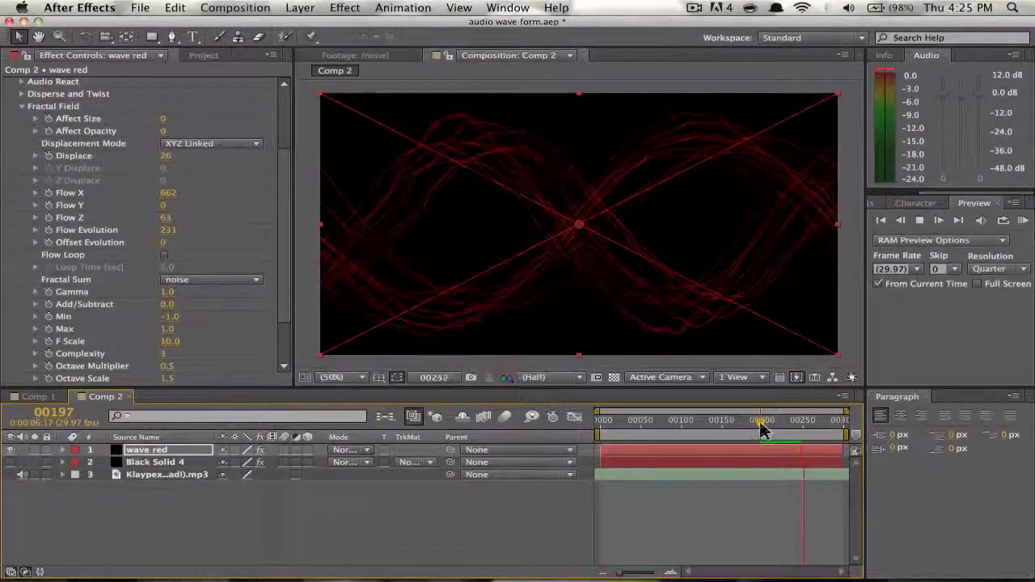
{"action": "key", "text": "space"}
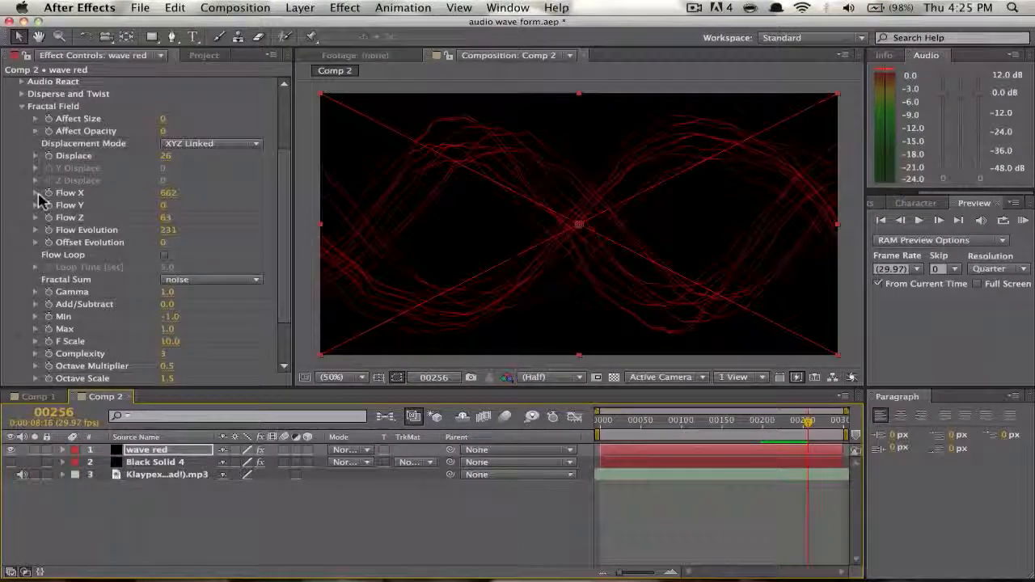
{"action": "left_click", "coordinate": [24, 108]}
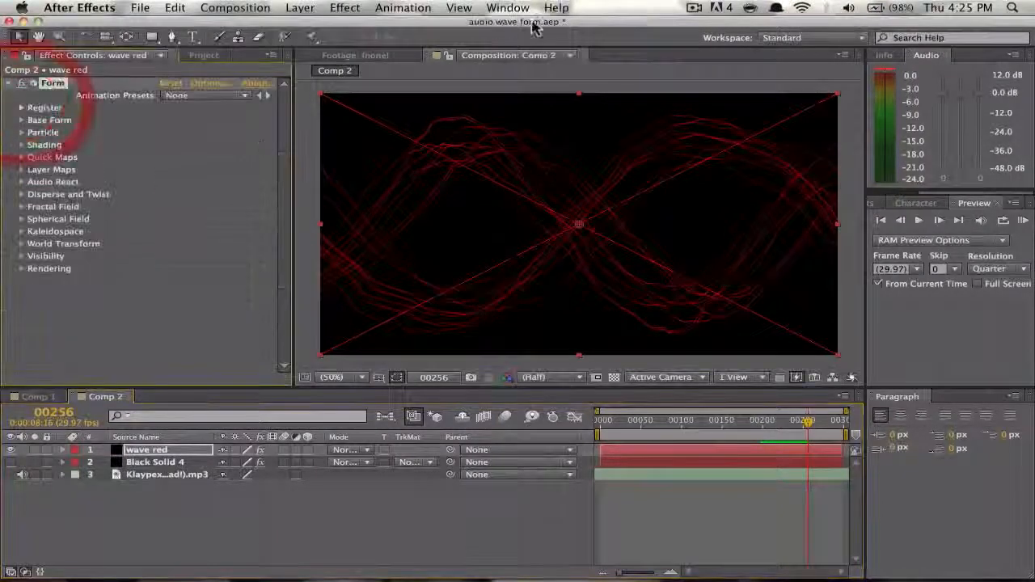
{"action": "left_click", "coordinate": [694, 7]}
{"action": "left_click", "coordinate": [694, 8]}
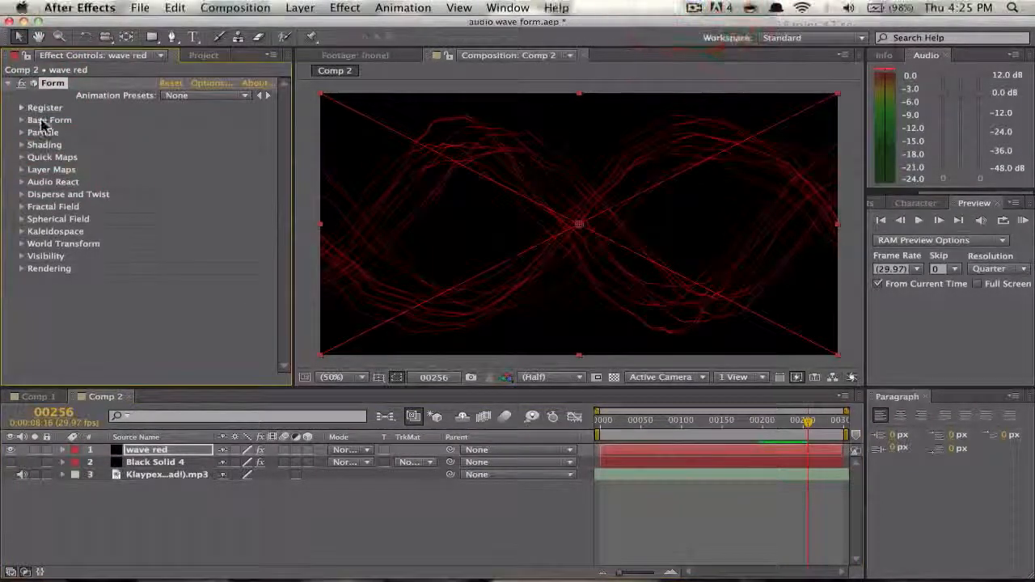
{"action": "left_click", "coordinate": [20, 206]}
{"action": "scroll", "coordinate": [20, 203], "scroll_direction": "down", "scroll_amount": 3}
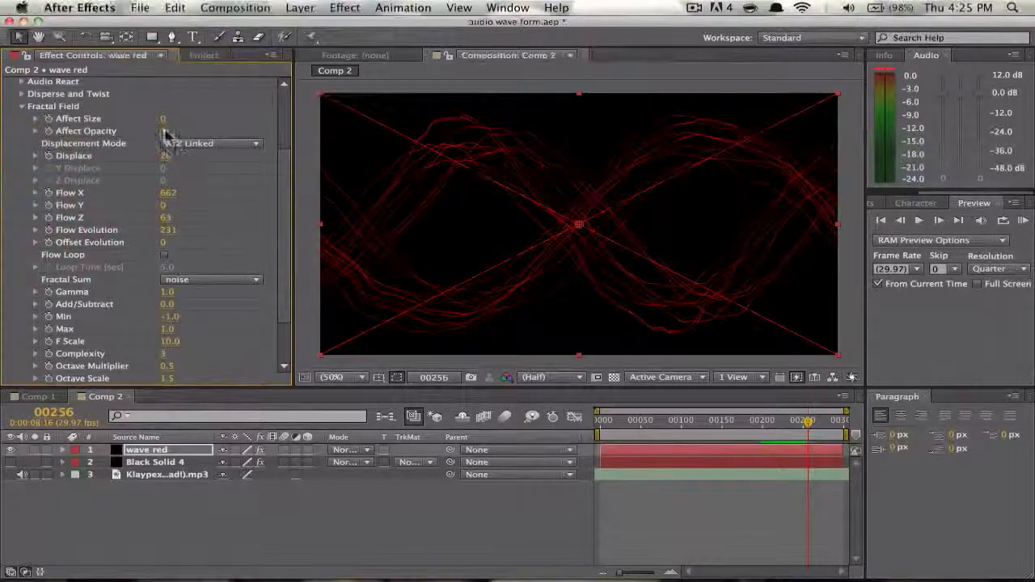
{"action": "left_click", "coordinate": [21, 106]}
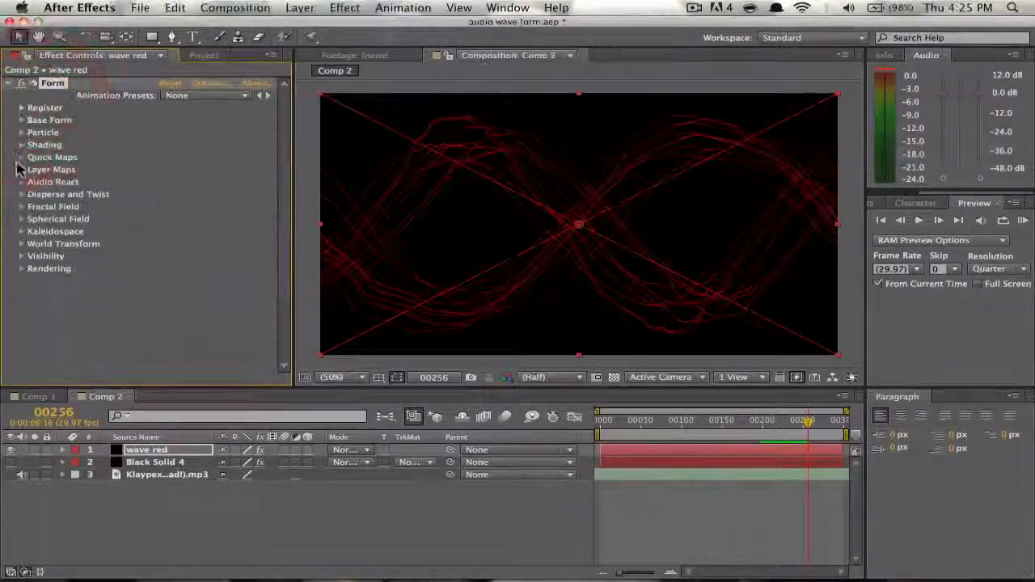
- Assign the Klaypex - Lights mp3 as the audio layer for the wave red layer's Audio React settings
{"action": "left_click", "coordinate": [21, 182]}
{"action": "left_click", "coordinate": [186, 194]}
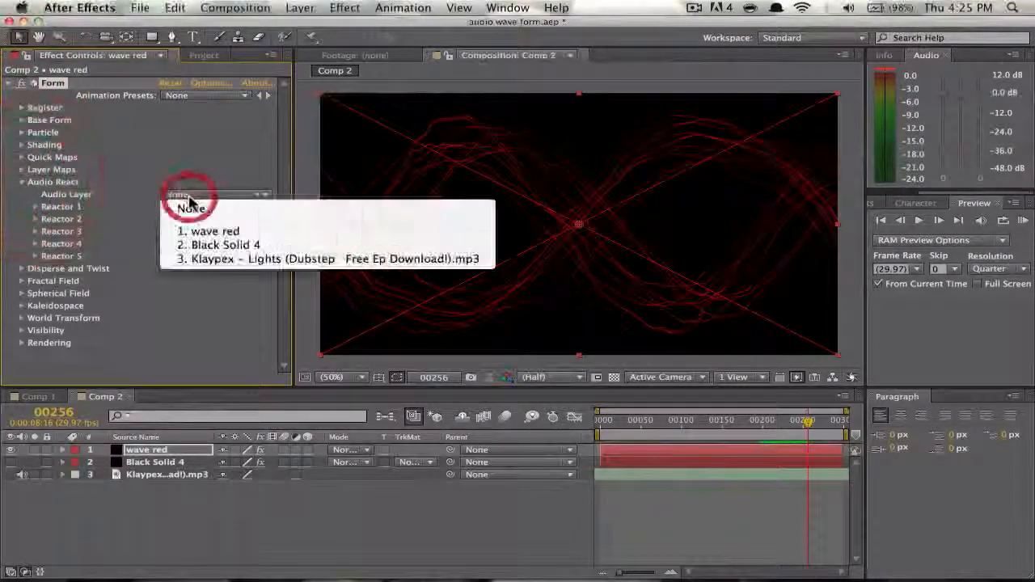
{"action": "left_click", "coordinate": [203, 261]}
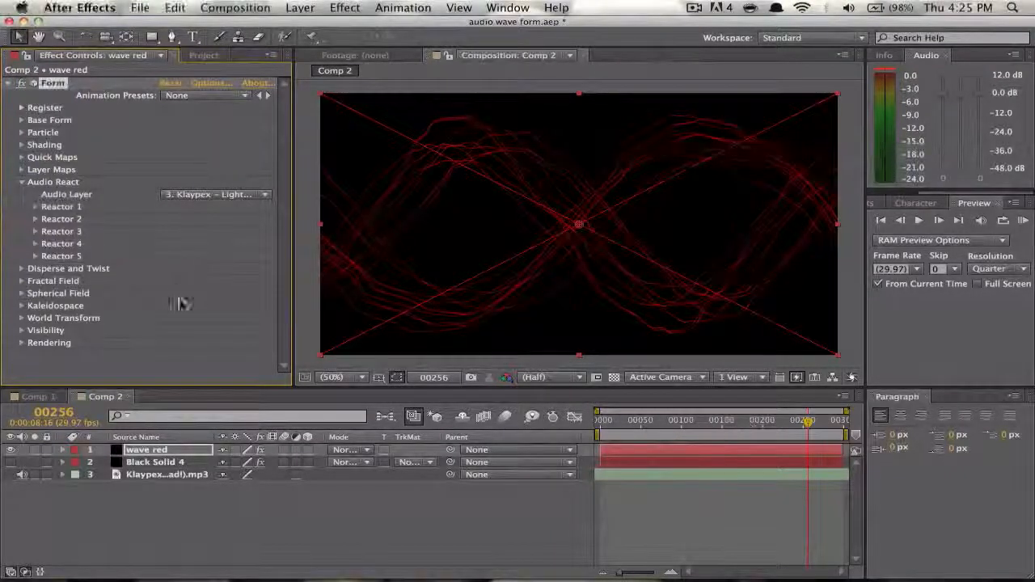
- Map Audio React's Reactor 1 to Fractal, with Strength 720 and Frequency 2200 Hz
{"action": "left_click", "coordinate": [36, 207]}
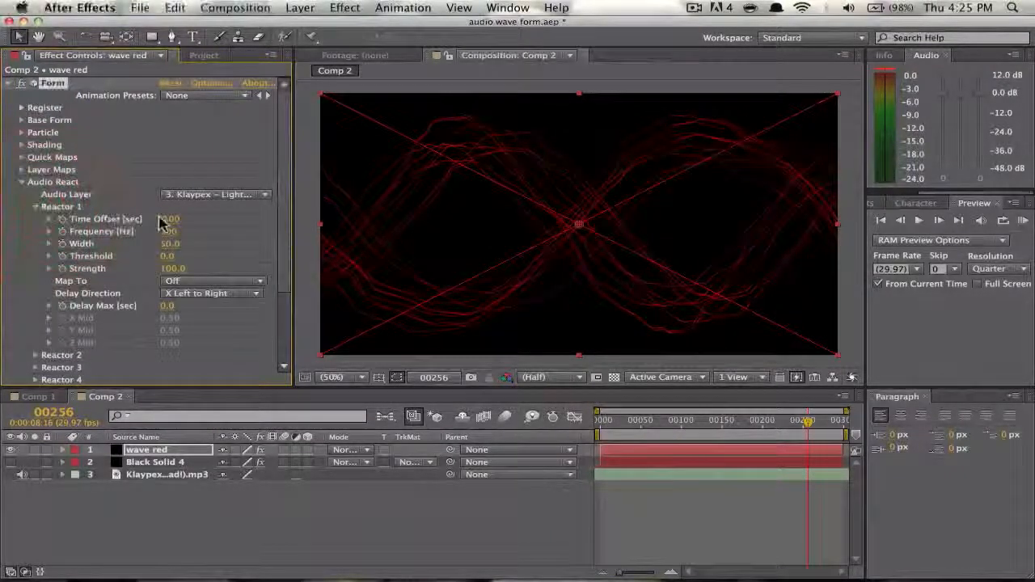
{"action": "left_click", "coordinate": [172, 283]}
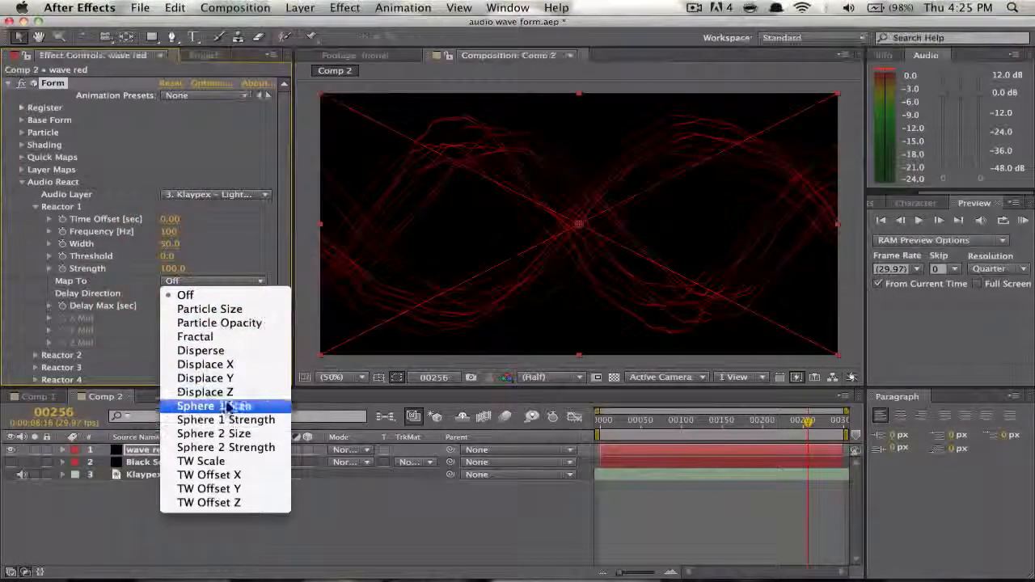
{"action": "left_click", "coordinate": [229, 342]}
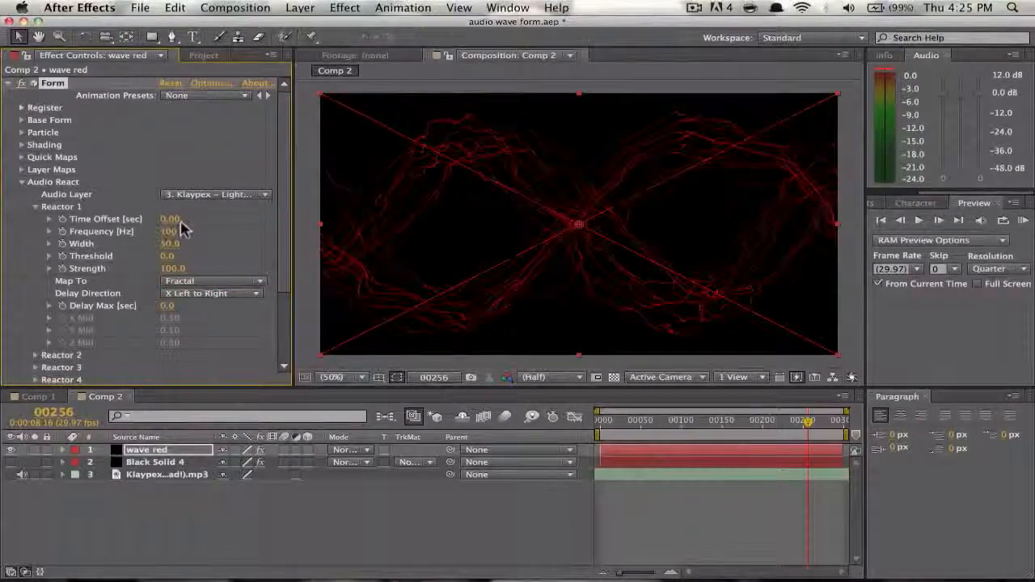
{"action": "left_click_drag", "start_coordinate": [177, 268], "coordinate": [233, 284]}
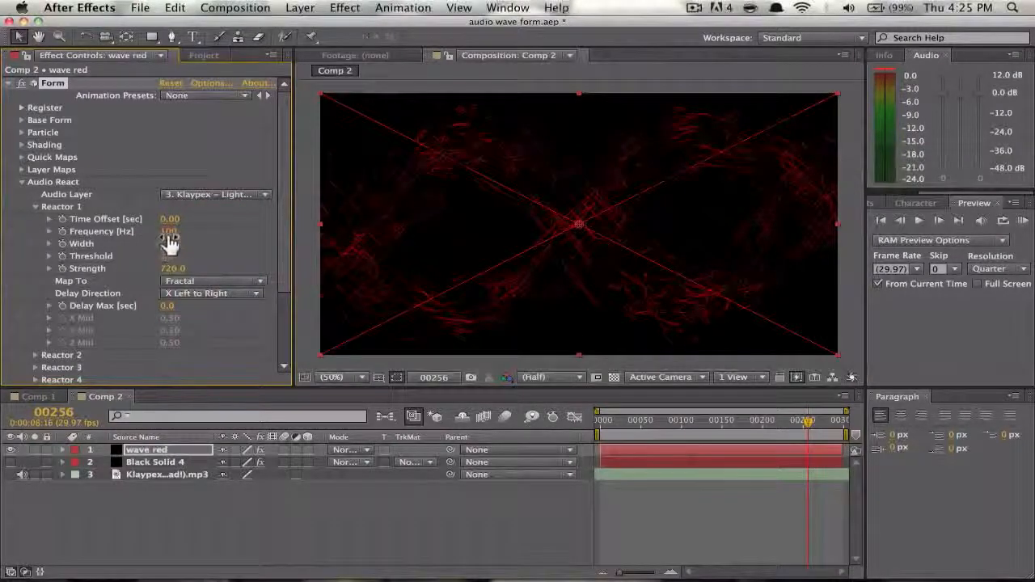
{"action": "mouse_move", "coordinate": [174, 233]}
{"action": "left_mouse_down"}
{"action": "mouse_move", "coordinate": [201, 233]}
{"action": "mouse_move", "coordinate": [153, 232]}
{"action": "mouse_move", "coordinate": [172, 231]}
{"action": "left_mouse_up"}
- RAM preview the composition from frame 174 to check the strings' reaction to the music
{"action": "left_click", "coordinate": [743, 420]}
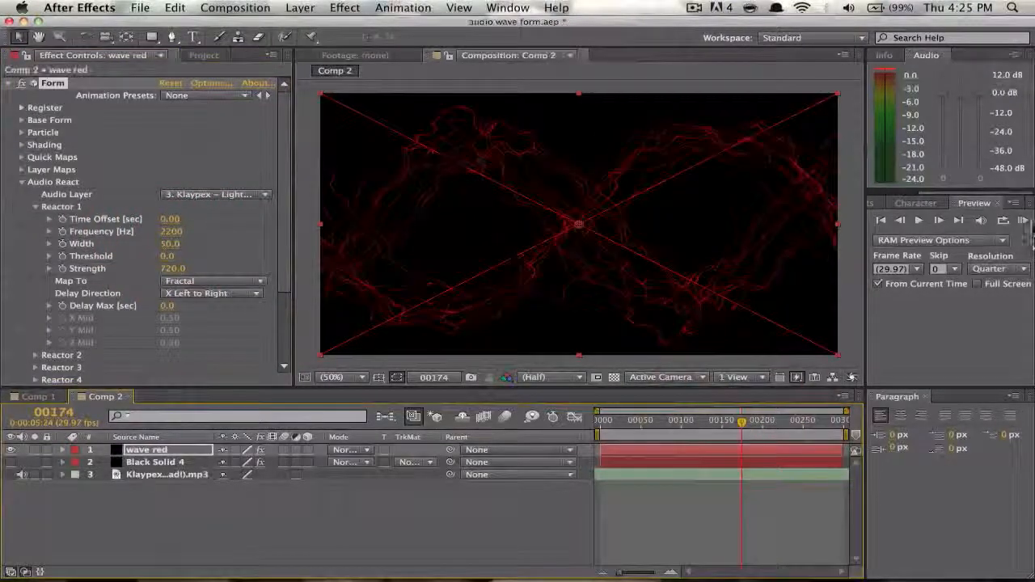
{"action": "left_click", "coordinate": [1023, 220]}
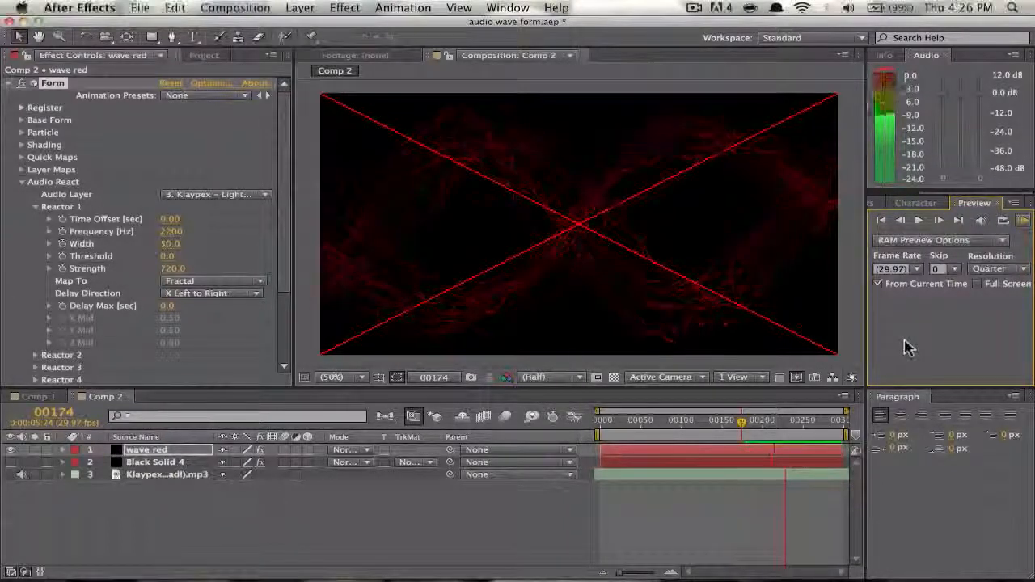
{"action": "key", "text": "space"}
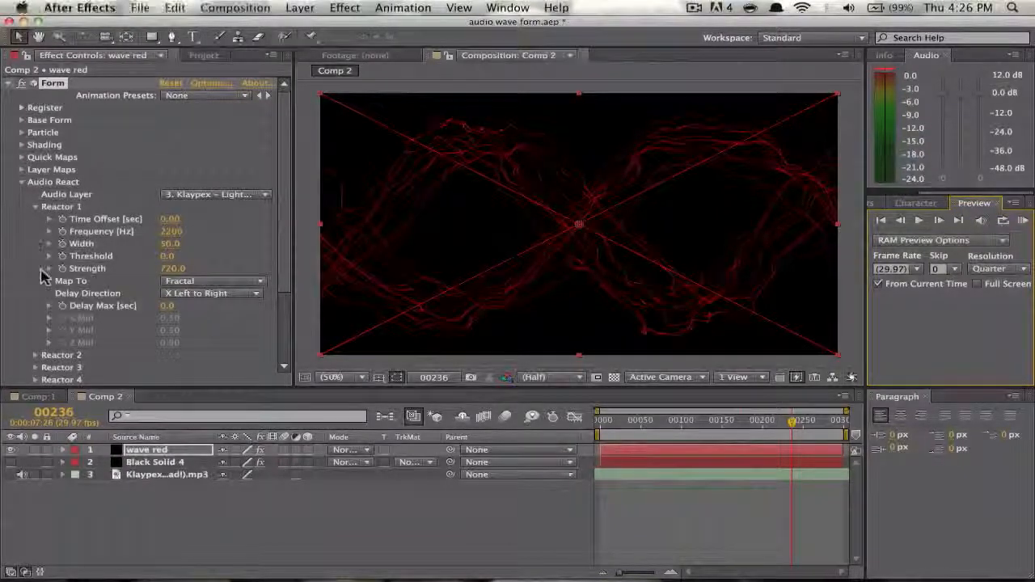
- Set the Flow X value in the wave red layer's Fractal Field to 0
{"action": "scroll", "coordinate": [37, 307], "scroll_direction": "down", "scroll_amount": 3}
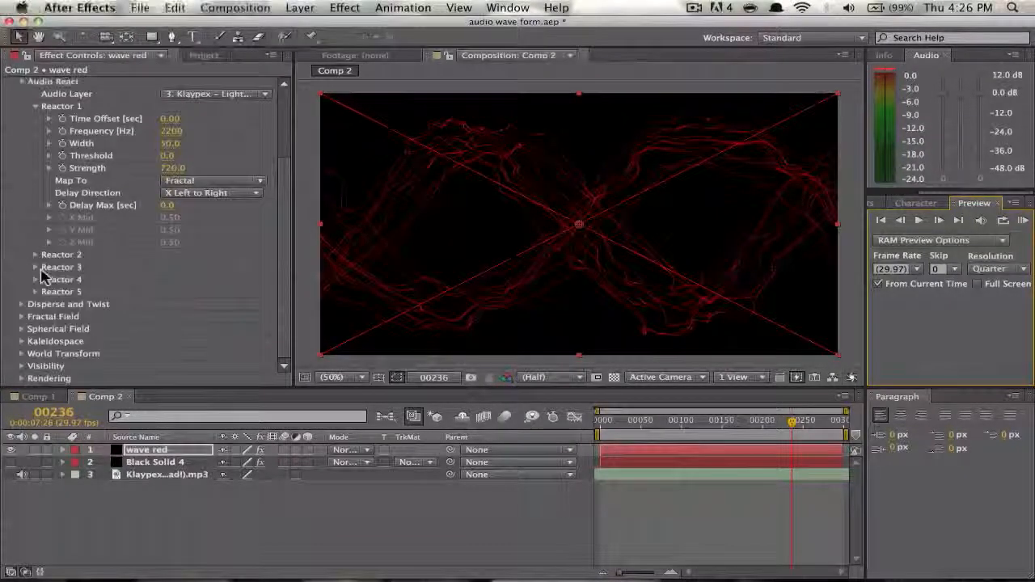
{"action": "left_click", "coordinate": [22, 317]}
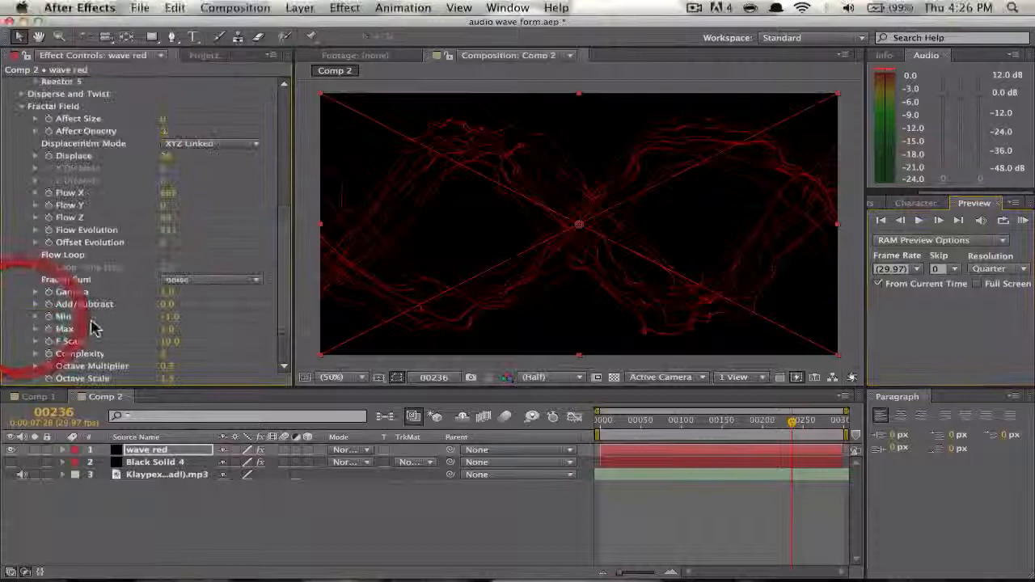
{"action": "left_click", "coordinate": [165, 194]}
{"action": "type", "text": "0"}
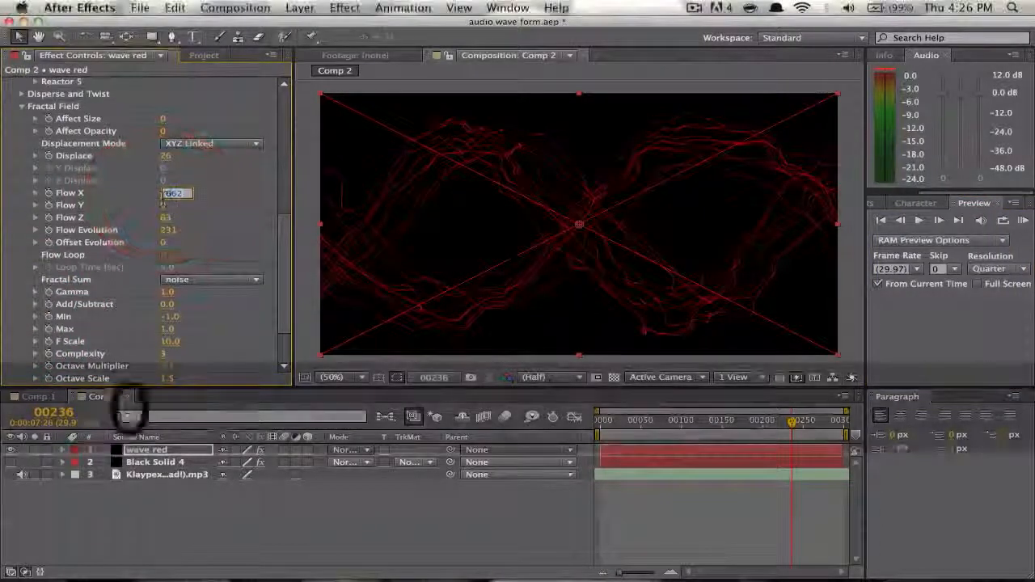
{"action": "key", "text": "Return"}
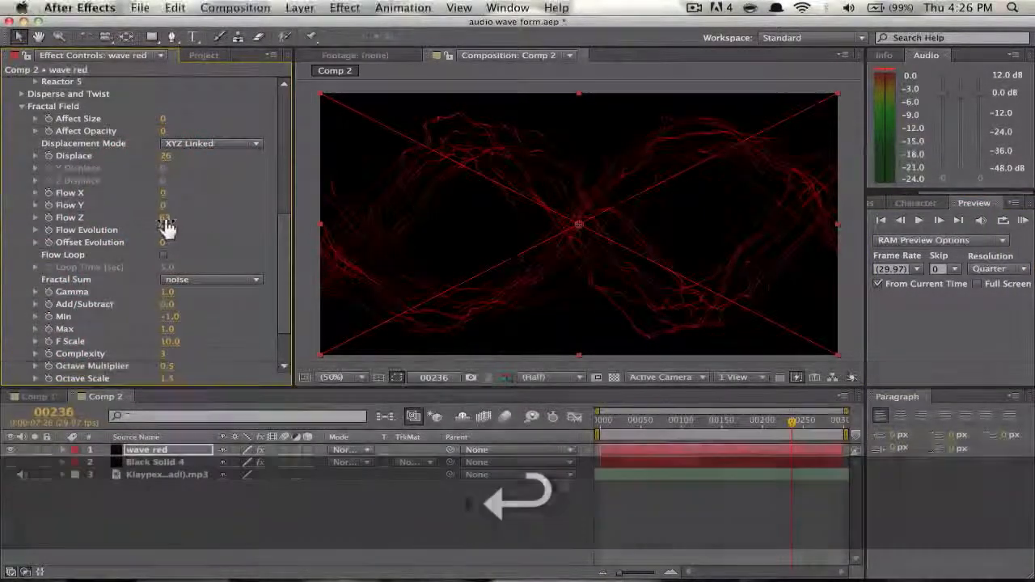
- Set Flow Z and Displace to 0 in the wave red layer's Fractal Field
{"action": "left_click", "coordinate": [166, 218]}
{"action": "type", "text": "0"}
{"action": "key", "text": "Return"}
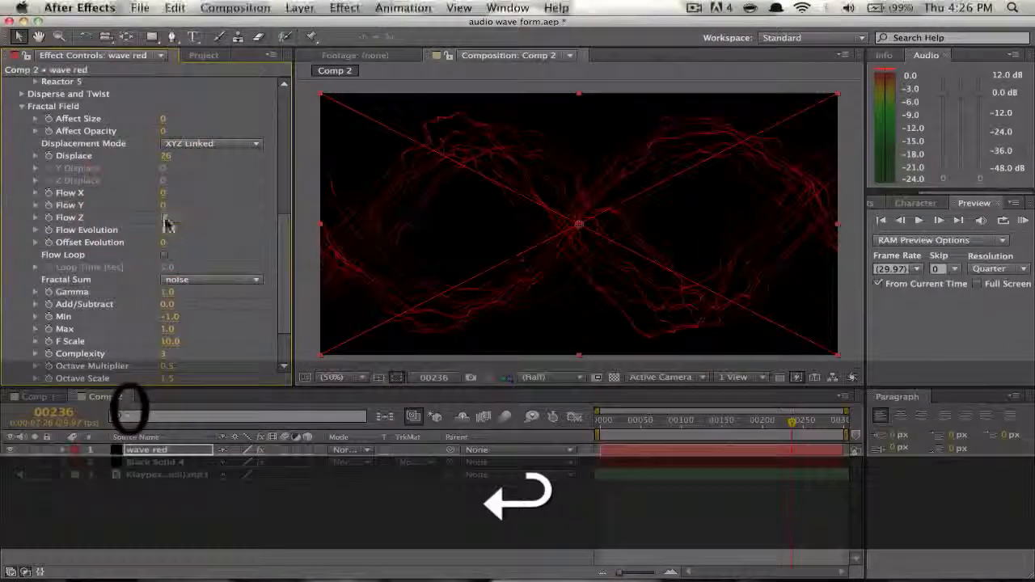
{"action": "left_click", "coordinate": [22, 106]}
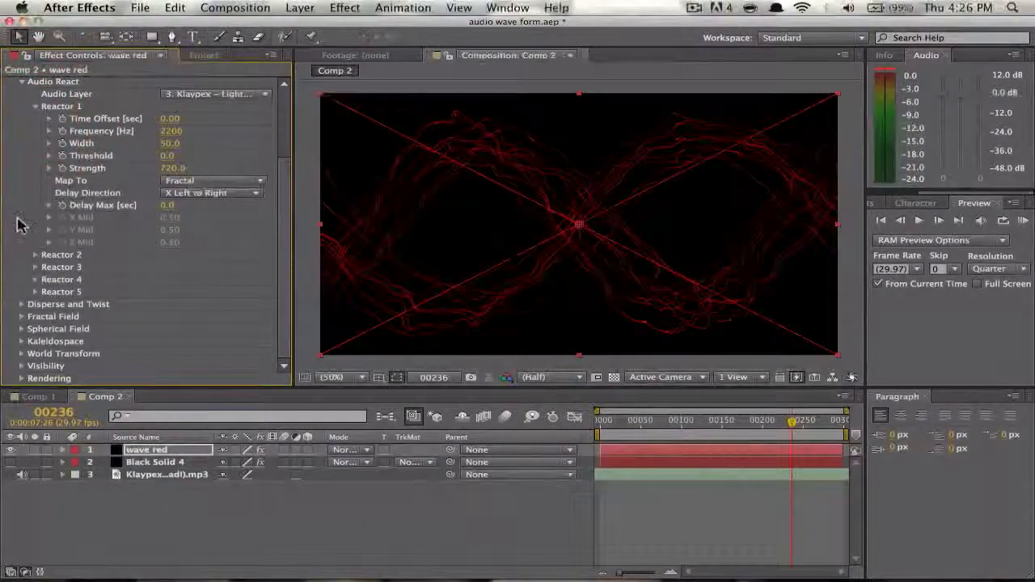
{"action": "left_click", "coordinate": [20, 306]}
{"action": "left_click", "coordinate": [20, 306]}
{"action": "left_click", "coordinate": [21, 316]}
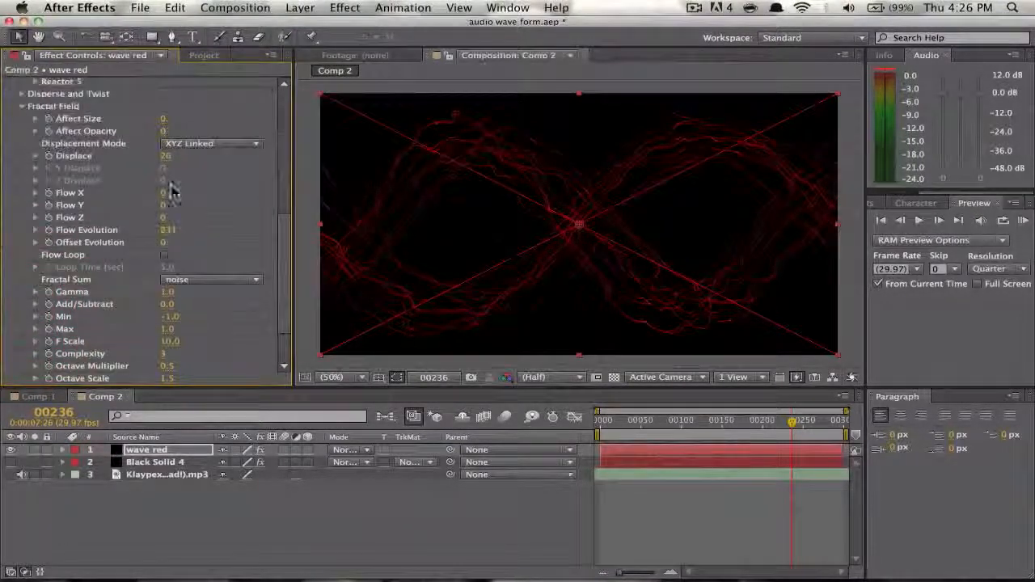
{"action": "left_click", "coordinate": [165, 156]}
{"action": "type", "text": "0"}
{"action": "key", "text": "Return"}
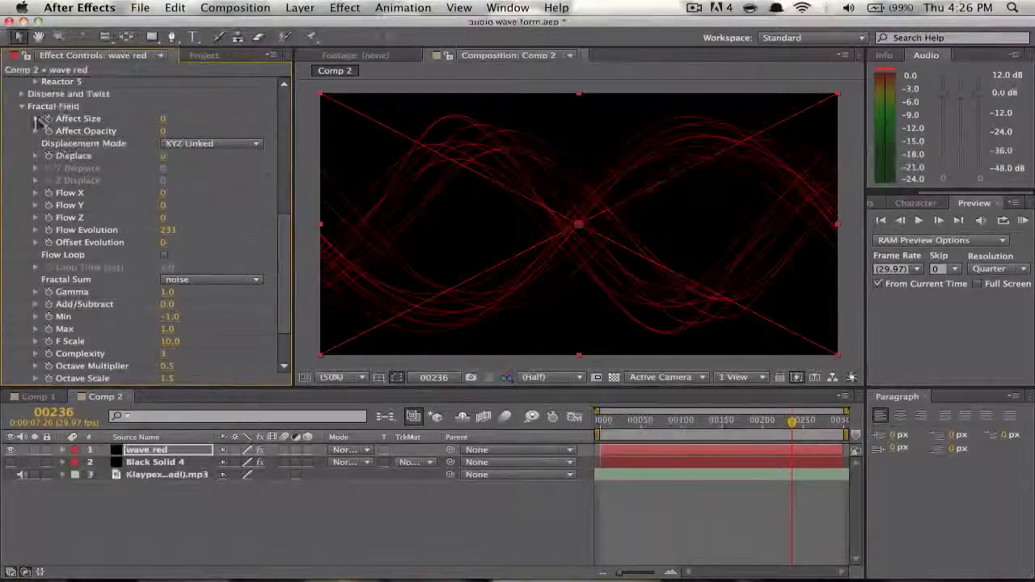
- RAM preview the composition from an earlier frame to check the strings' audio reaction without fractal displacement
{"action": "scroll", "coordinate": [36, 122], "scroll_direction": "up", "scroll_amount": 3}
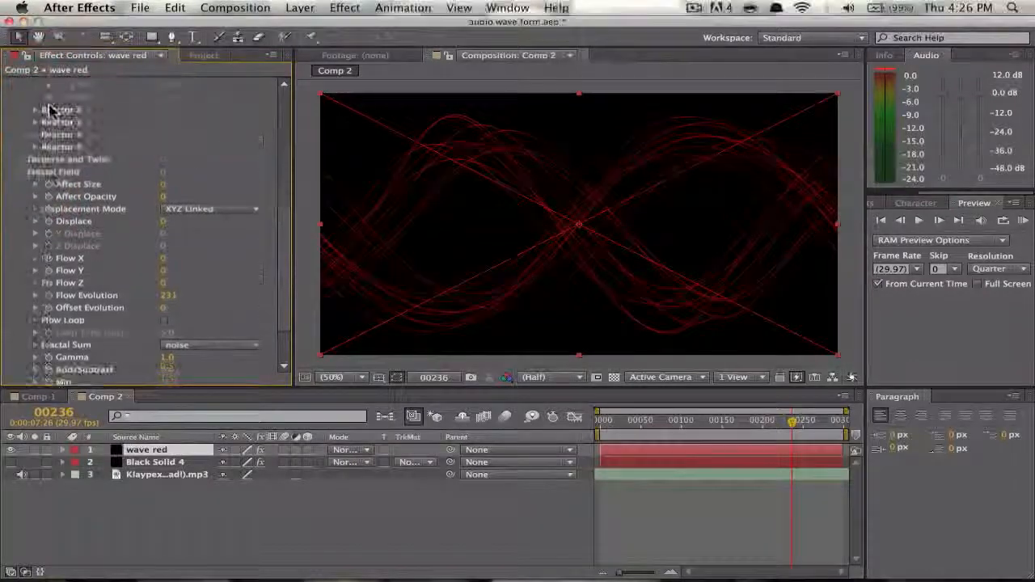
{"action": "left_click", "coordinate": [35, 171]}
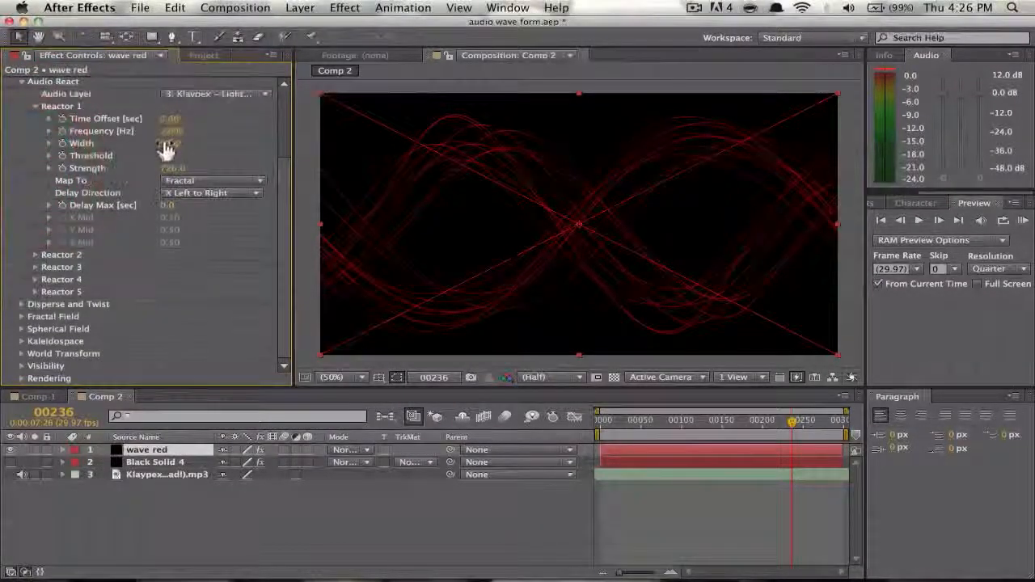
{"action": "left_click", "coordinate": [796, 430]}
{"action": "left_click_drag", "start_coordinate": [798, 432], "coordinate": [745, 429]}
{"action": "left_click", "coordinate": [1023, 220]}
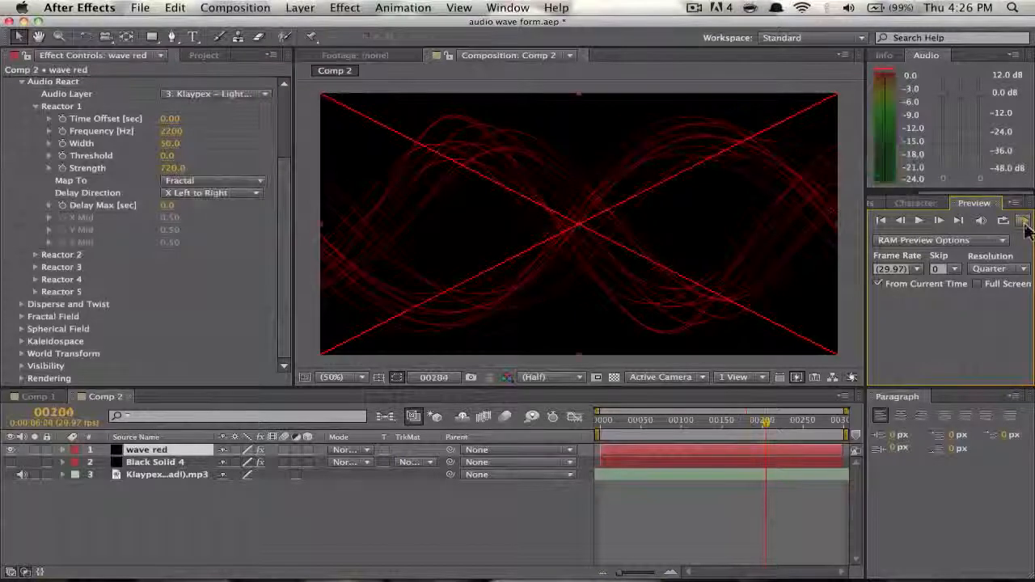
- Set Displace to 25 in the wave red layer's Fractal Field
{"action": "left_click", "coordinate": [22, 306]}
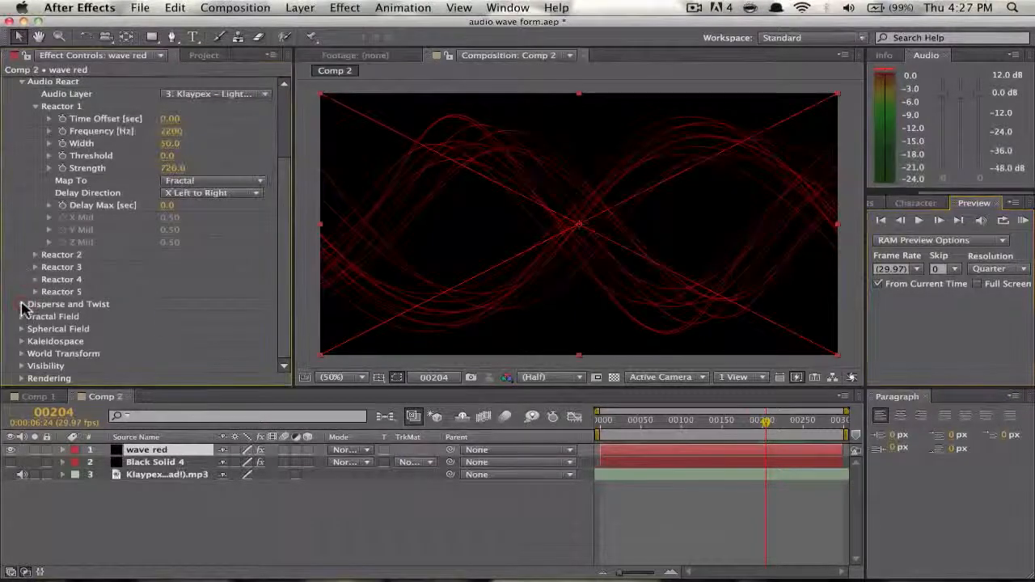
{"action": "left_click", "coordinate": [23, 317]}
{"action": "scroll", "coordinate": [23, 317], "scroll_direction": "down", "scroll_amount": 5}
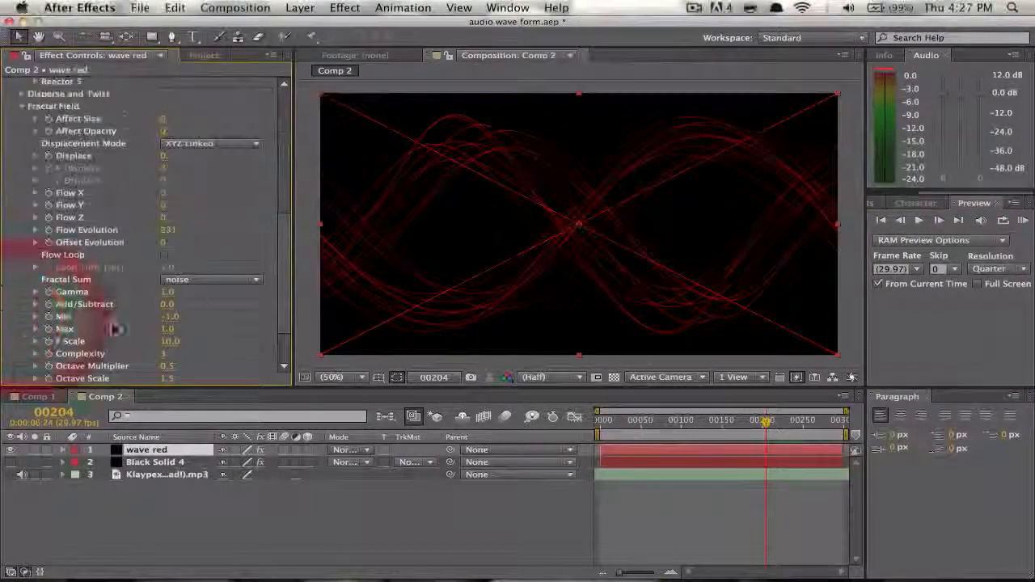
{"action": "left_click_drag", "start_coordinate": [162, 156], "coordinate": [182, 157]}
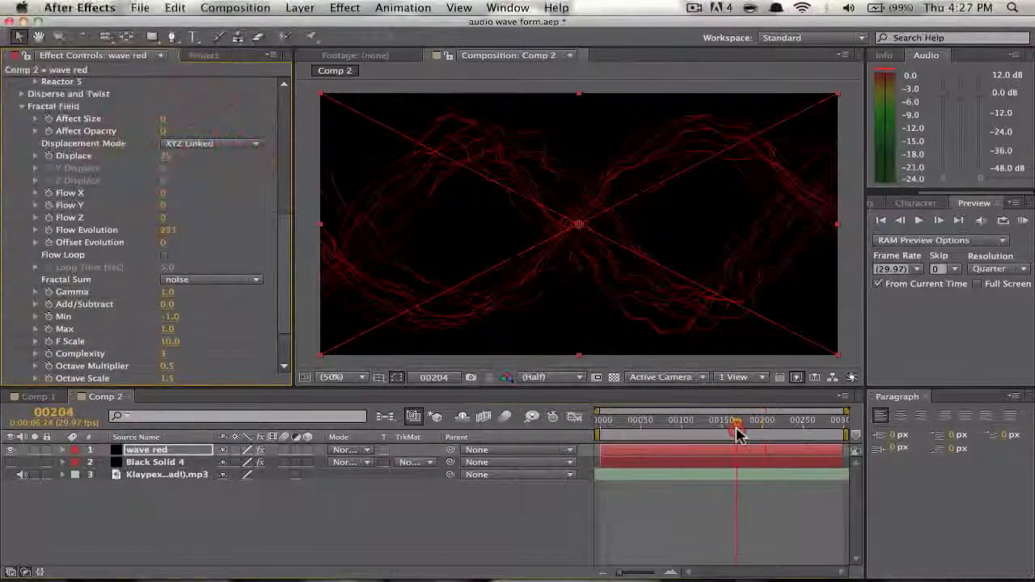
- RAM preview the composition from frame 168 to check the displaced strings' reaction to the music
{"action": "left_click", "coordinate": [1022, 221]}
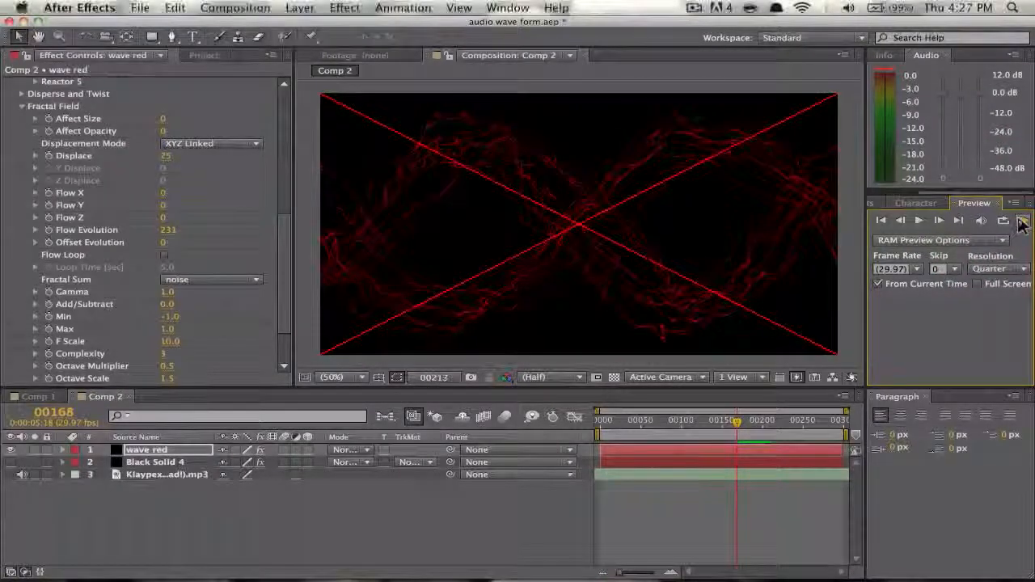
{"action": "left_click", "coordinate": [1019, 219]}
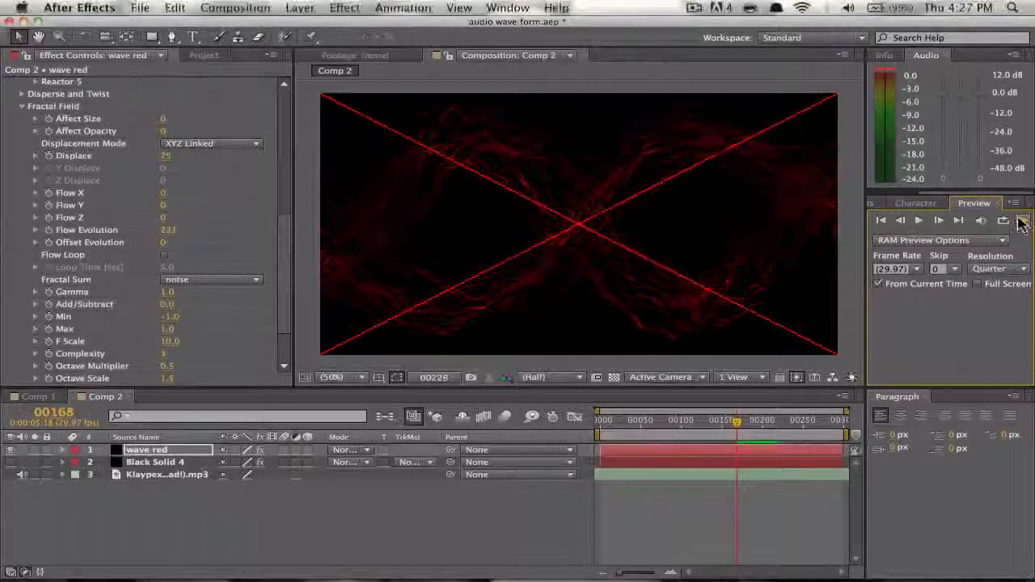
{"action": "left_click", "coordinate": [1018, 219]}
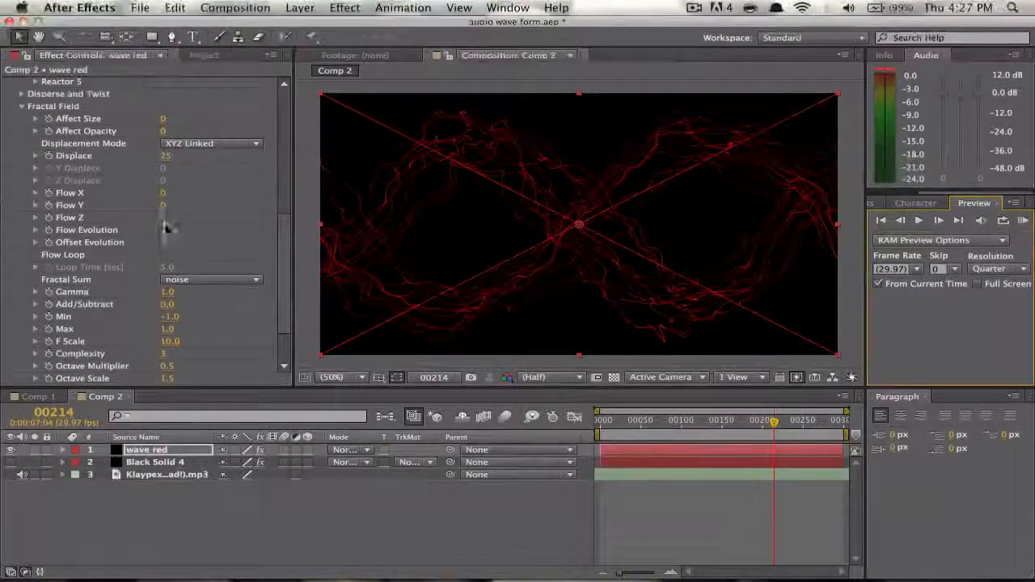
- Set the Fractal Field's Flow X to 22 and Flow Z to 11 on the wave red layer
{"action": "left_click_drag", "start_coordinate": [166, 237], "coordinate": [165, 242]}
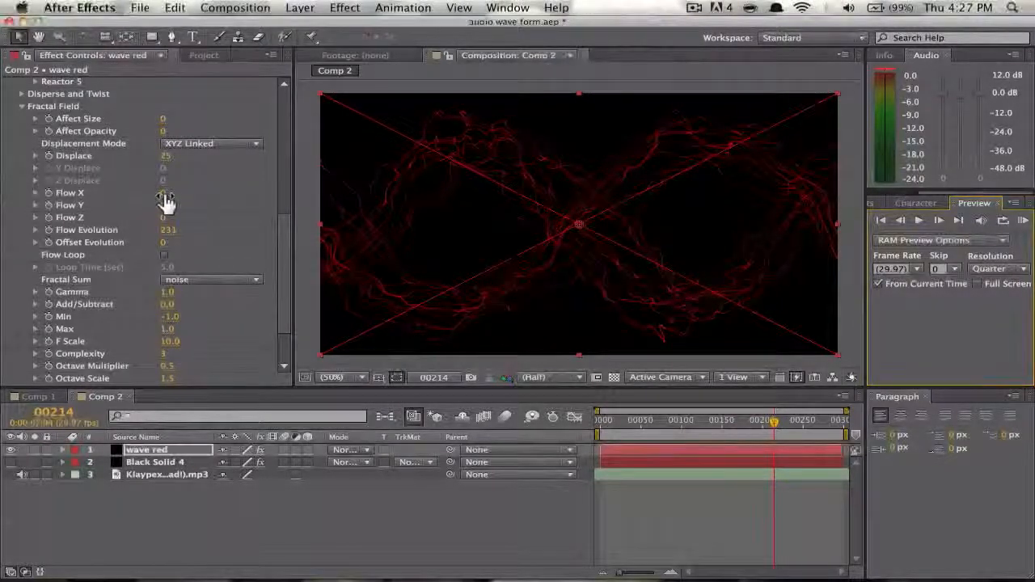
{"action": "left_click_drag", "start_coordinate": [164, 201], "coordinate": [187, 198]}
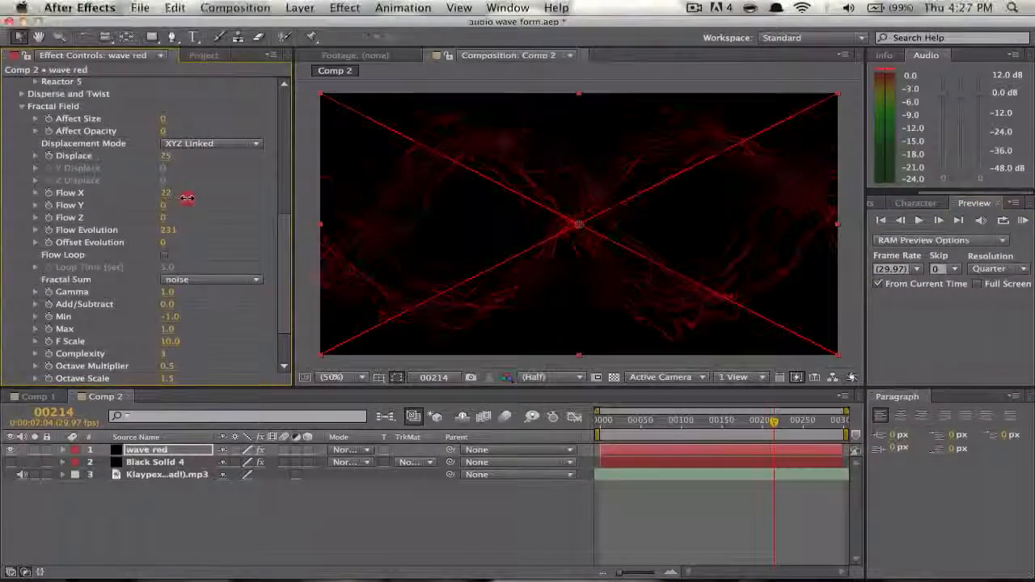
{"action": "left_click", "coordinate": [163, 205]}
{"action": "left_click", "coordinate": [167, 216]}
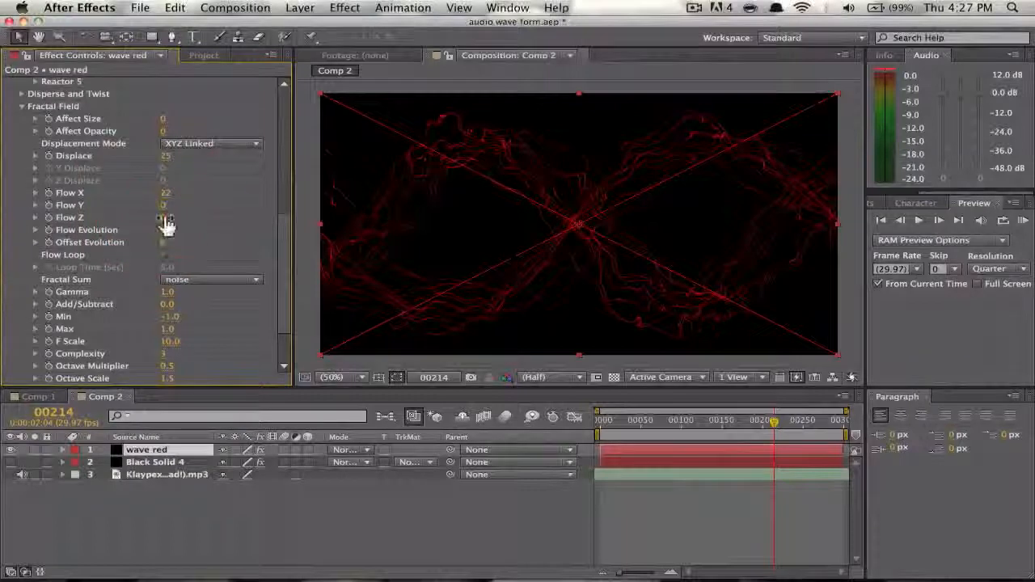
{"action": "left_click_drag", "start_coordinate": [166, 216], "coordinate": [178, 217]}
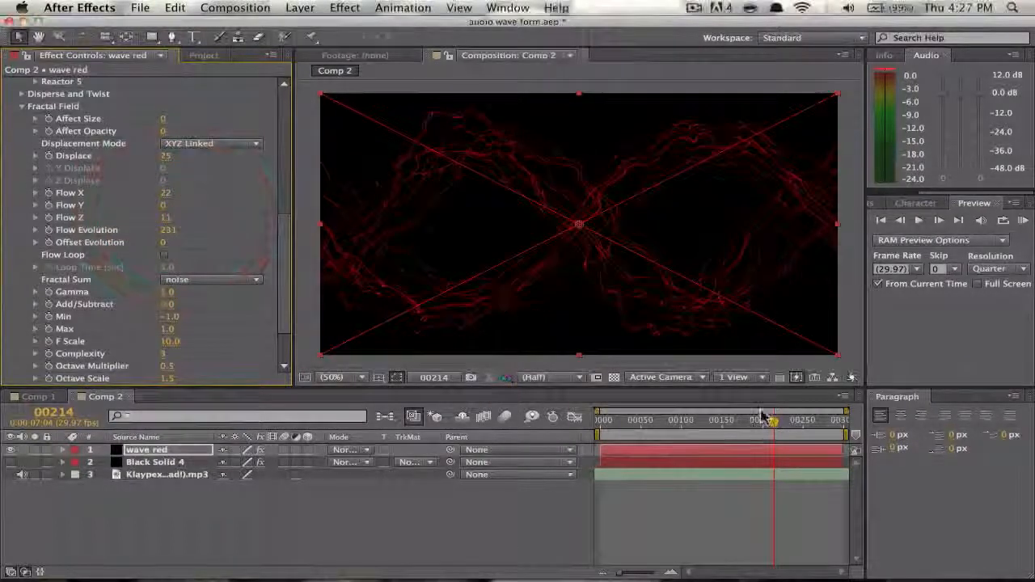
- RAM preview the composition from frame 197 to check the fractal flow on the strings
{"action": "left_click_drag", "start_coordinate": [771, 421], "coordinate": [760, 437]}
{"action": "left_click", "coordinate": [1020, 220]}
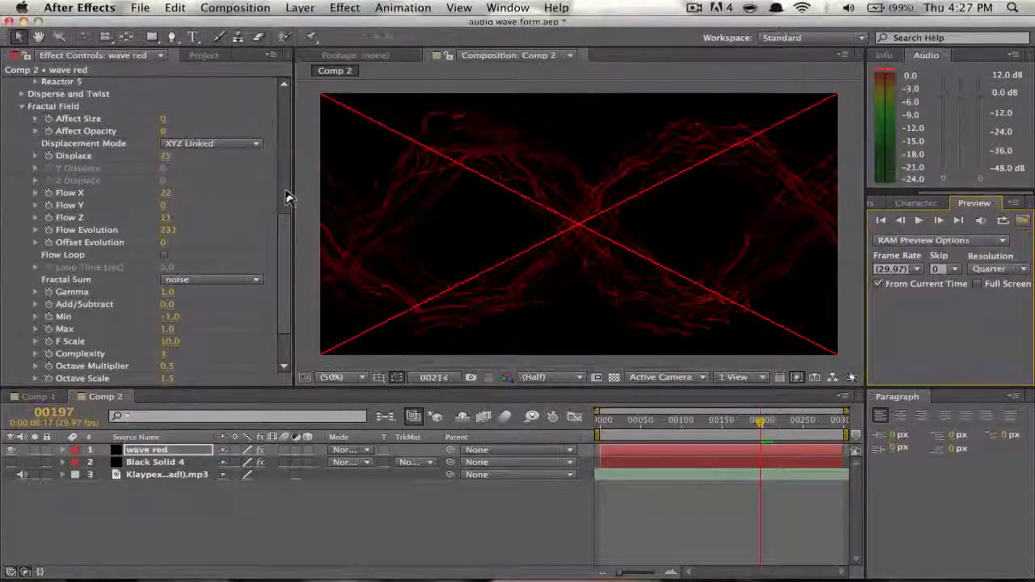
{"action": "left_click", "coordinate": [22, 107]}
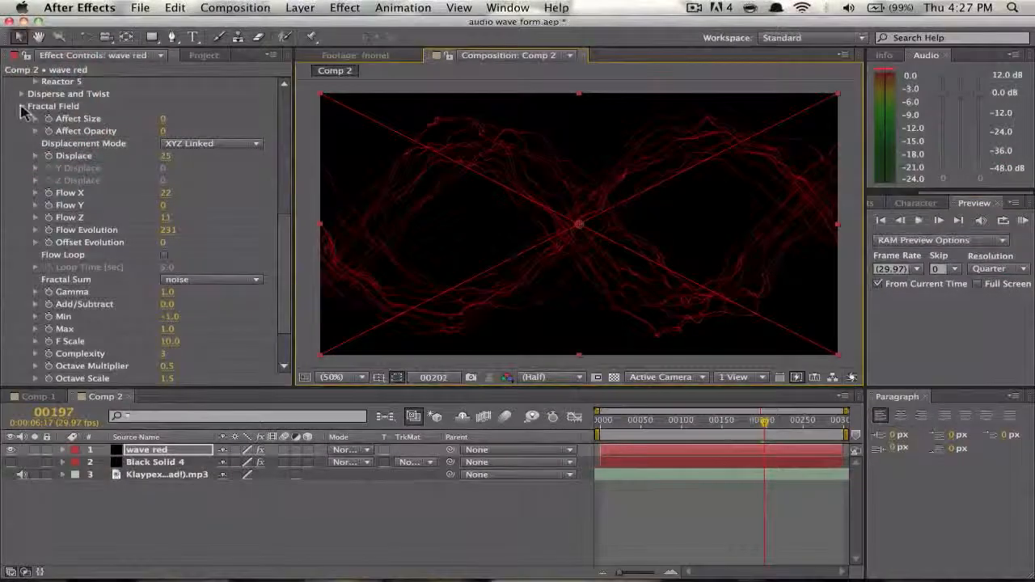
{"action": "left_click", "coordinate": [758, 423]}
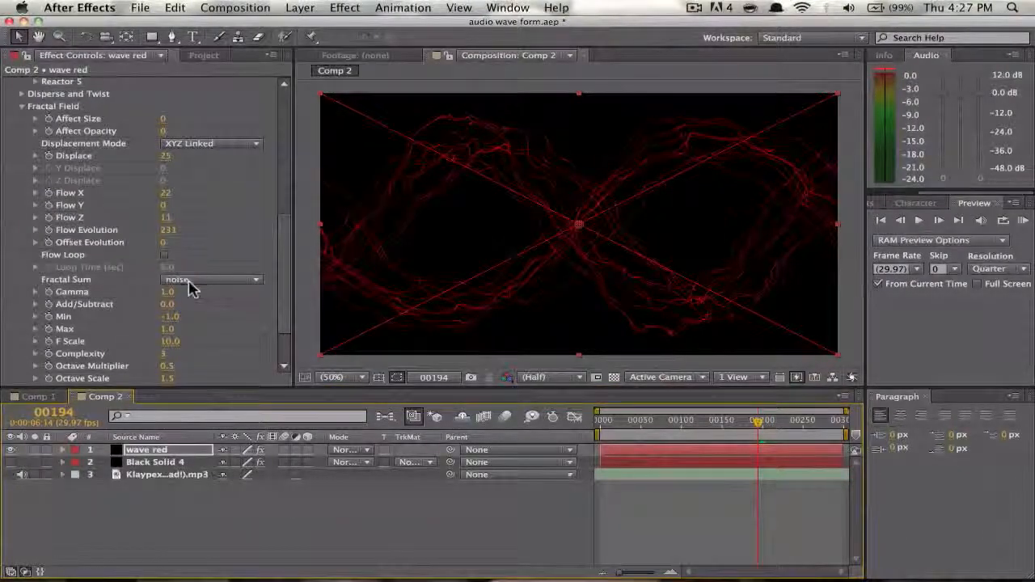
- Set Reactor 1's Frequency to 1800 Hz and Strength to 3170 in the wave red layer's Audio React settings
{"action": "left_click", "coordinate": [23, 112]}
{"action": "left_click", "coordinate": [23, 107]}
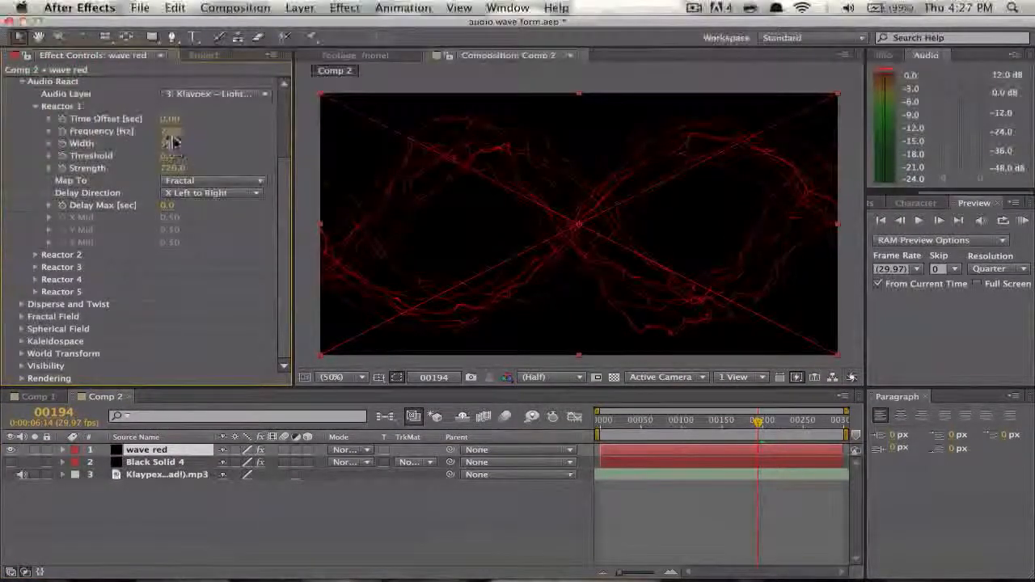
{"action": "left_click_drag", "start_coordinate": [171, 134], "coordinate": [399, 188]}
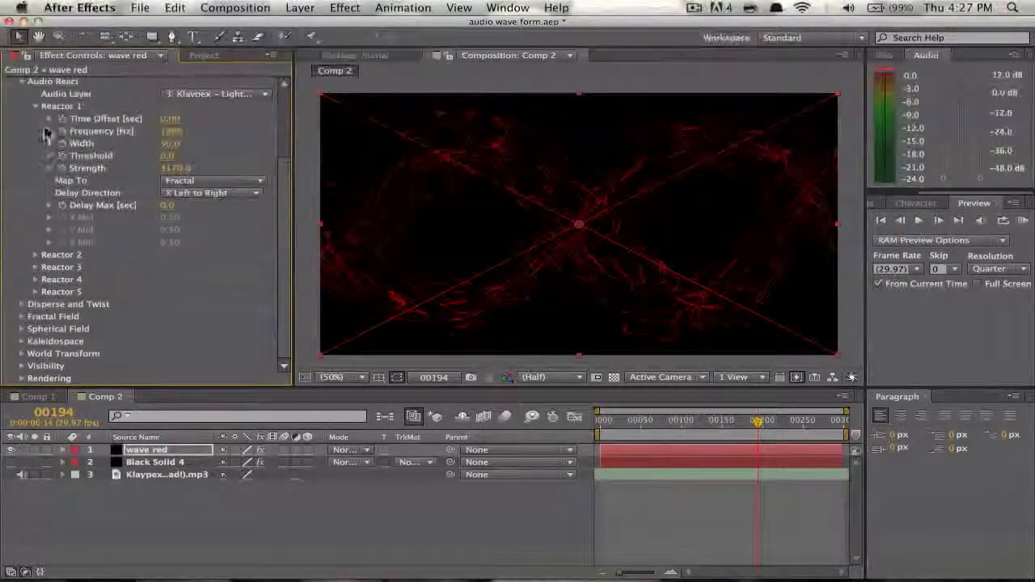
- Map Audio React's Reactor 2 to Particle Size on the wave red layer
{"action": "left_click", "coordinate": [37, 106]}
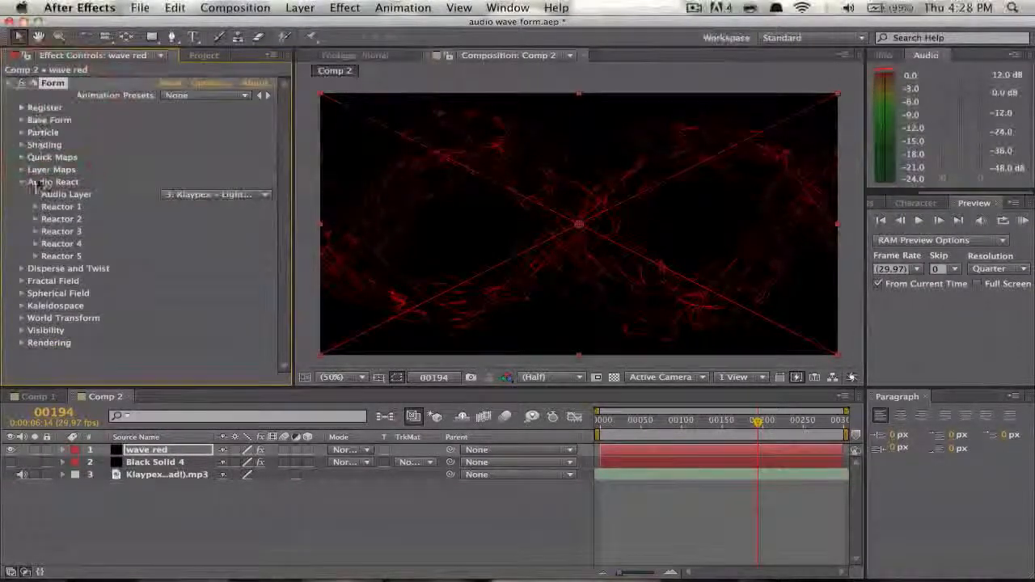
{"action": "left_click", "coordinate": [35, 220]}
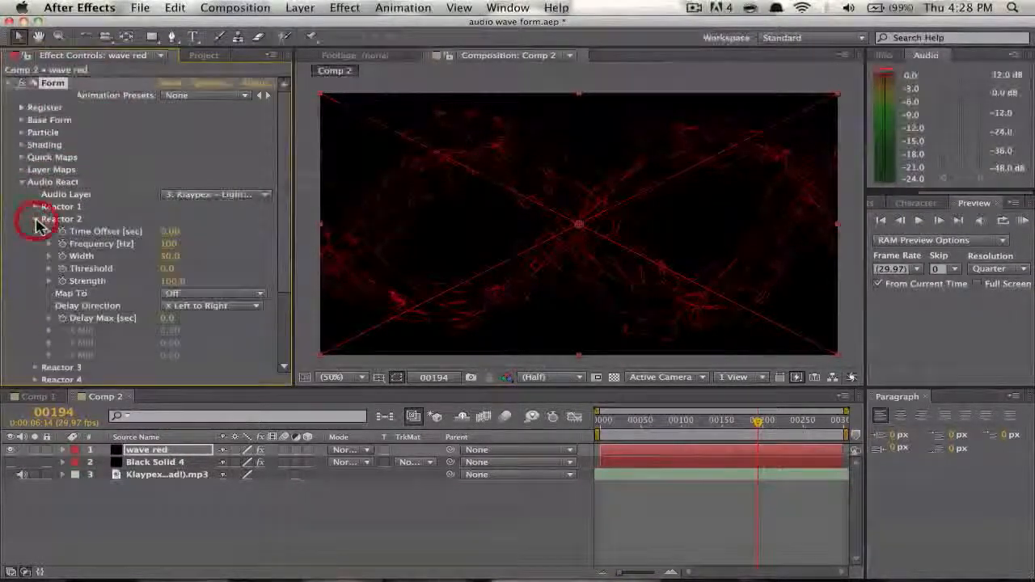
{"action": "left_click", "coordinate": [174, 293]}
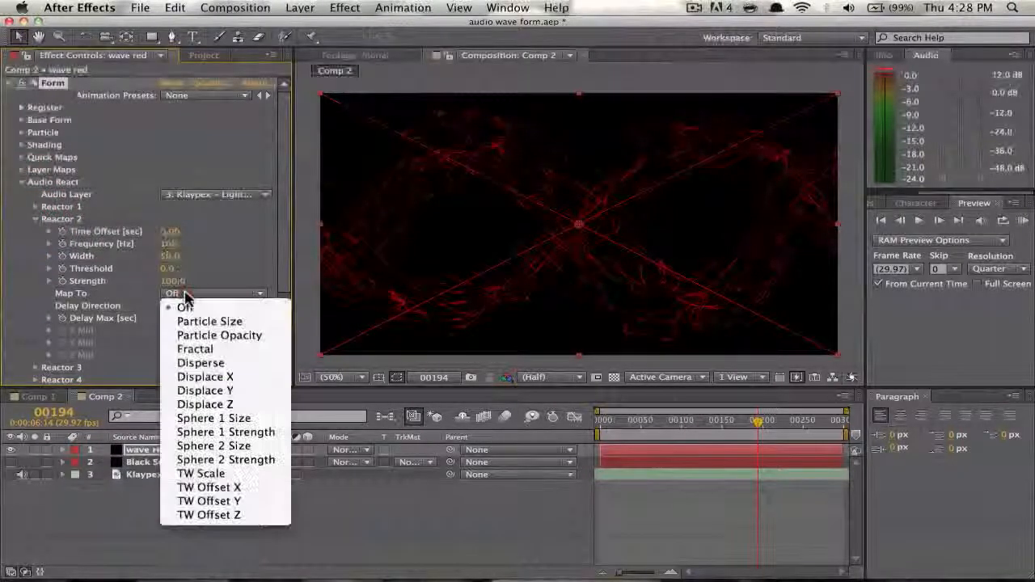
{"action": "left_click", "coordinate": [240, 322]}
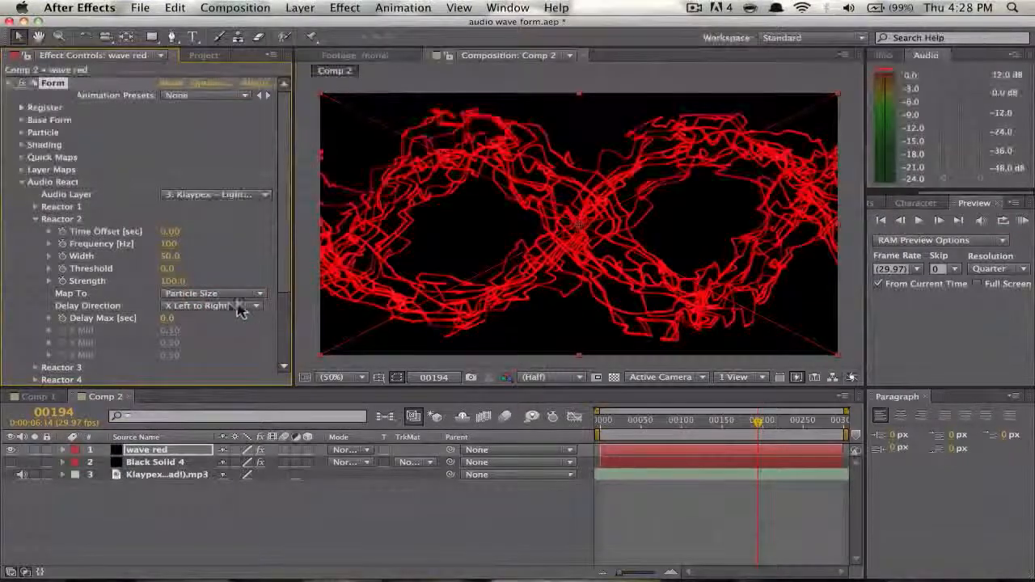
- Set Reactor 2's Frequency to 4100 Hz and Strength to 240, with Delay Direction X Right to Left and Delay Max 2.0 sec
{"action": "left_click_drag", "start_coordinate": [172, 246], "coordinate": [187, 246]}
{"action": "mouse_move", "coordinate": [184, 287]}
{"action": "left_mouse_down"}
{"action": "mouse_move", "coordinate": [235, 291]}
{"action": "mouse_move", "coordinate": [202, 296]}
{"action": "left_mouse_up"}
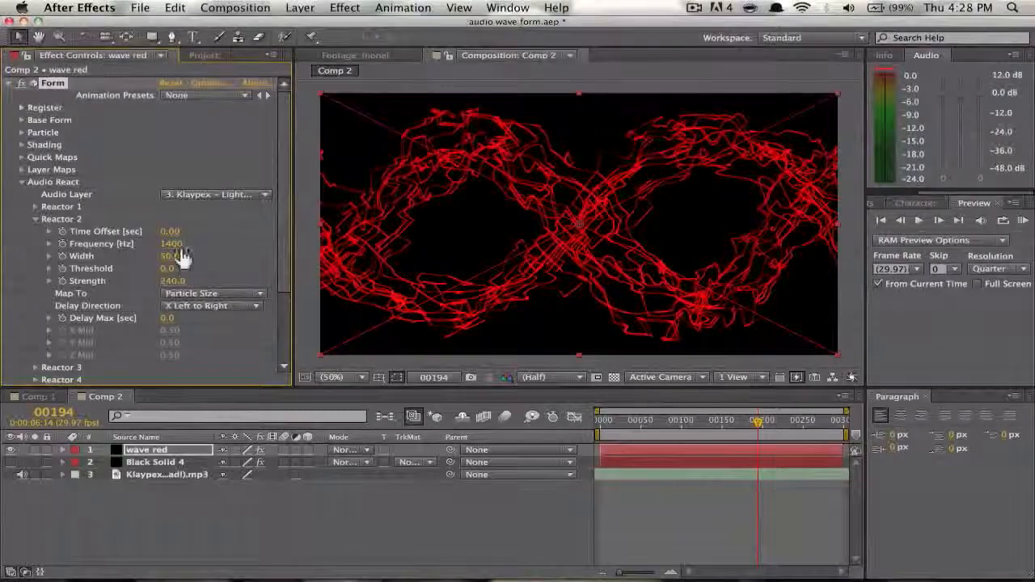
{"action": "left_click_drag", "start_coordinate": [174, 244], "coordinate": [199, 246]}
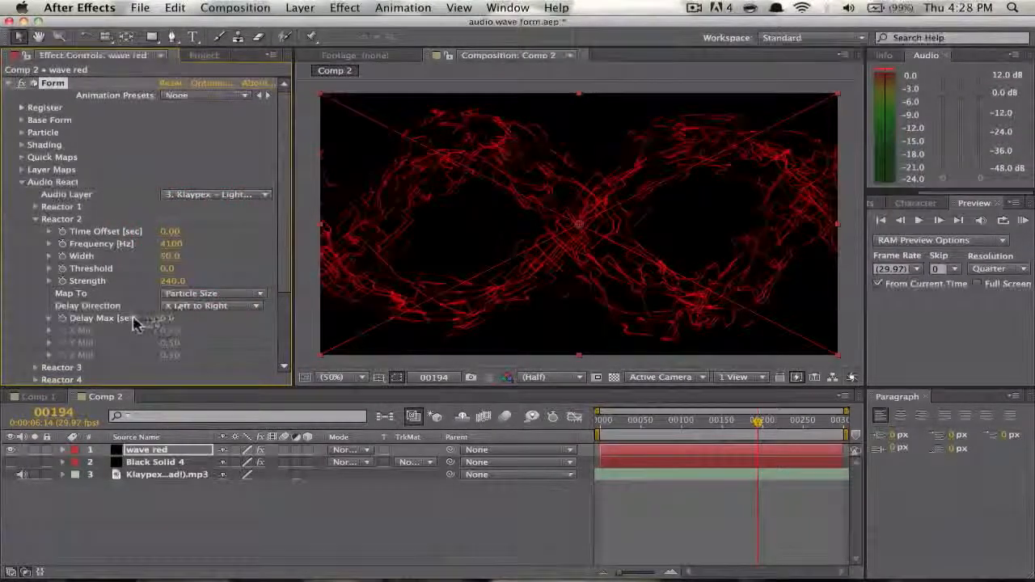
{"action": "left_click", "coordinate": [196, 306]}
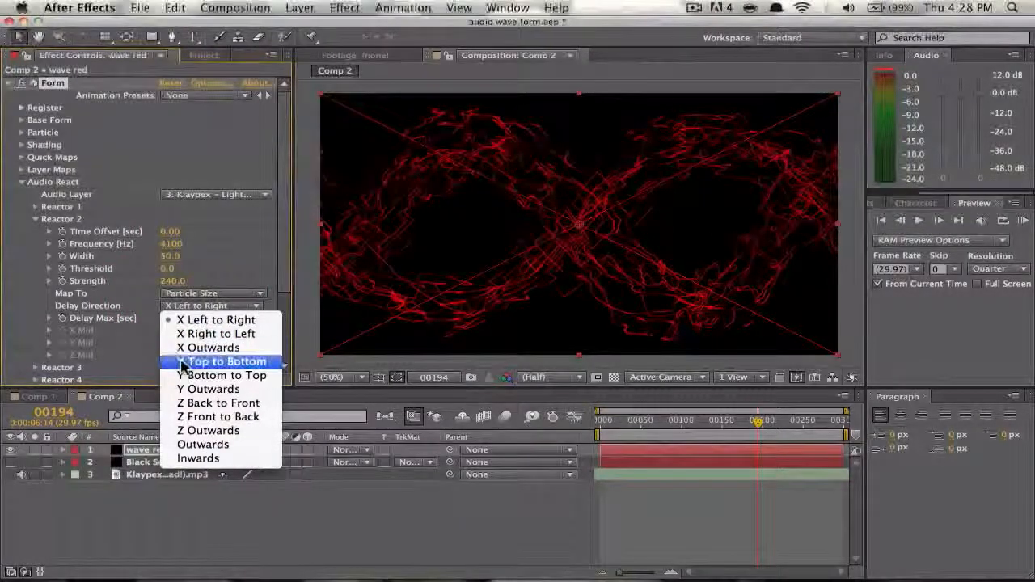
{"action": "left_click", "coordinate": [269, 336]}
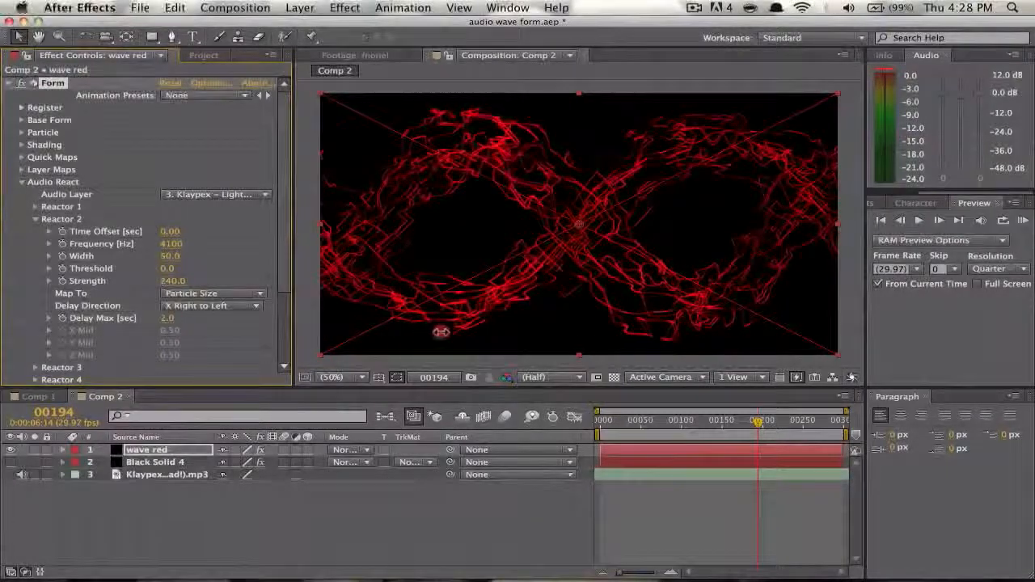
- RAM preview the composition from frame 169 to check the delayed particle-size reaction
{"action": "left_click", "coordinate": [738, 421]}
{"action": "left_click", "coordinate": [1023, 220]}
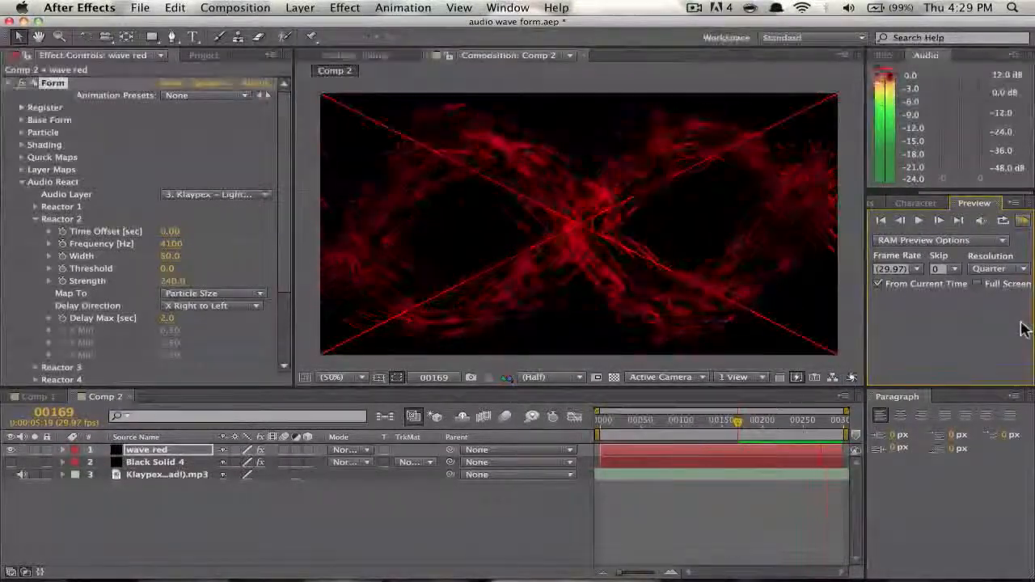
{"action": "key", "text": "space"}
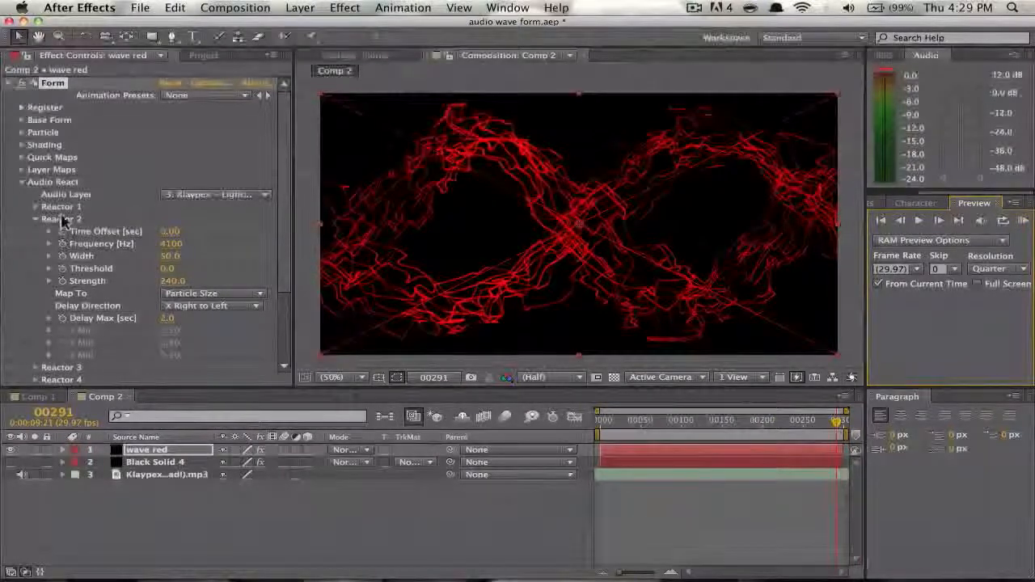
- Set Reactor 1's Strength to 410 in the wave red layer's Audio React settings
{"action": "left_click", "coordinate": [36, 207]}
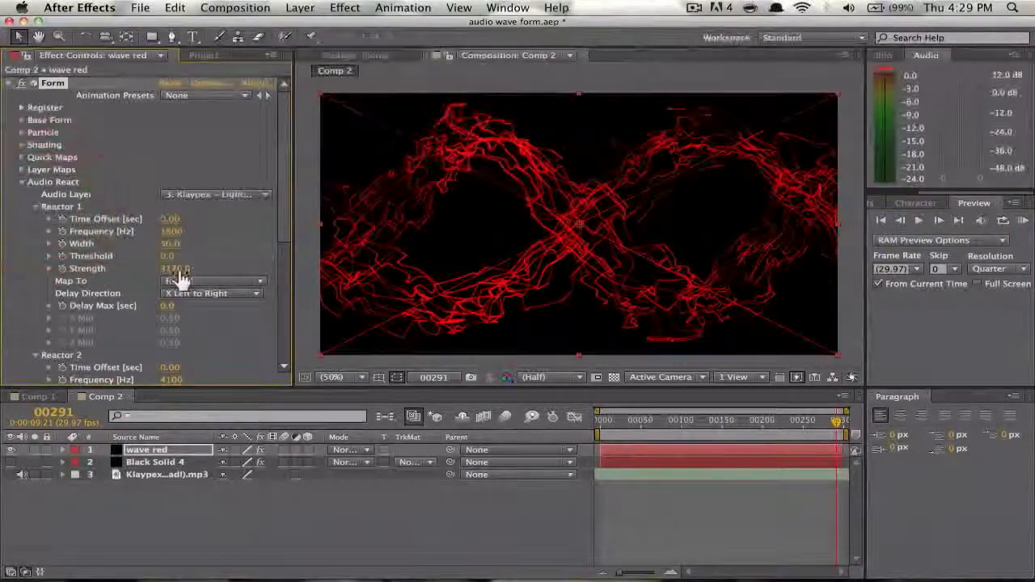
{"action": "left_click_drag", "start_coordinate": [177, 269], "coordinate": [14, 304]}
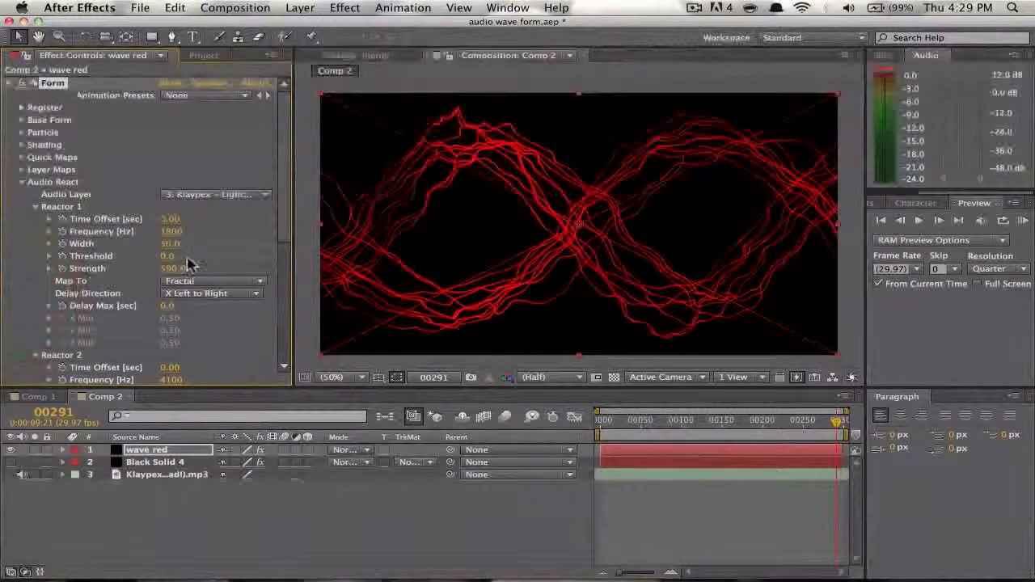
{"action": "mouse_move", "coordinate": [168, 263]}
{"action": "left_mouse_down"}
{"action": "mouse_move", "coordinate": [150, 264]}
{"action": "mouse_move", "coordinate": [167, 266]}
{"action": "left_mouse_up"}
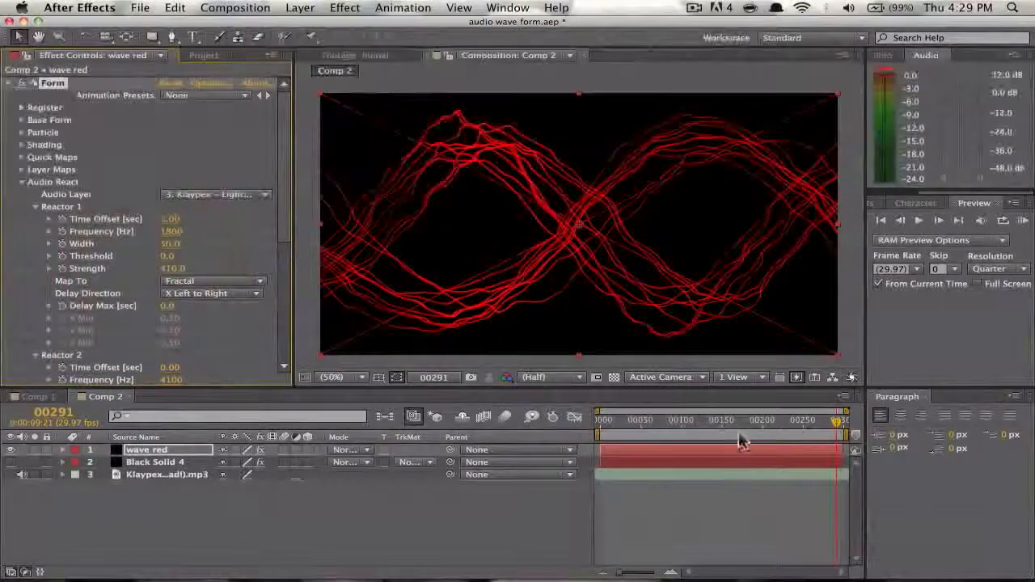
- RAM preview the composition from frame 187 to check the stronger fractal reaction on the wave red layer
{"action": "left_click", "coordinate": [740, 437]}
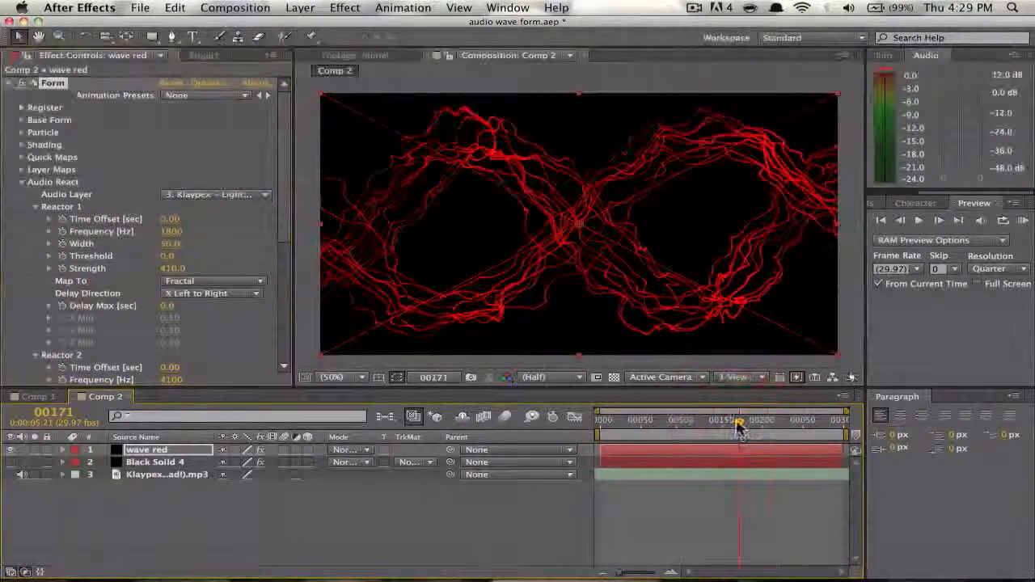
{"action": "left_click", "coordinate": [725, 422]}
{"action": "left_click", "coordinate": [752, 422]}
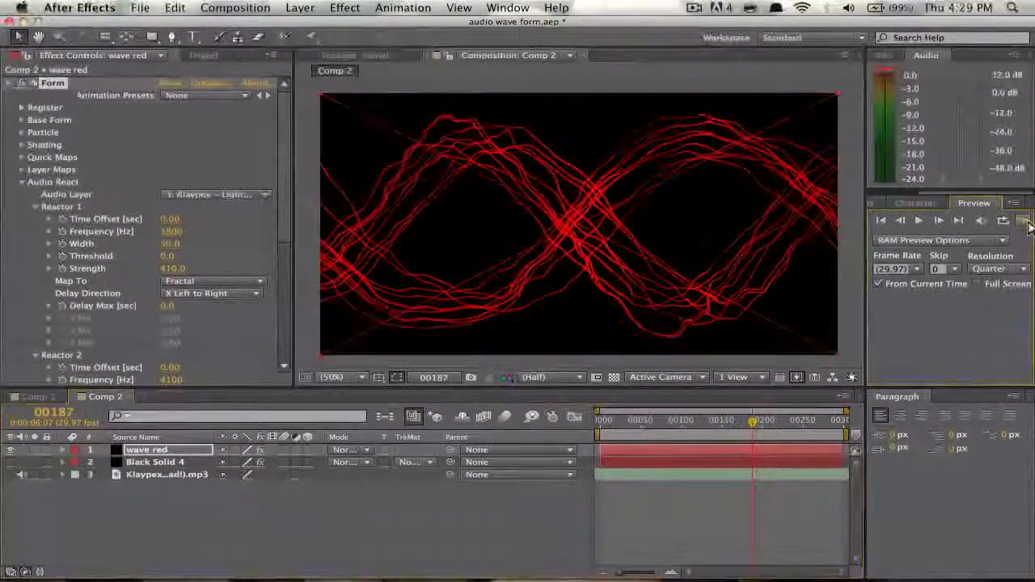
{"action": "left_click", "coordinate": [1024, 220]}
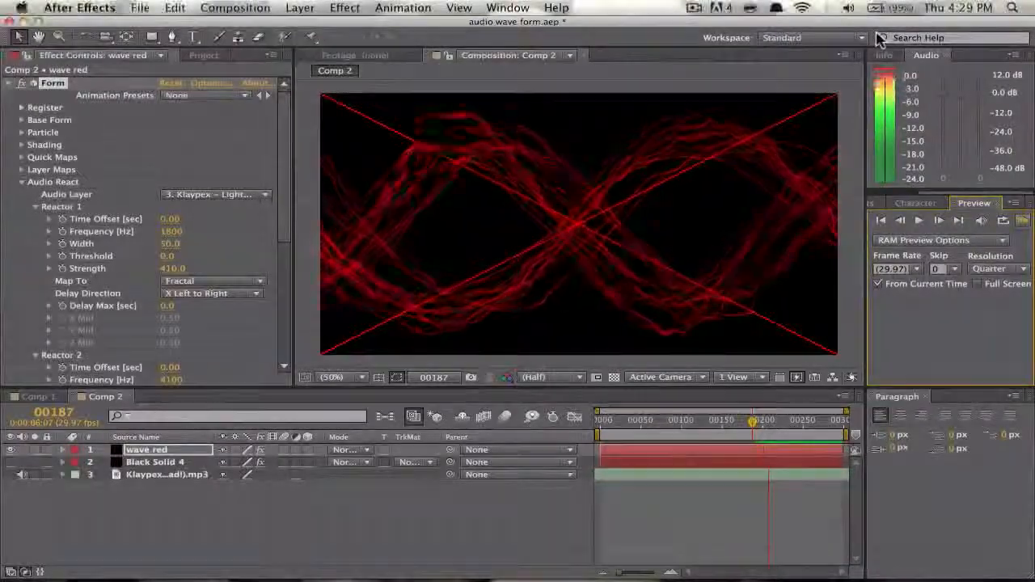
{"action": "key", "text": "space"}
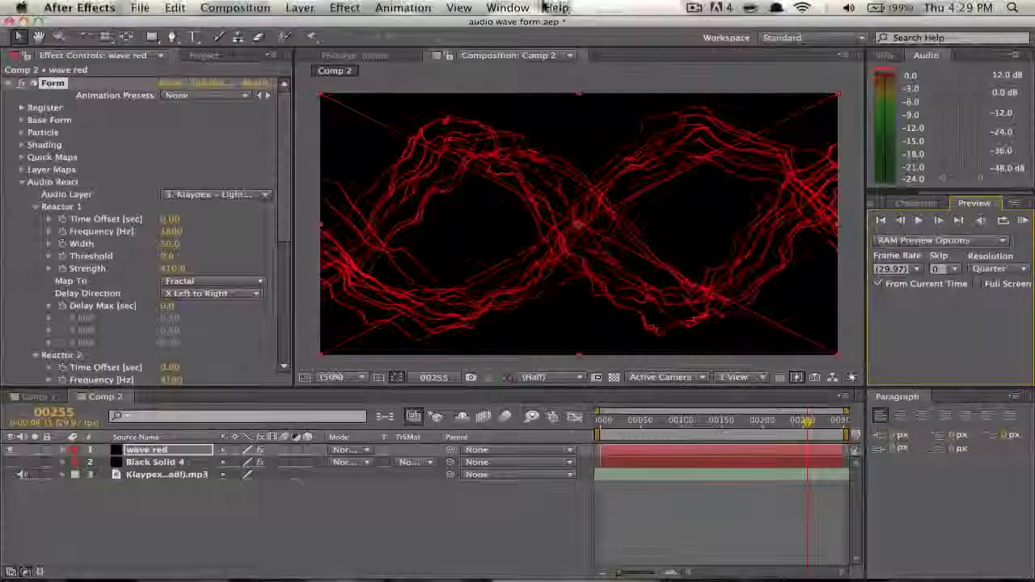
- Set Reactor 1's Frequency to 600 Hz and Reactor 2's Frequency to 2200 Hz in the wave red layer's Audio React settings
{"action": "left_click_drag", "start_coordinate": [168, 232], "coordinate": [331, 280]}
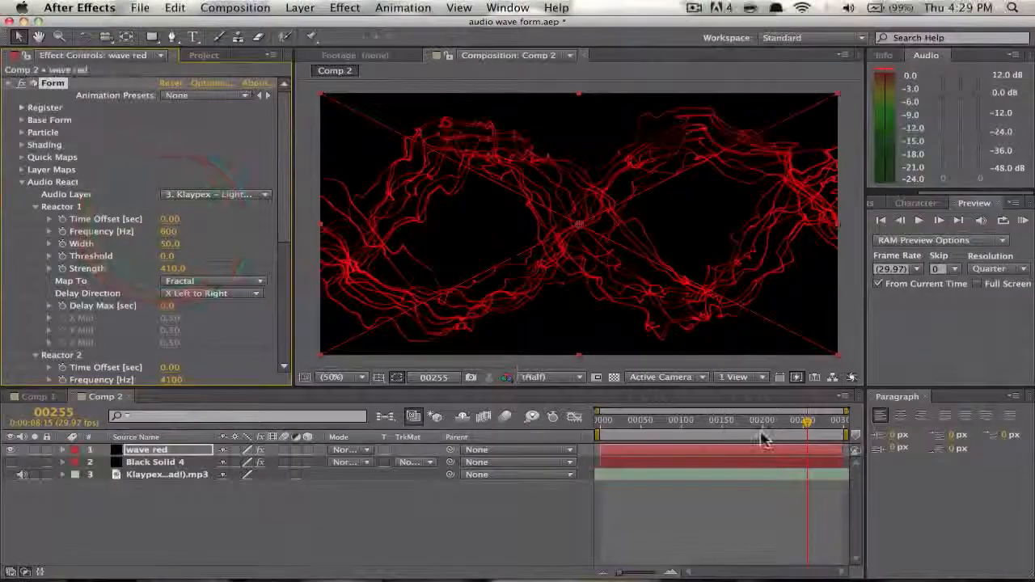
{"action": "left_click", "coordinate": [738, 423]}
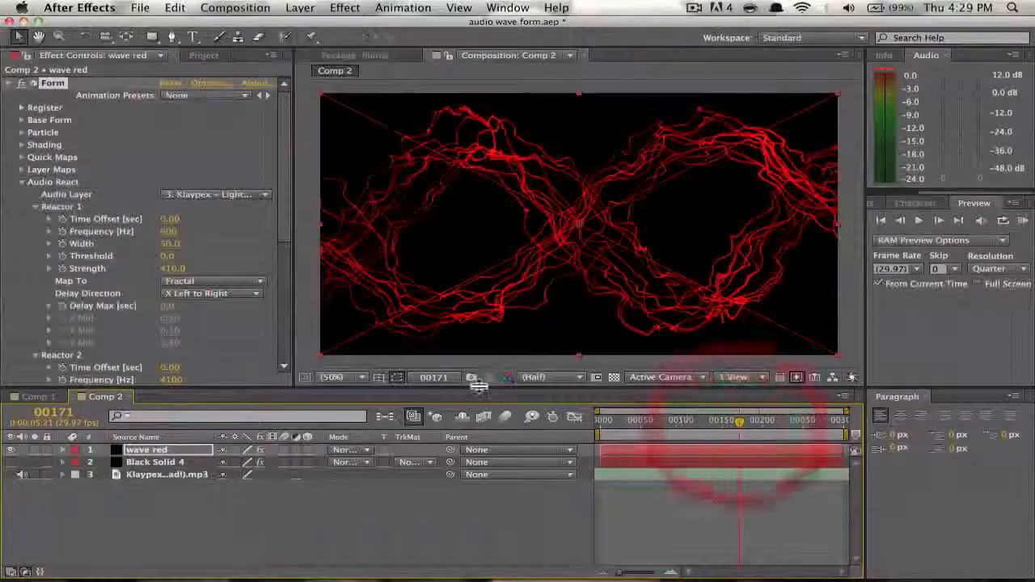
{"action": "left_click", "coordinate": [169, 378]}
{"action": "left_click_drag", "start_coordinate": [167, 379], "coordinate": [169, 378]}
- RAM preview the composition from frame 150 to check the reaction with the lowered reactor frequencies
{"action": "left_click", "coordinate": [722, 420]}
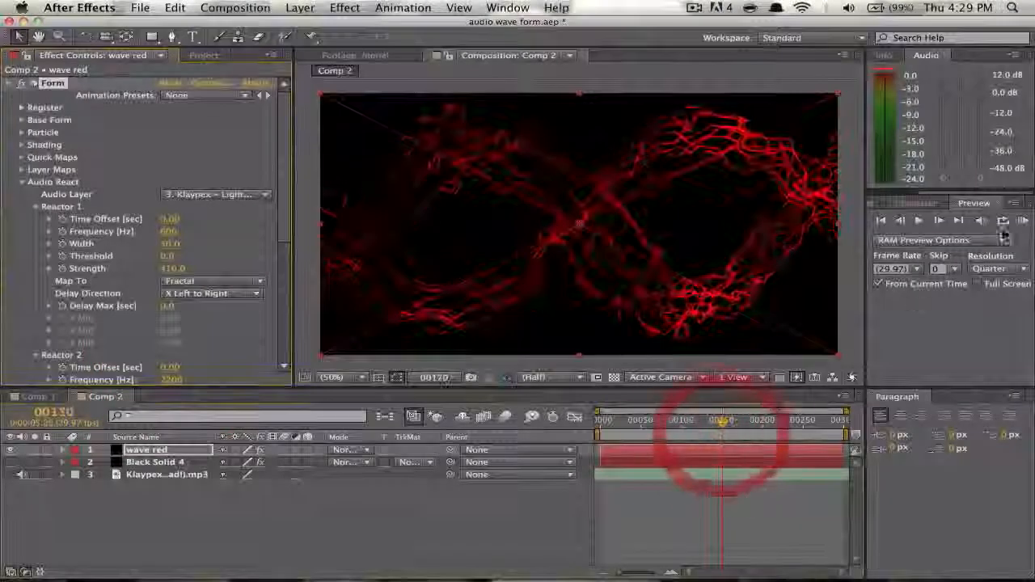
{"action": "left_click", "coordinate": [1022, 221]}
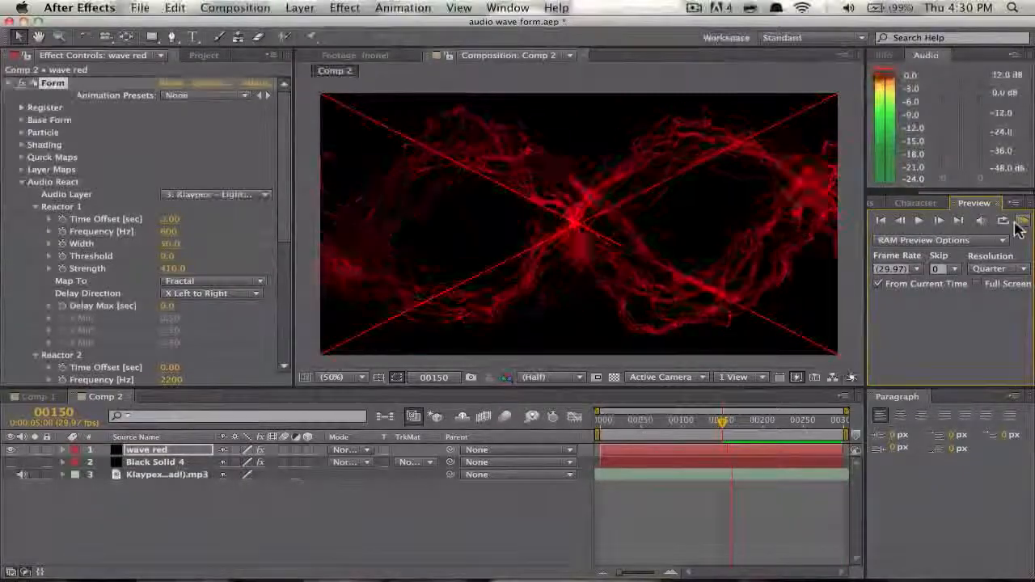
{"action": "left_click", "coordinate": [1021, 226]}
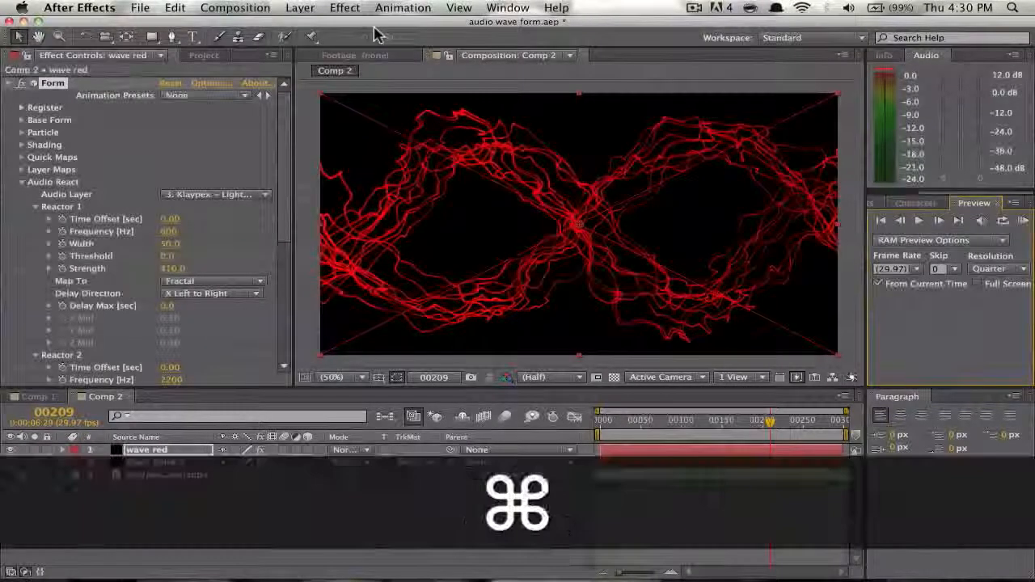
- Quit After Effects without saving the project changes, force quitting the application to close it
{"action": "key", "text": "super+q"}
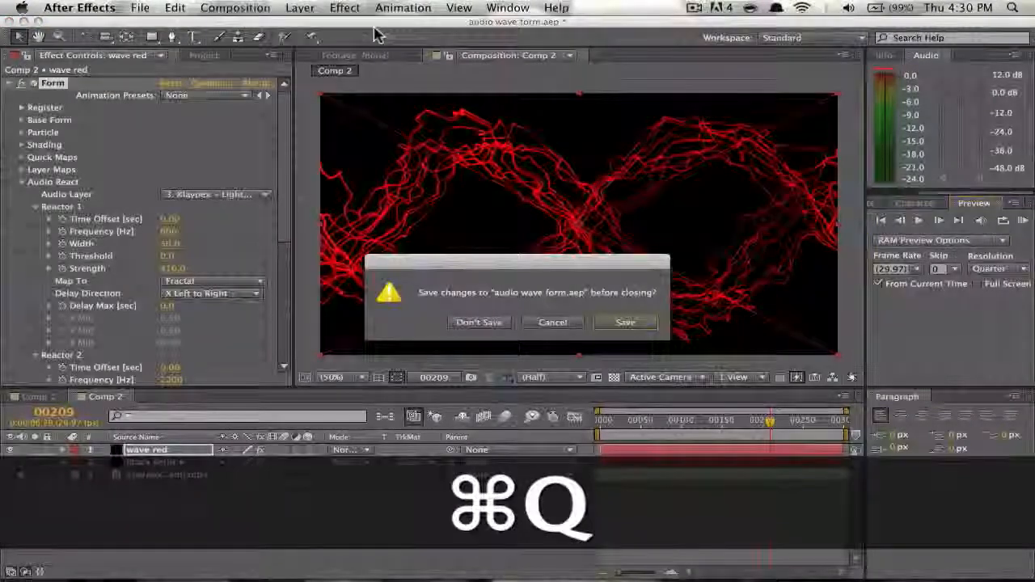
{"action": "left_click", "coordinate": [499, 322]}
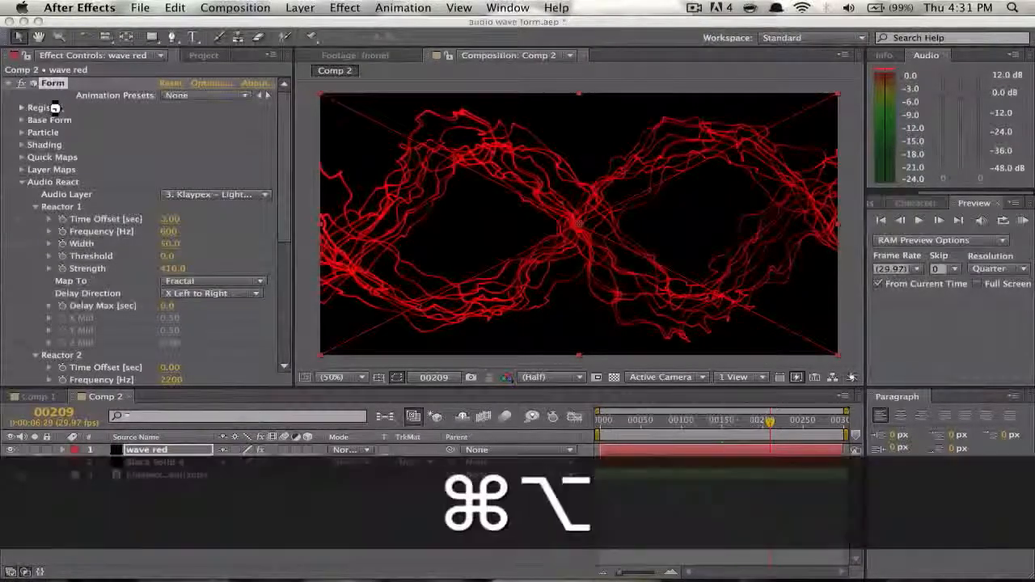
{"action": "key", "text": "super+alt+Escape"}
{"action": "key", "text": "Return"}
{"action": "key", "text": "Return"}
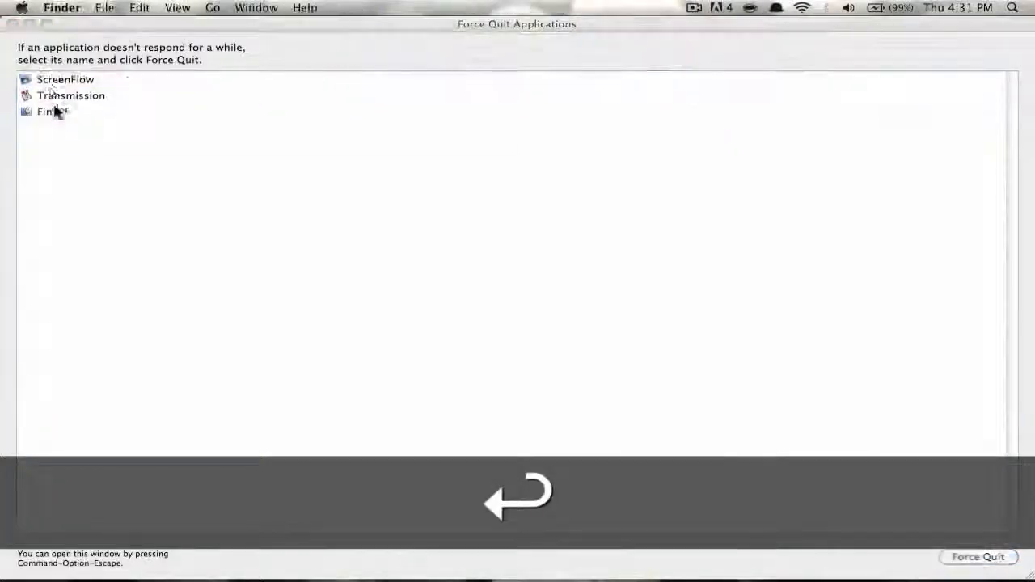